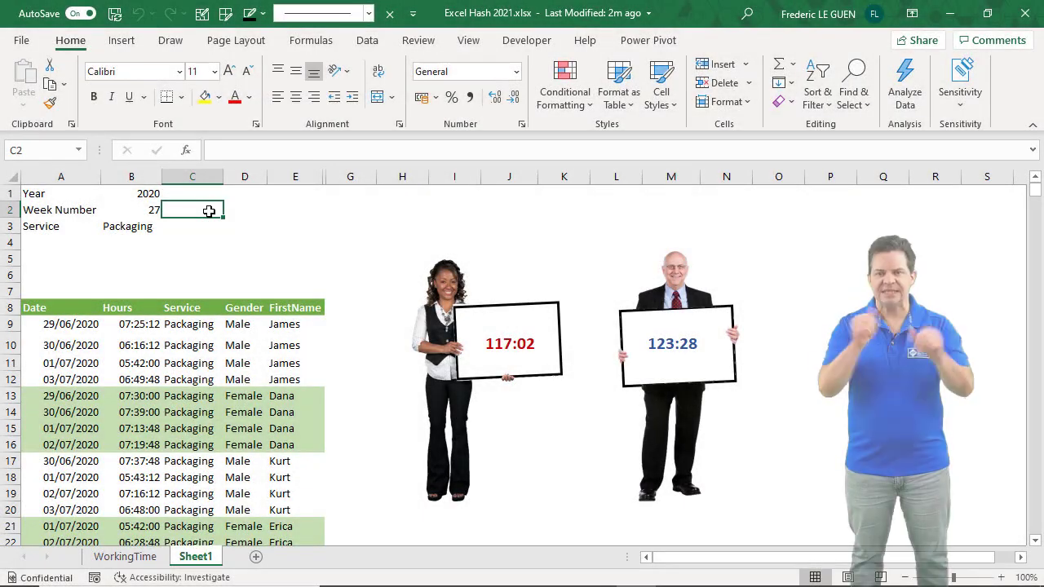
Step: Set the report's week number in B2 to 28 and the service in B3 to Production
click(148, 210)
click(169, 210)
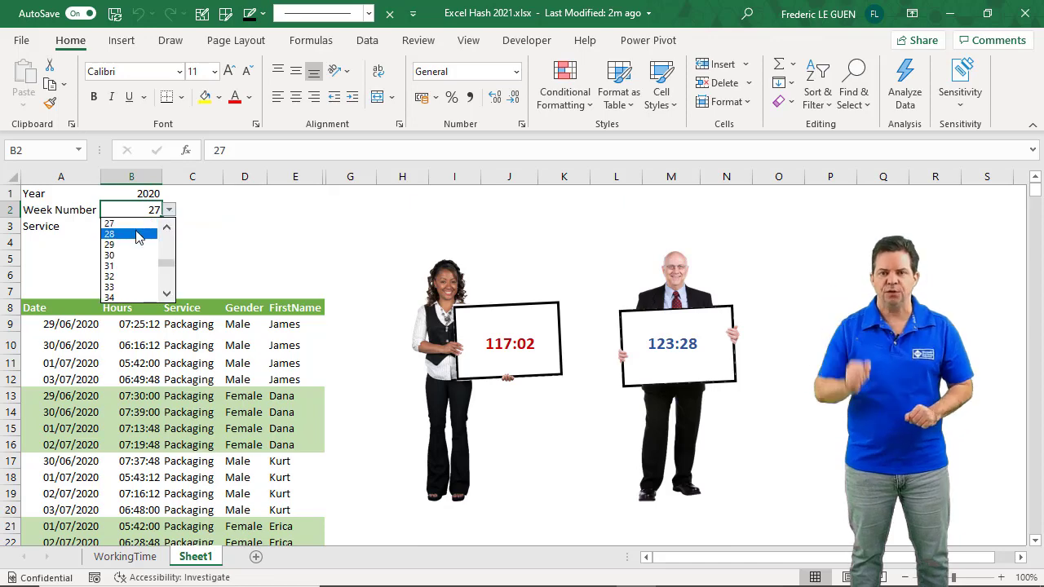
click(123, 234)
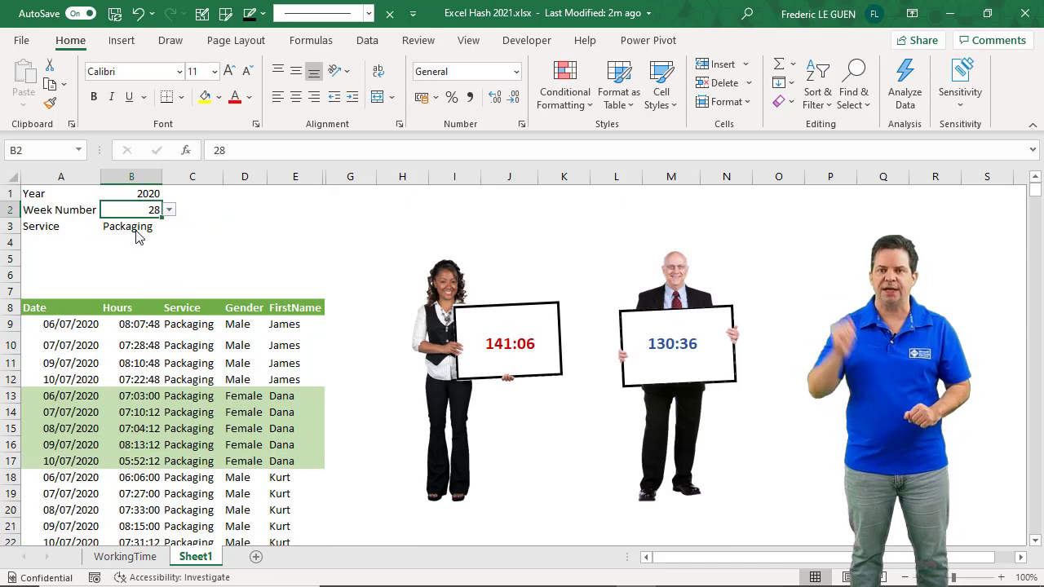
click(136, 230)
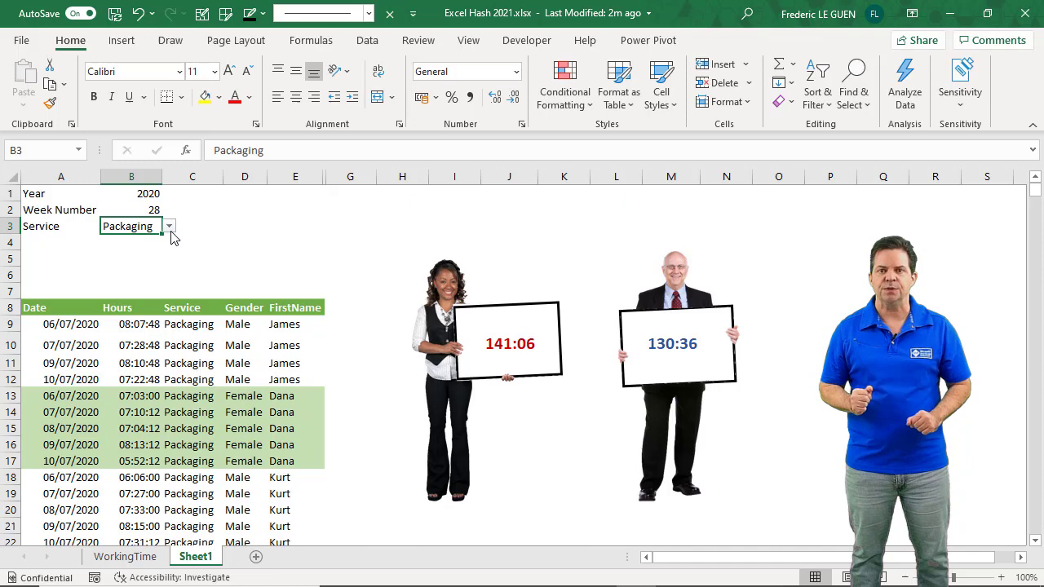
click(169, 227)
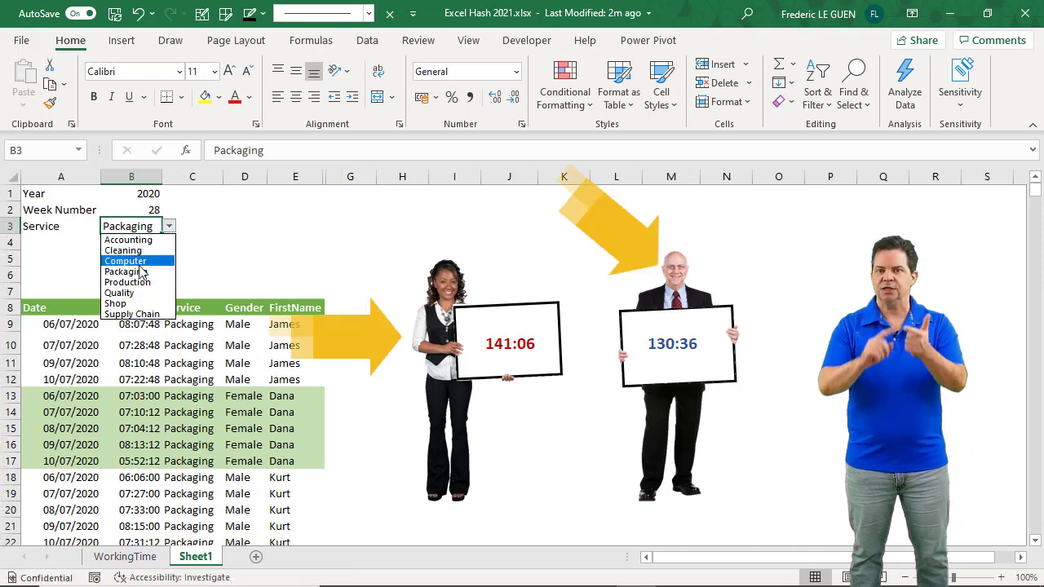
click(134, 282)
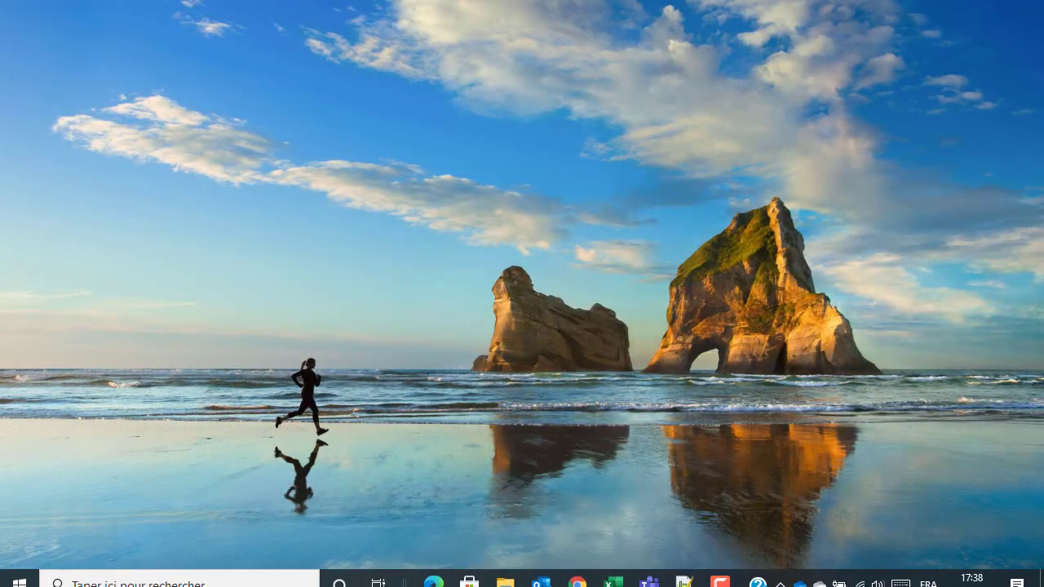
Step: Open Excel and start a data import from an Azure SQL Database, supplying the server address ending in database.windows.net and the database name
click(614, 572)
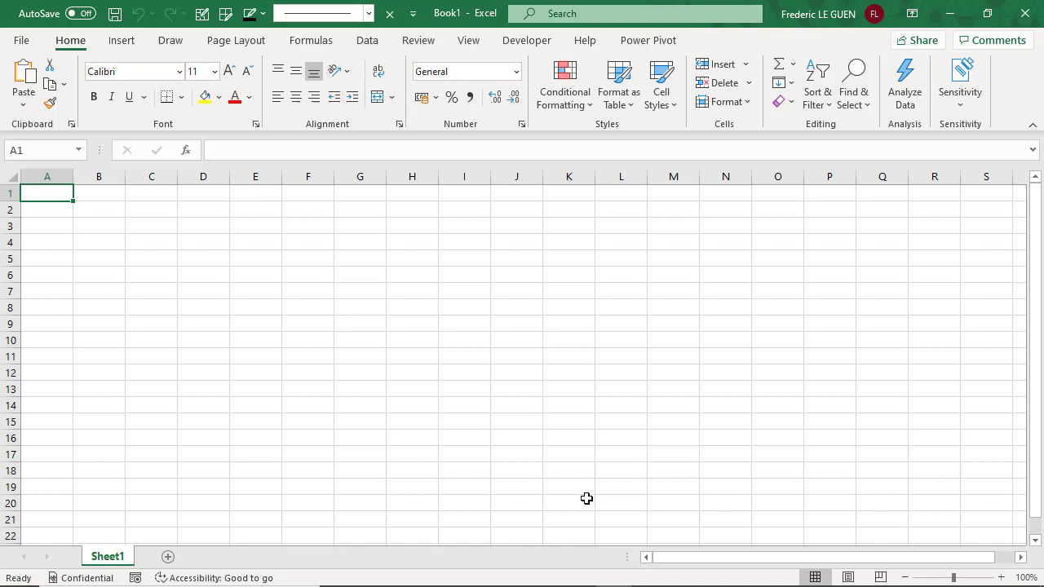
click(367, 41)
click(24, 96)
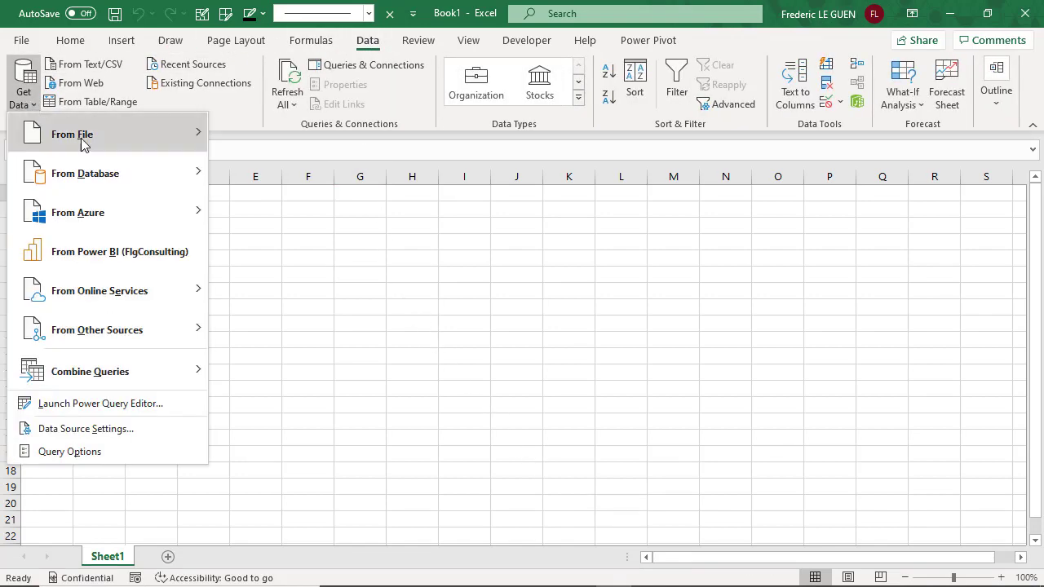
mouse_move(194, 214)
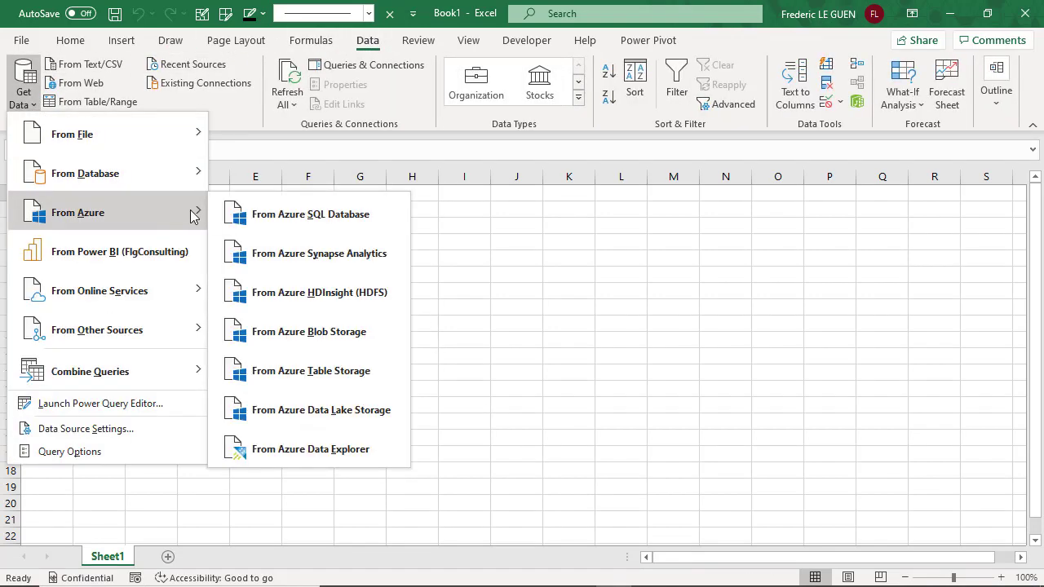
click(364, 228)
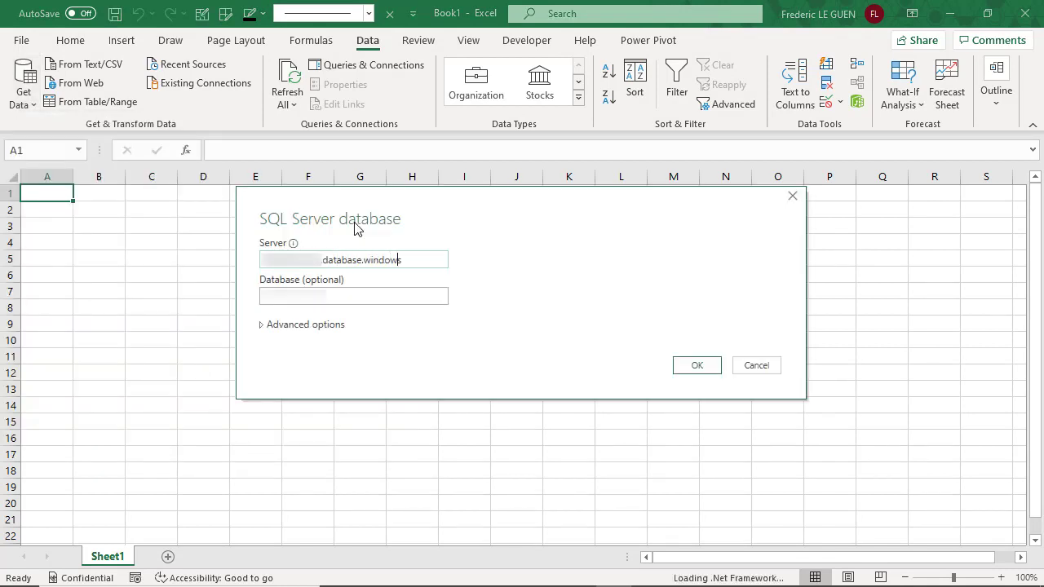
text(.net)
key(Tab)
click(696, 365)
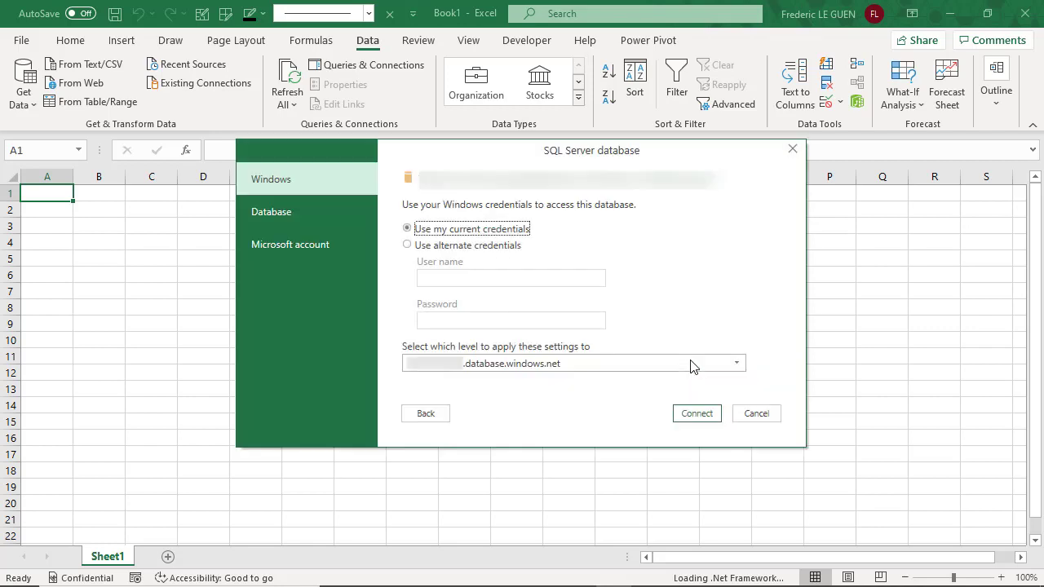
Step: Connect to the SQL server with Database credentials, entering the user name and the account password
click(287, 222)
key(Tab)
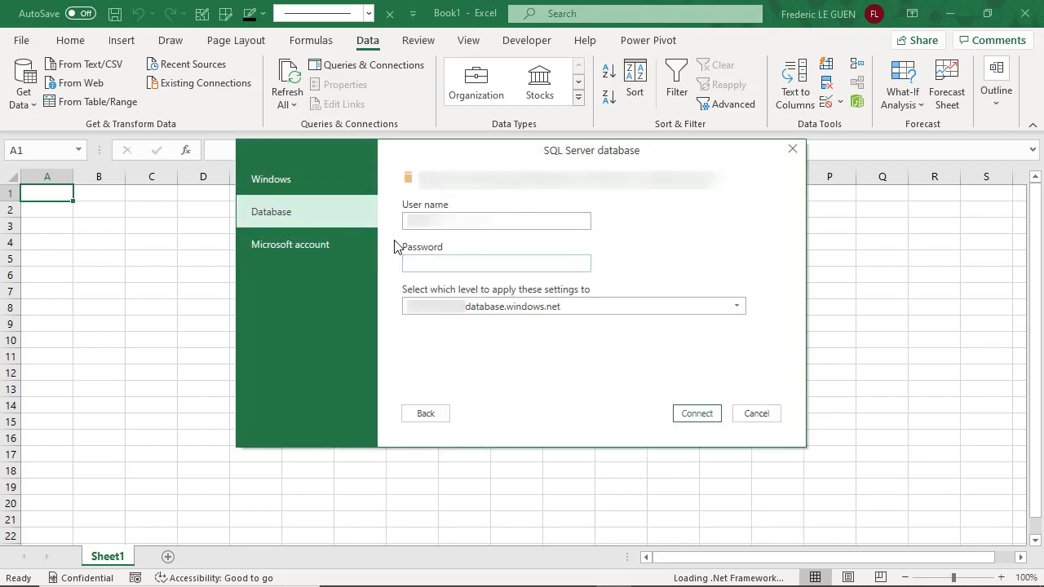
key(Return)
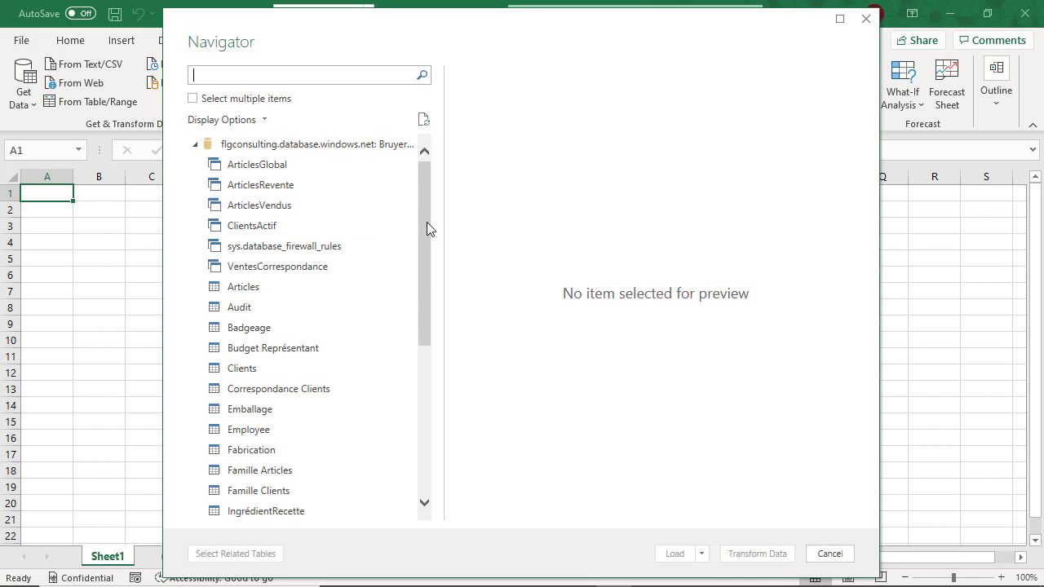
Step: Choose the tbl_Emp_Time table from the database and open it in Power Query for transformation
drag(426, 232, 429, 396)
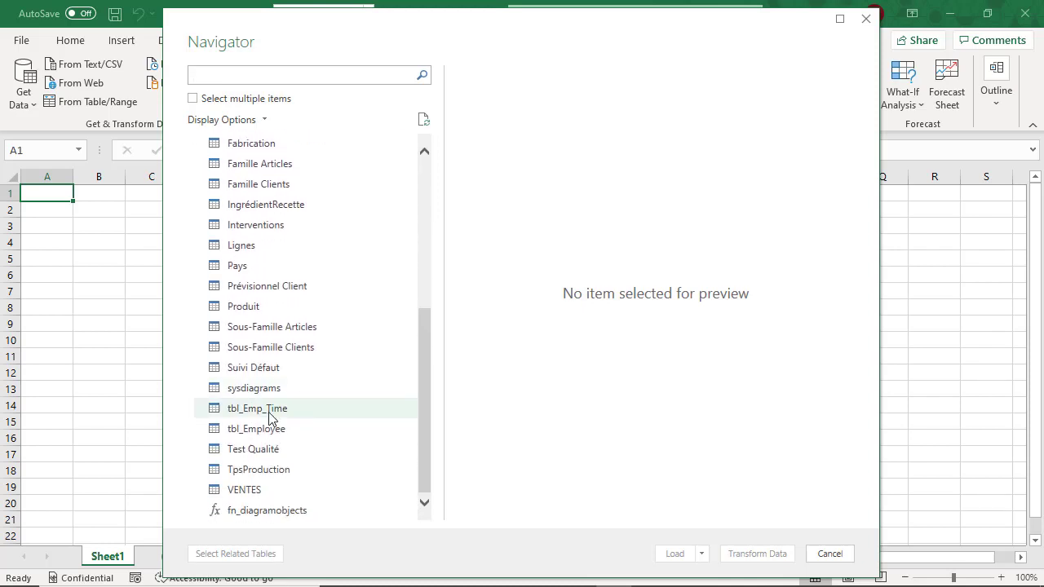
click(253, 415)
click(738, 556)
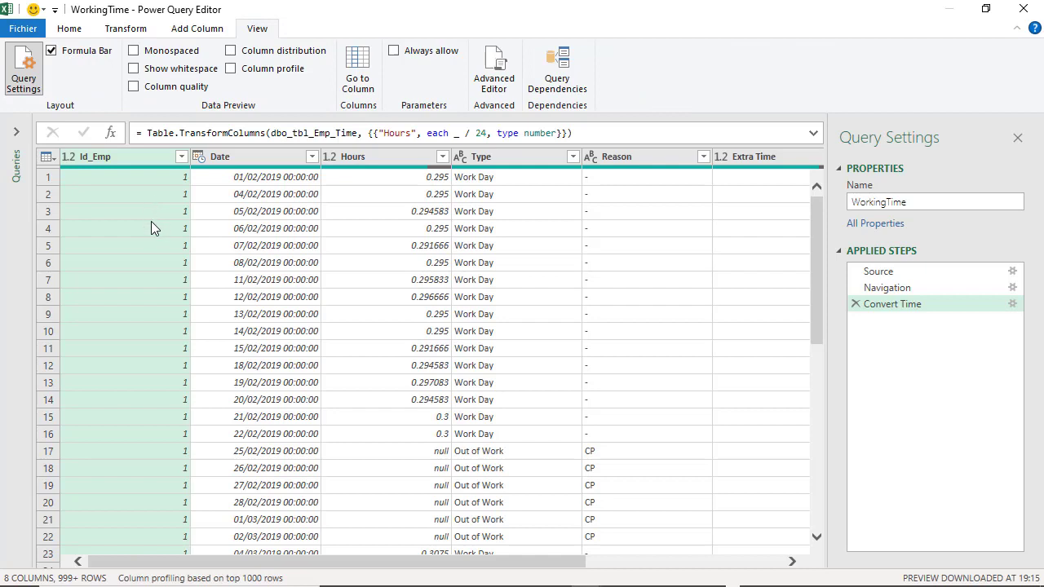
Step: Expand the tbl_Employee column into only the Service, Gender and FirstName fields
drag(130, 562, 410, 569)
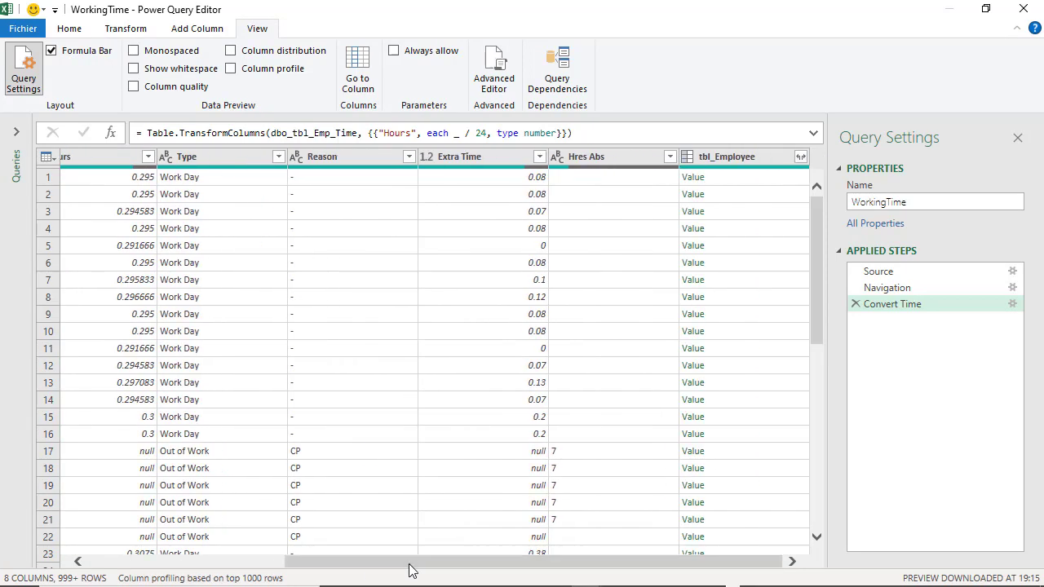
click(799, 157)
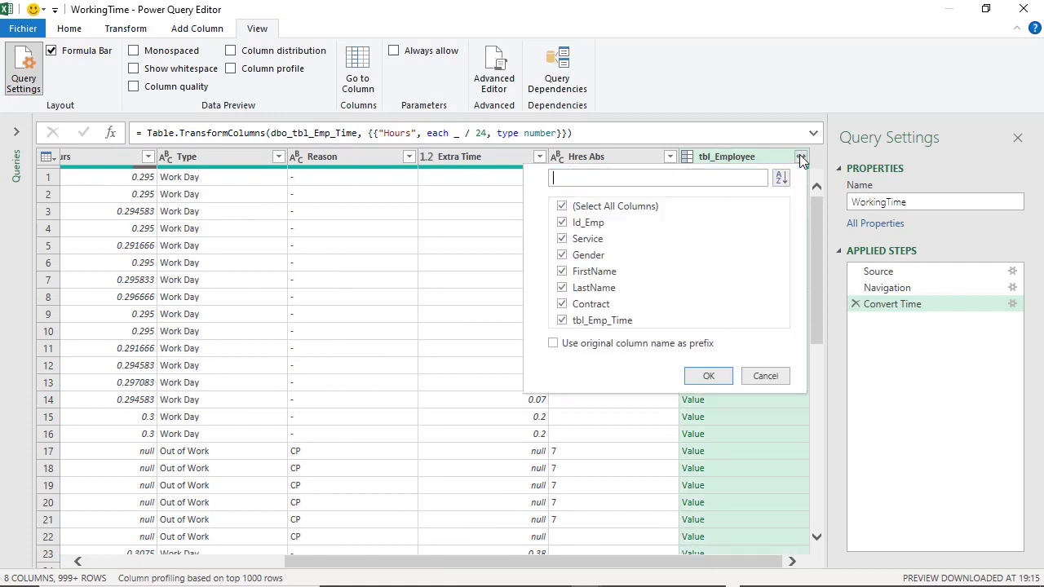
click(564, 208)
click(562, 239)
click(562, 256)
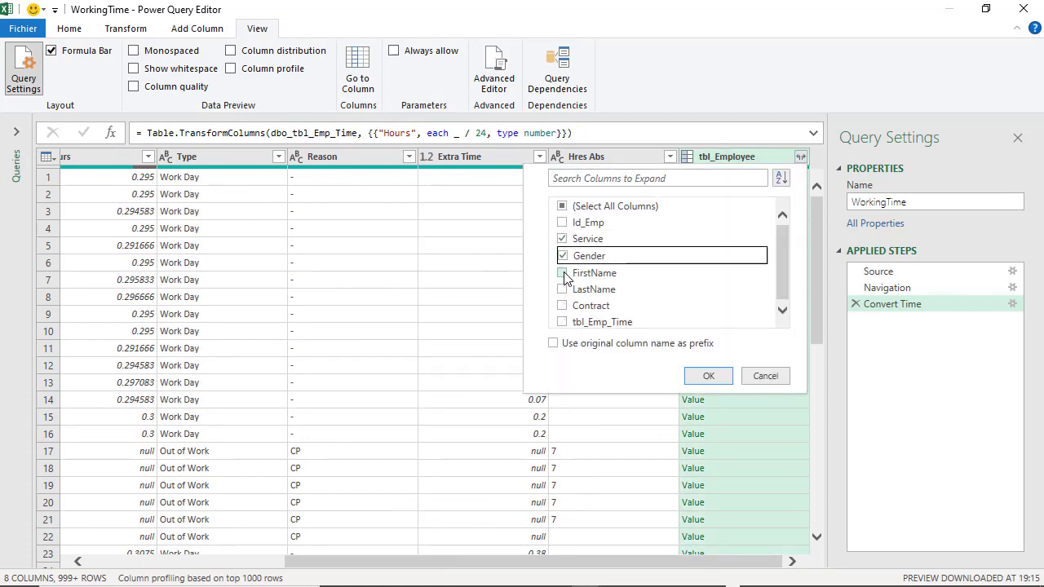
click(562, 273)
click(710, 378)
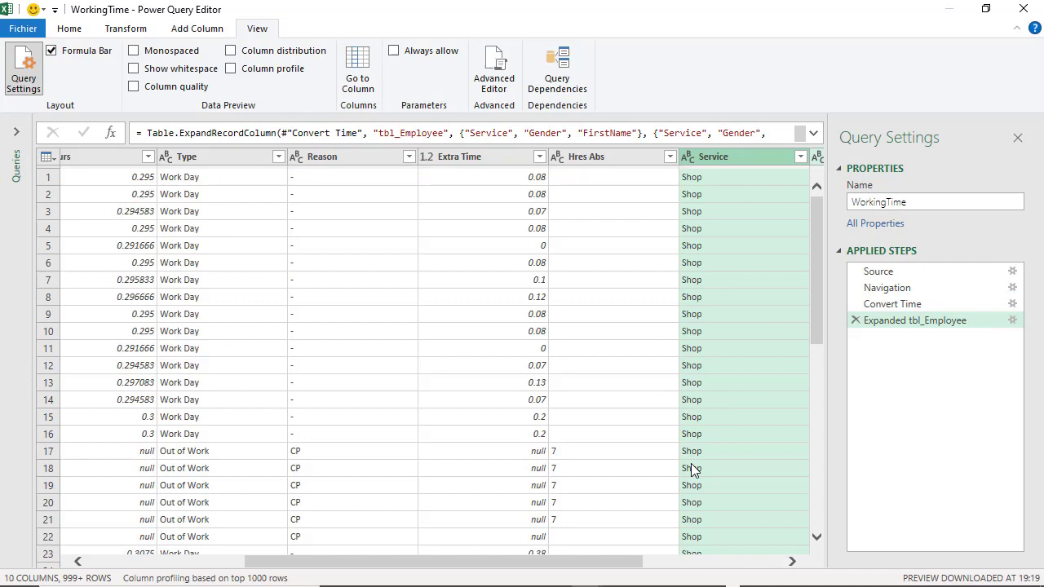
Step: Filter the Type column to keep only the Work Day rows
drag(615, 566, 751, 577)
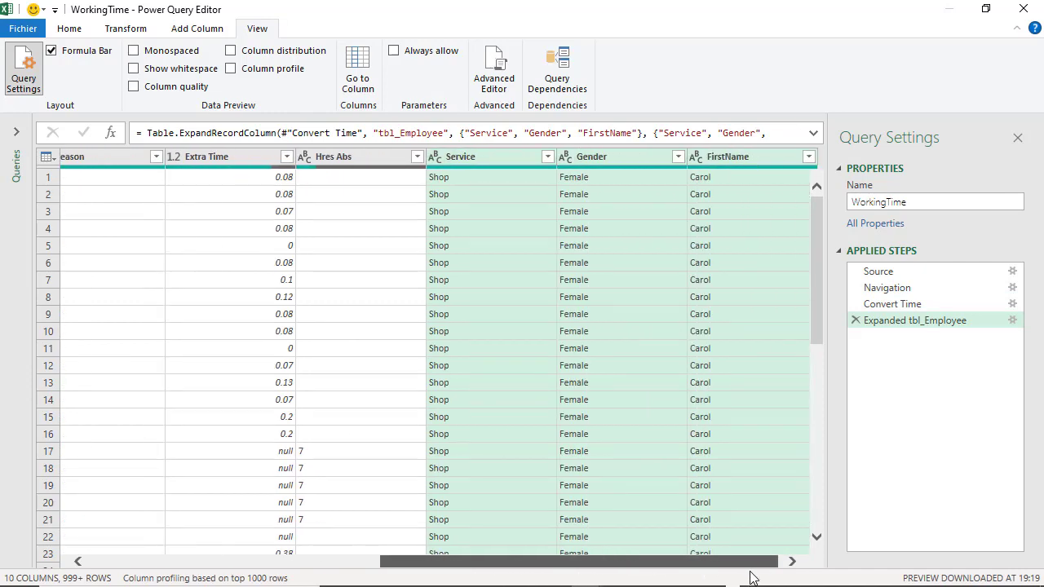
drag(752, 577, 401, 552)
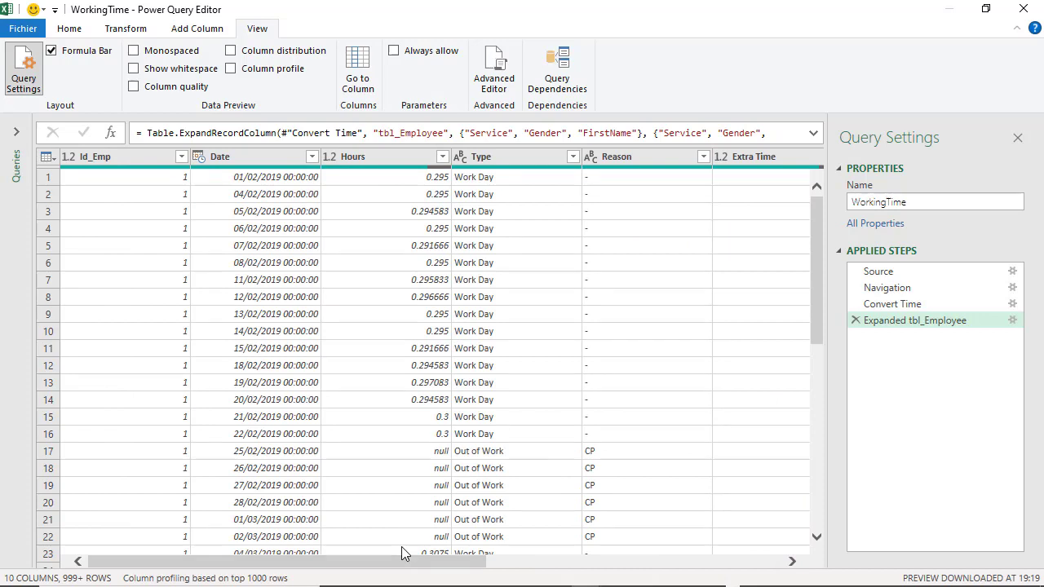
click(574, 156)
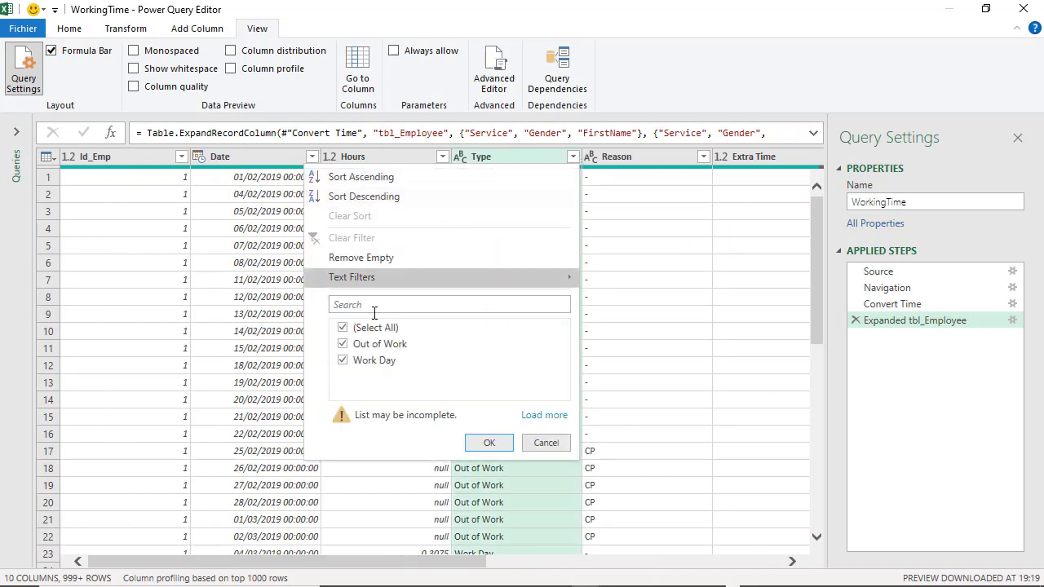
click(340, 277)
click(481, 439)
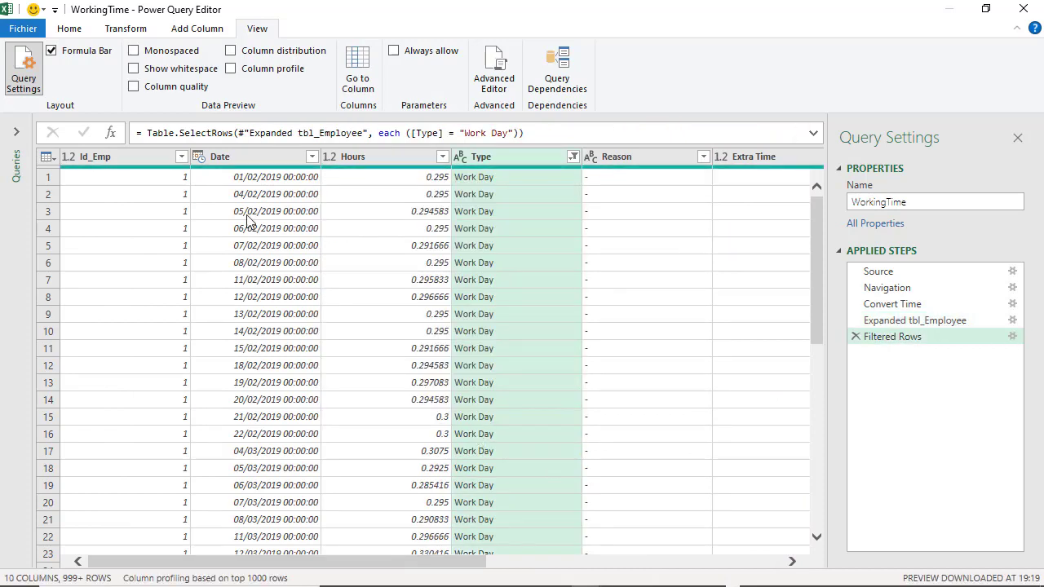
Step: Remove the Id_Emp, Type, Reason, Extra Time and Hres Abs columns from the query
click(95, 157)
ctrl+click(481, 157)
ctrl+click(616, 157)
ctrl+click(730, 156)
drag(449, 564, 538, 565)
ctrl+click(709, 159)
right_click(709, 160)
click(754, 194)
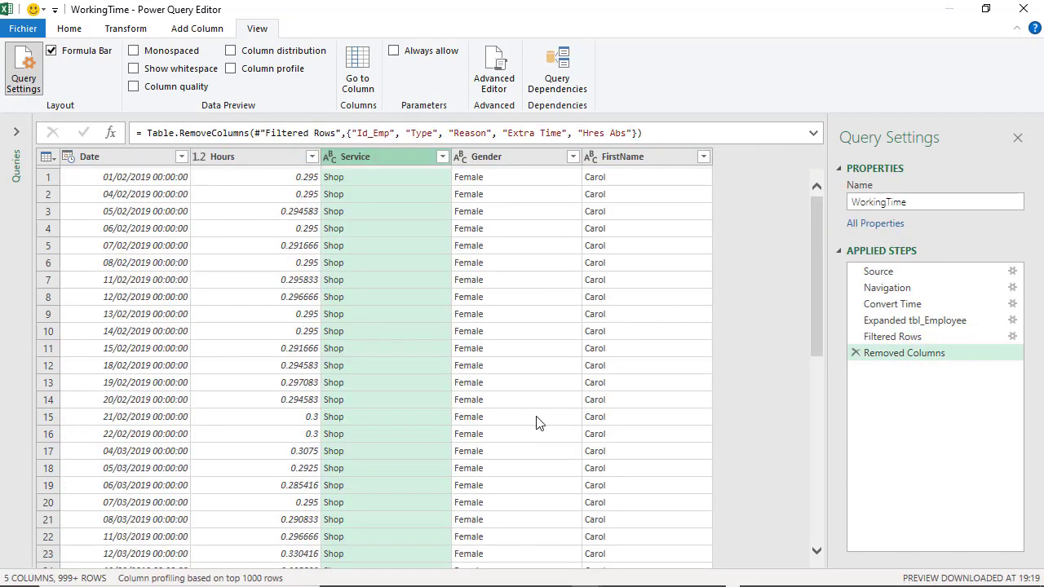
Step: Change the Date column's data type to Date and add a Year column calculated from it
click(68, 157)
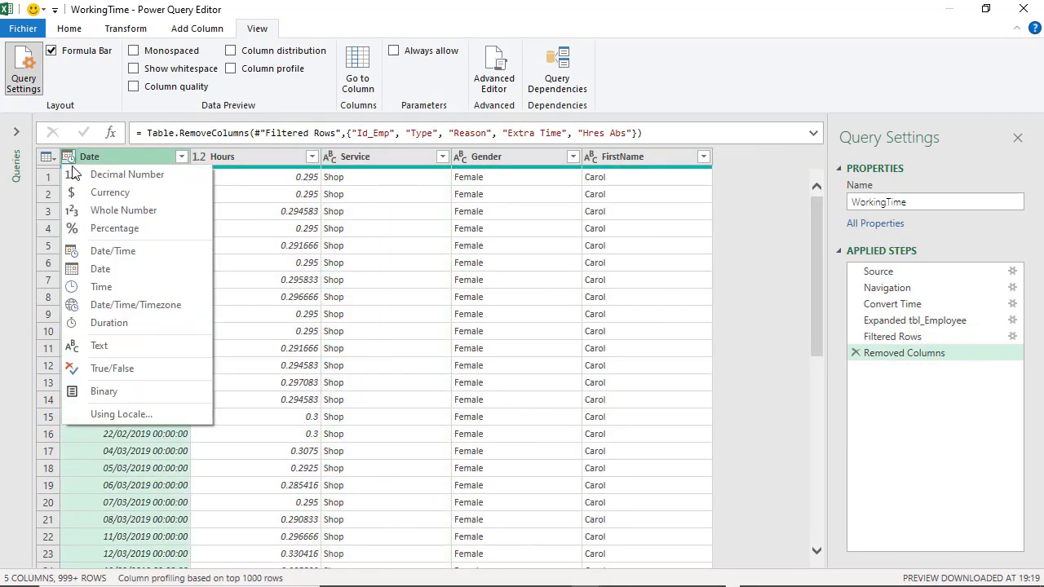
click(76, 269)
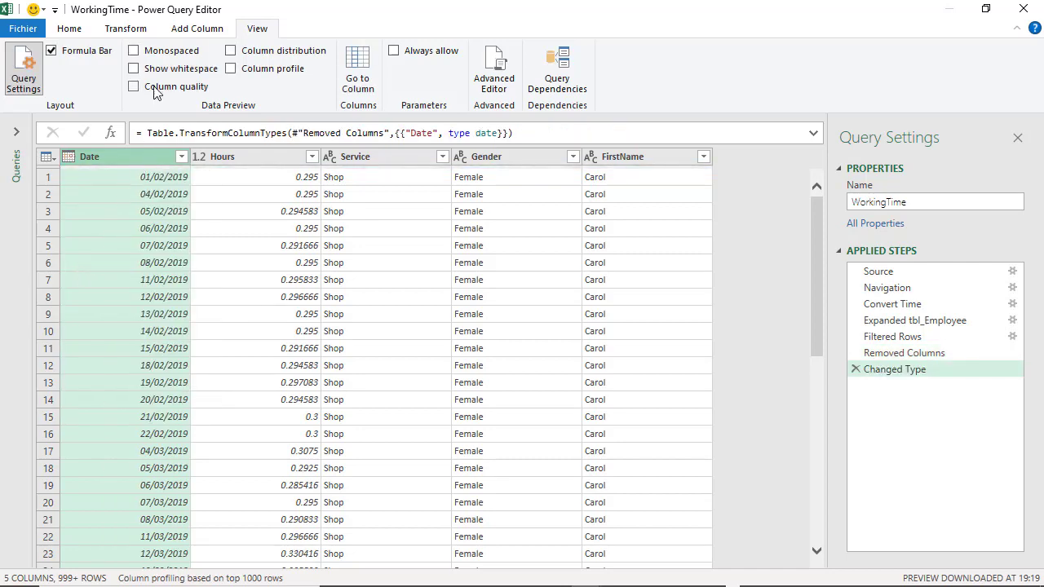
click(194, 29)
click(647, 78)
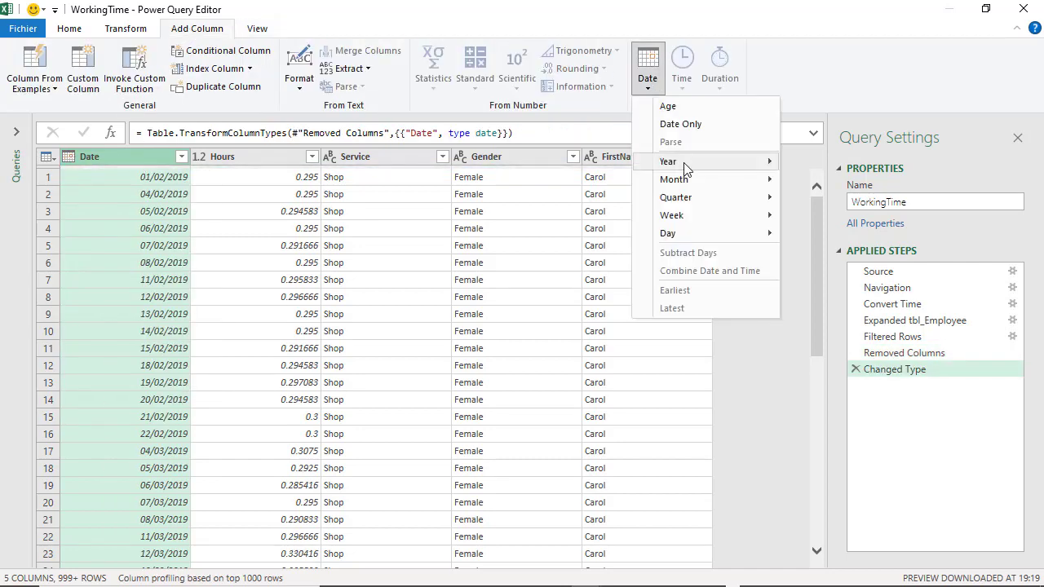
mouse_move(685, 169)
click(783, 161)
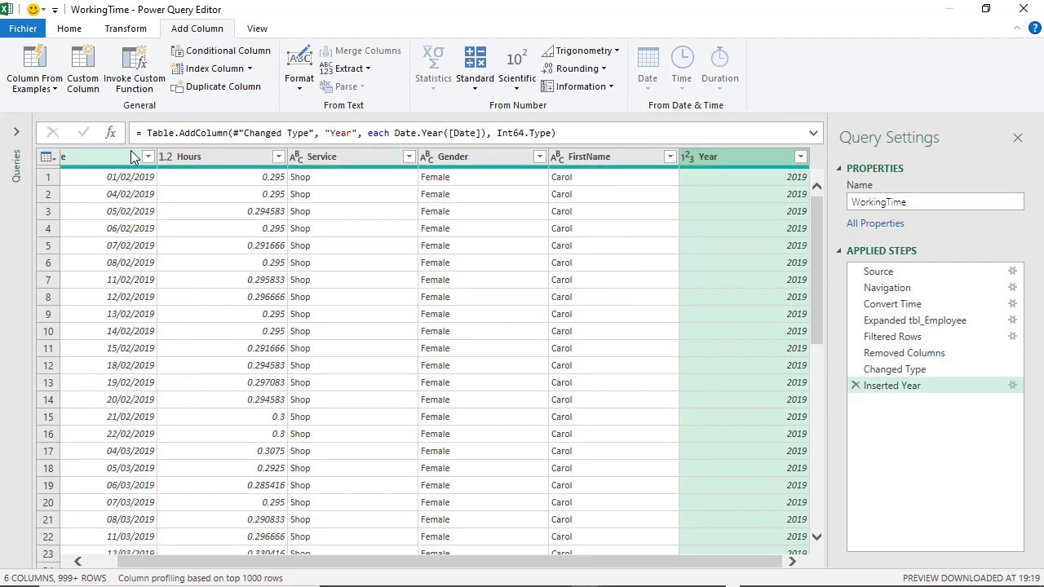
Step: Add a Week of Year column calculated from the Date column
click(124, 156)
click(647, 78)
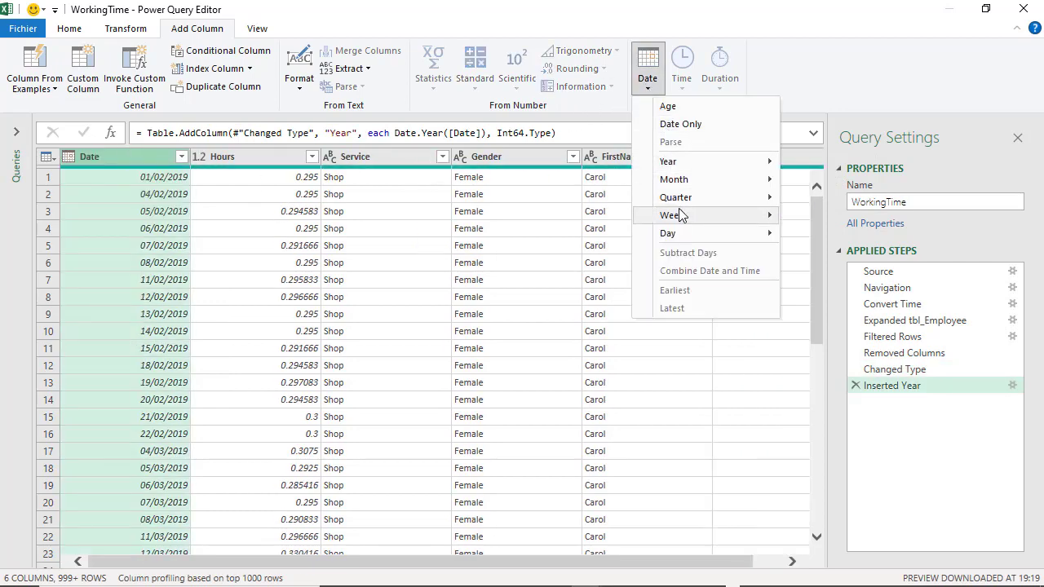
mouse_move(767, 216)
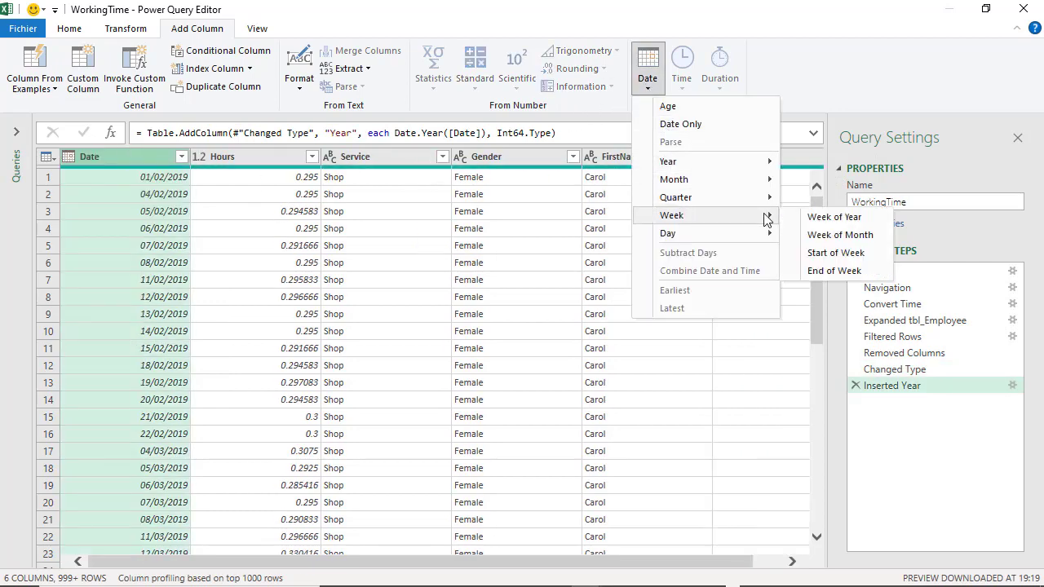
click(847, 220)
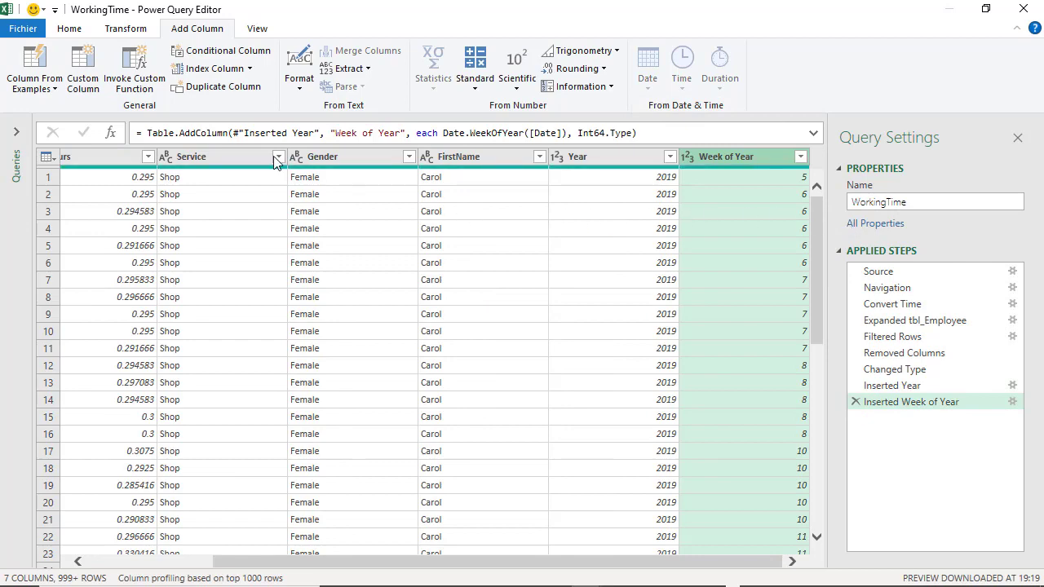
Step: Load the WorkingTime query into the workbook as a table and close the queries pane
click(69, 29)
click(25, 62)
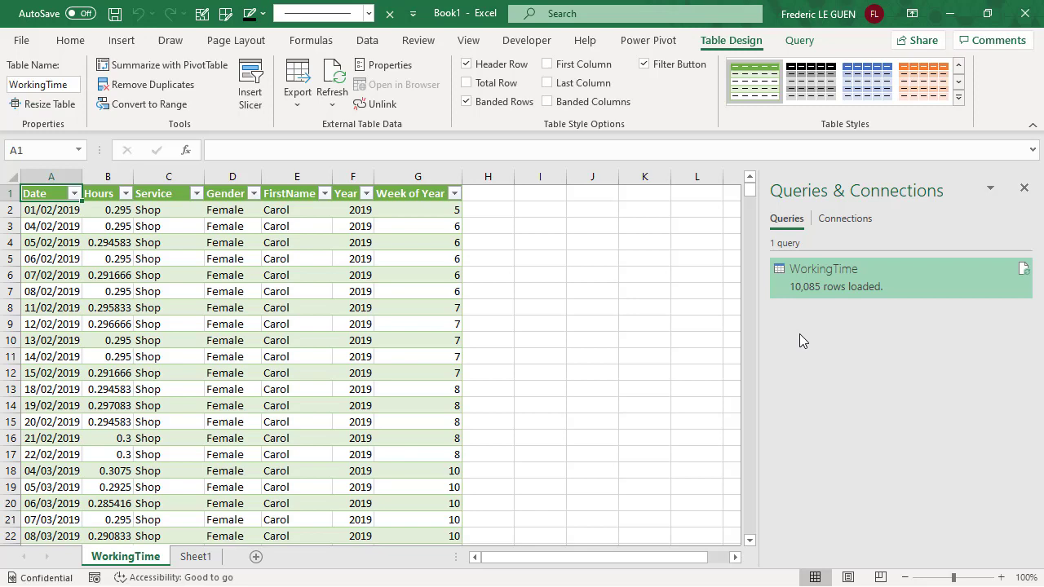
click(1024, 188)
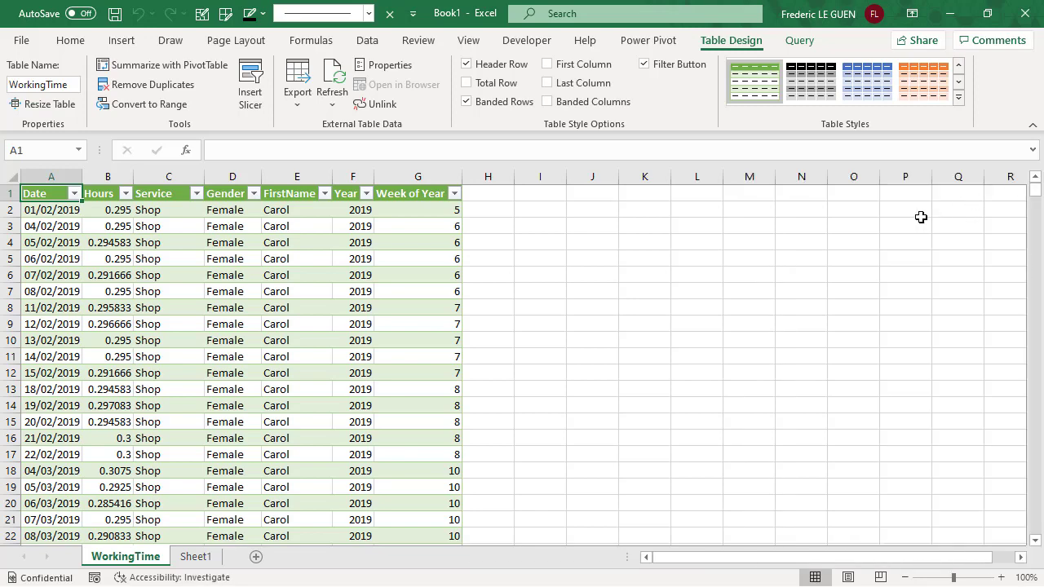
Step: Enter =UNIQUE(WorkingTime[Year]) in cell K1 to list the distinct years
click(635, 196)
text(=uniq)
key(Tab)
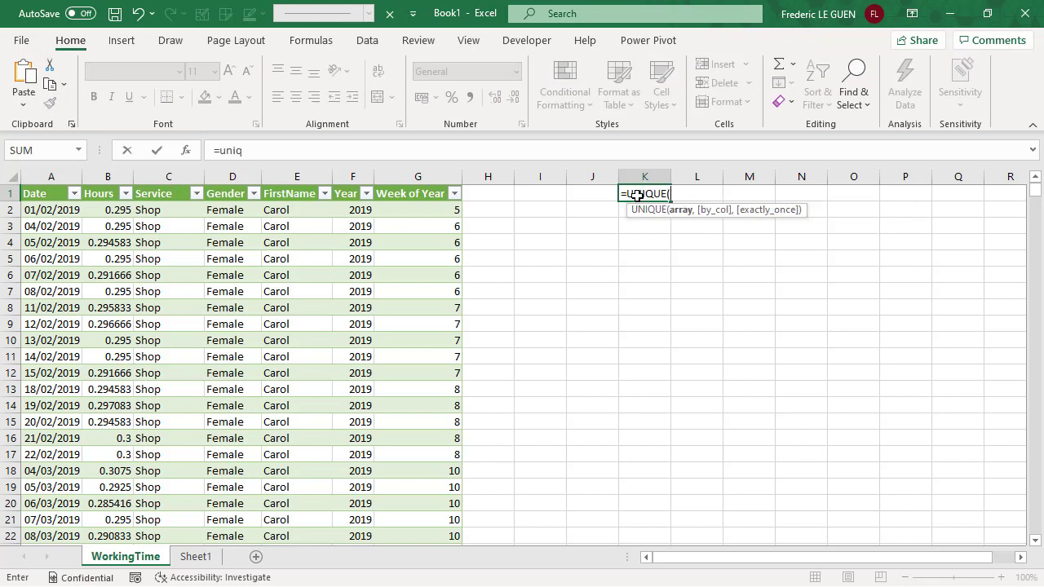
click(341, 183)
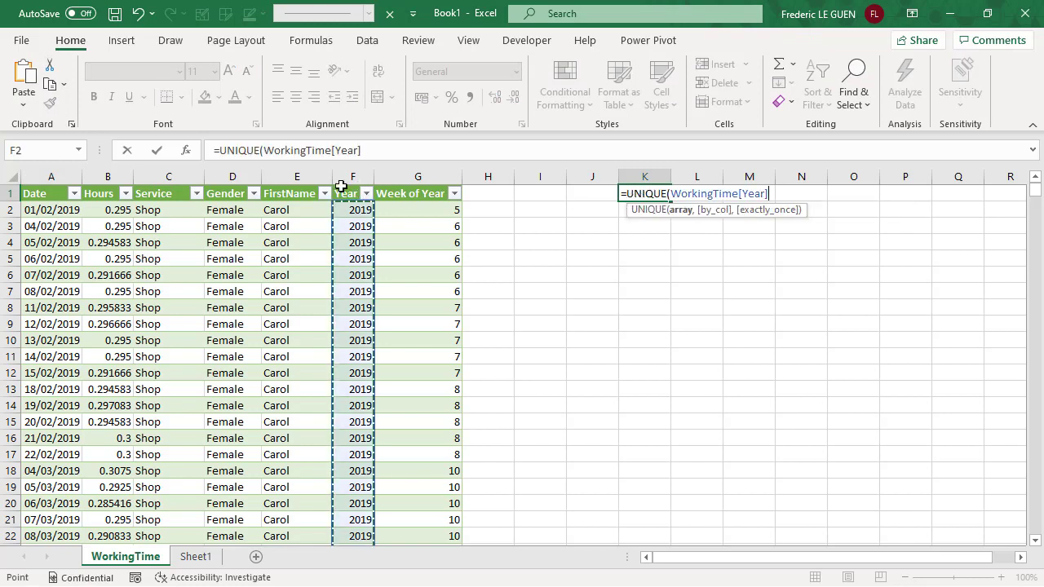
text())
key(Return)
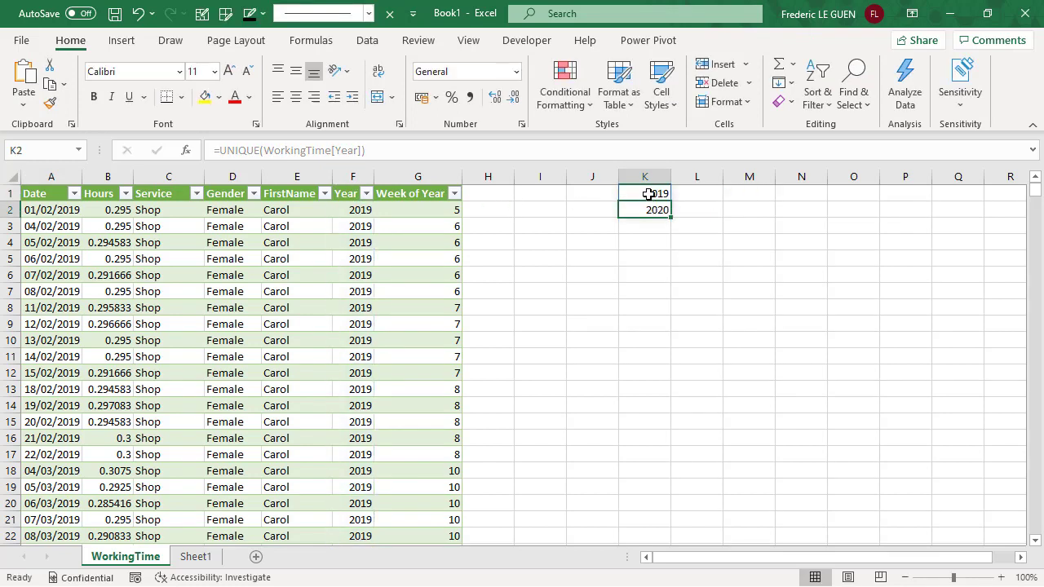
Step: Fill the UNIQUE formula from K1 into L1 and make it =SORT(UNIQUE(WorkingTime[Week of Year]))
click(648, 194)
drag(671, 201, 699, 196)
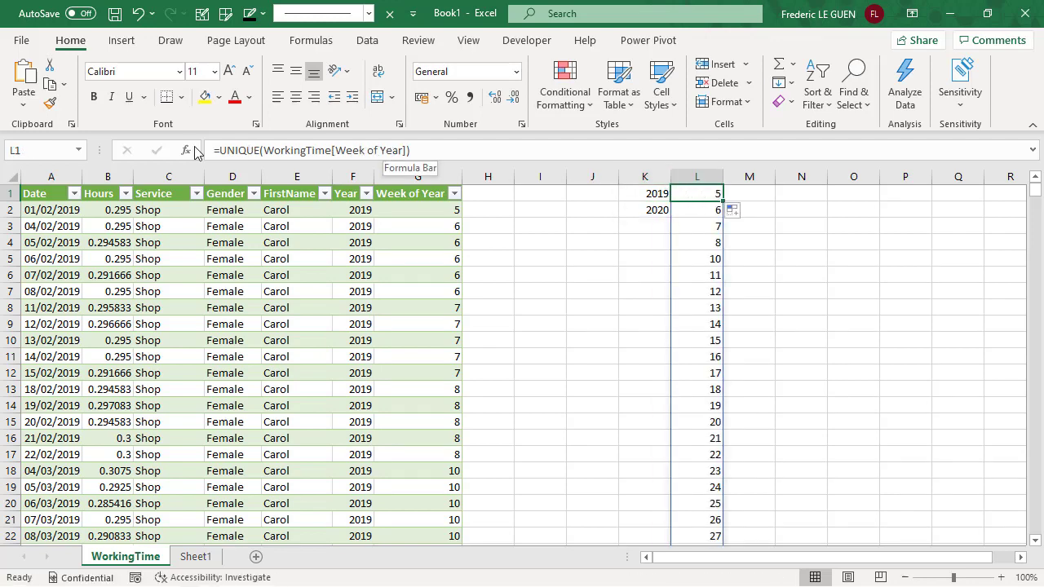
click(239, 152)
text(SORT()
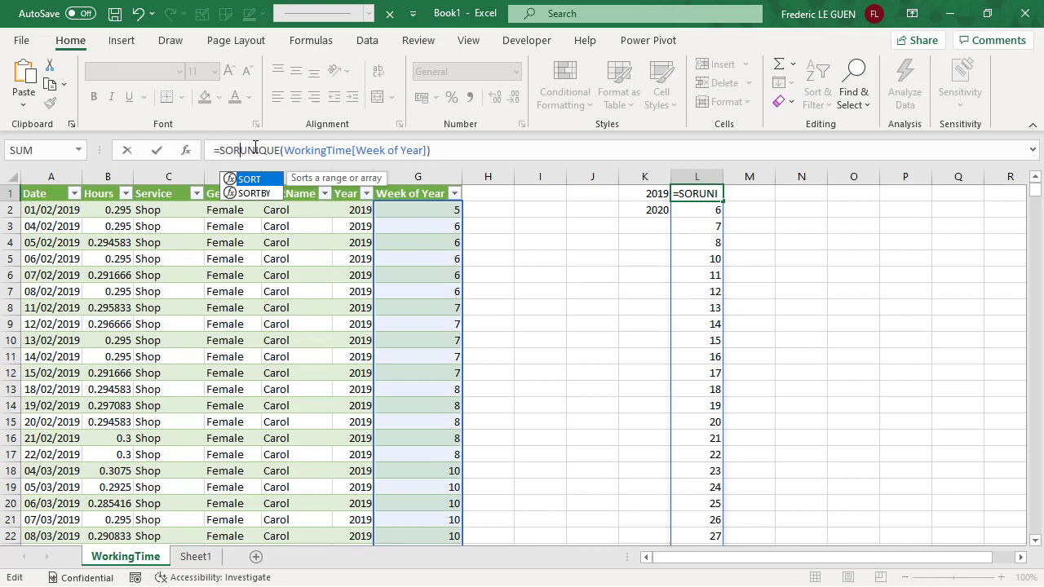
key(End)
text())
key(Return)
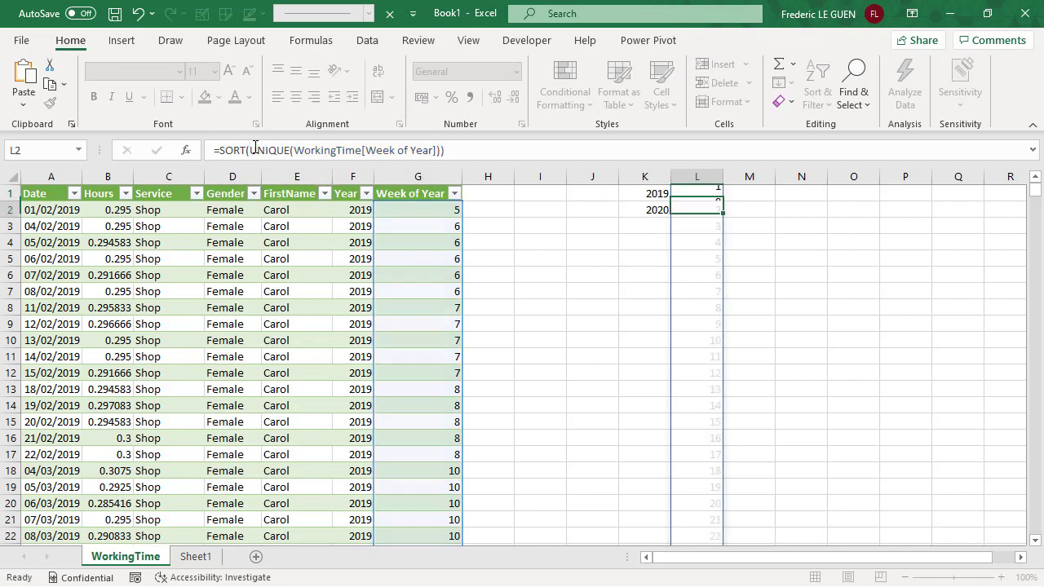
Step: Copy the L1 formula to M1 and change it to =SORT(UNIQUE(WorkingTime[Service]))
key(Up)
key(ctrl+c)
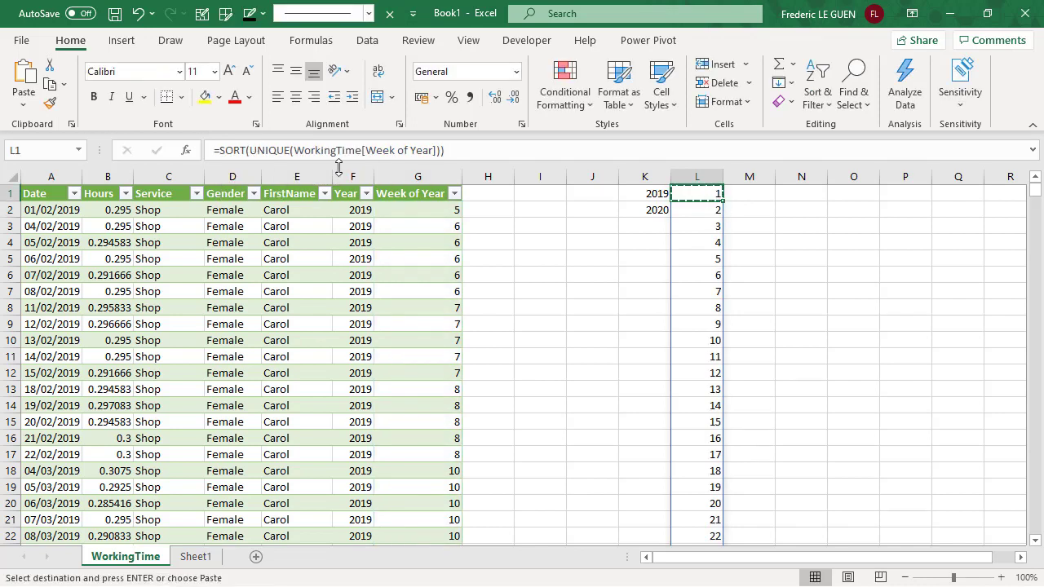
click(744, 196)
key(ctrl+v)
drag(440, 150, 301, 152)
click(181, 185)
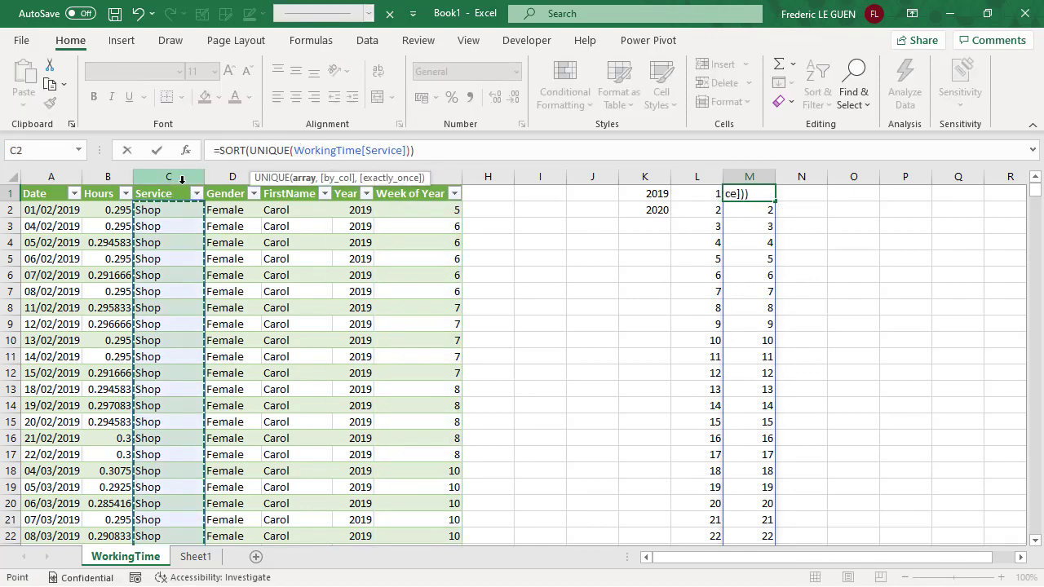
key(Return)
Step: On Sheet1, enter the labels Year, Week Number and Service in cells A1 to A3
click(196, 556)
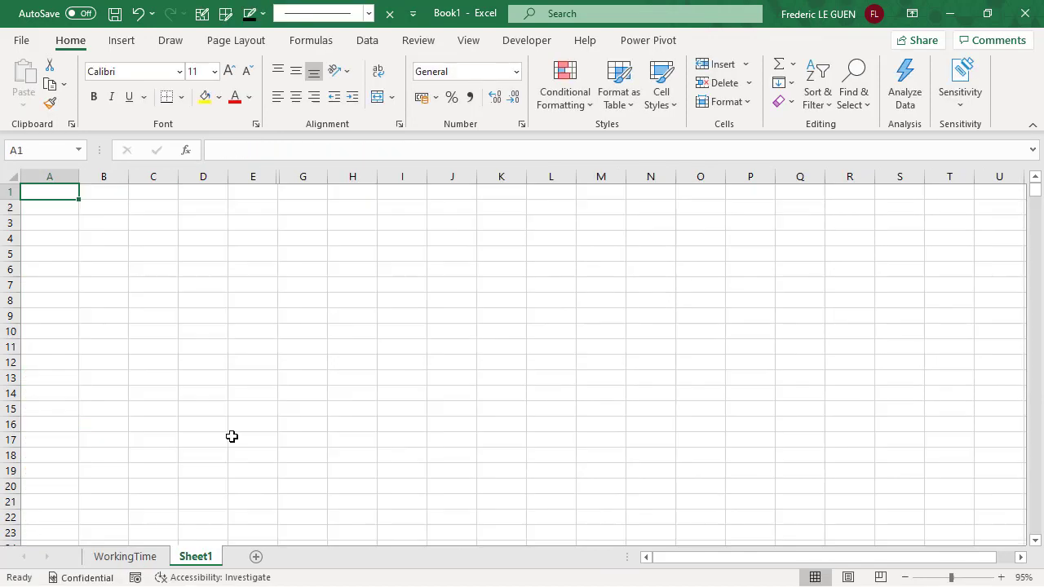
text(Year)
key(Return)
text(Week Number)
key(Return)
text(Service)
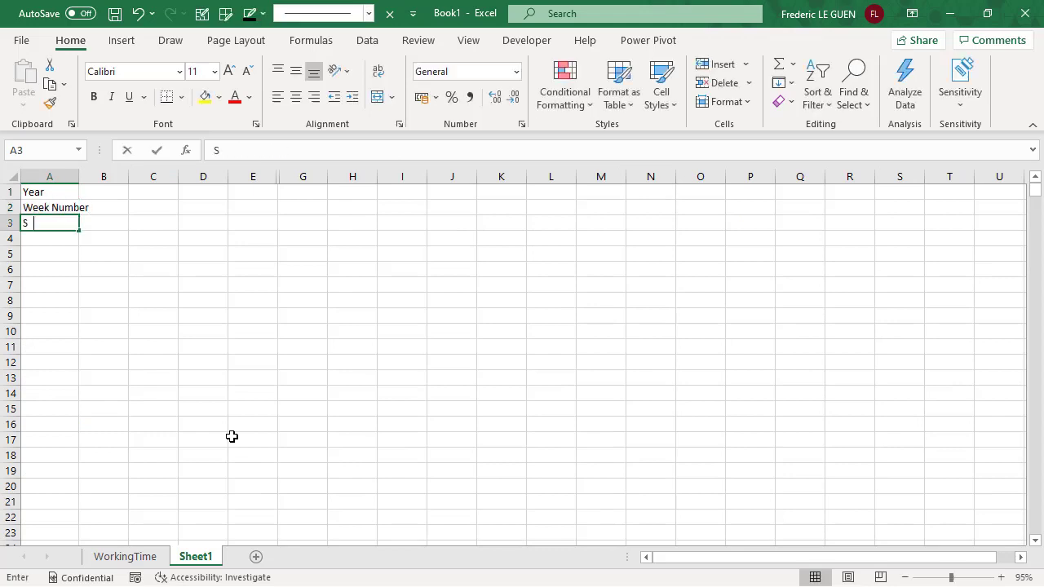
key(ctrl+Return)
Step: Open data validation for cell B1 beside the Year label and allow only values from a list
key(Up)
key(Up)
key(Right)
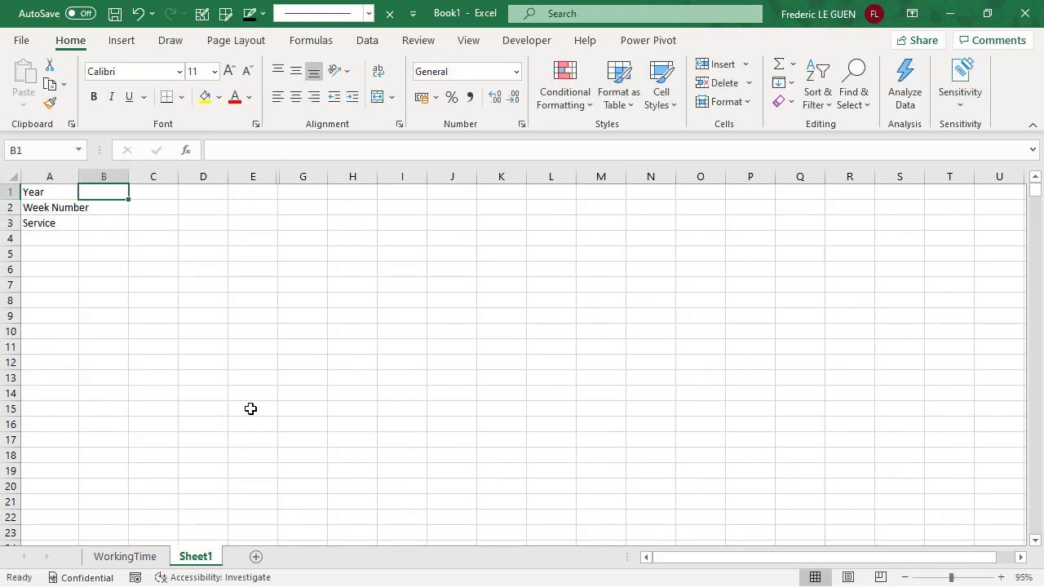
click(367, 41)
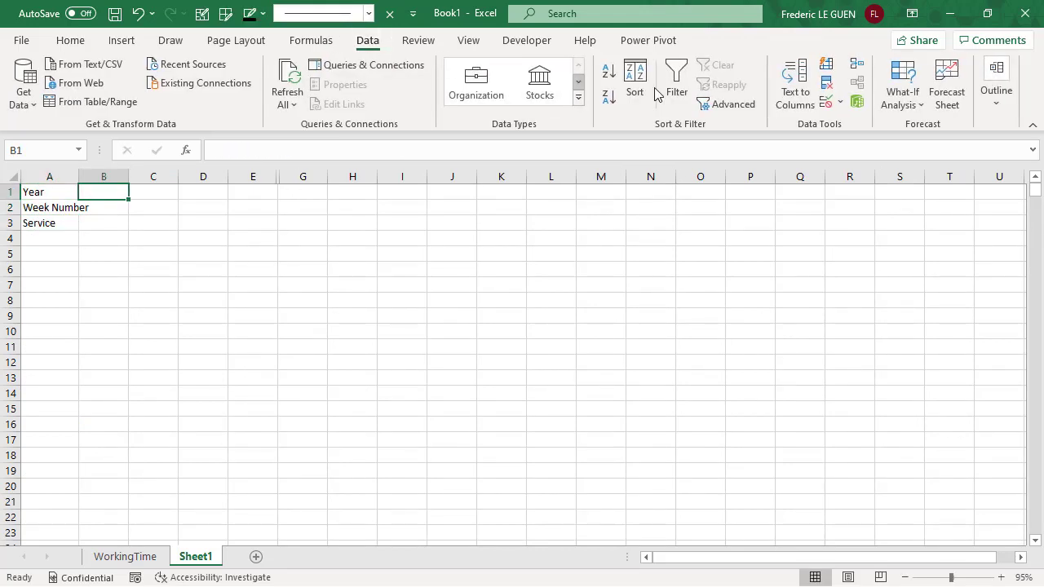
click(825, 102)
click(543, 284)
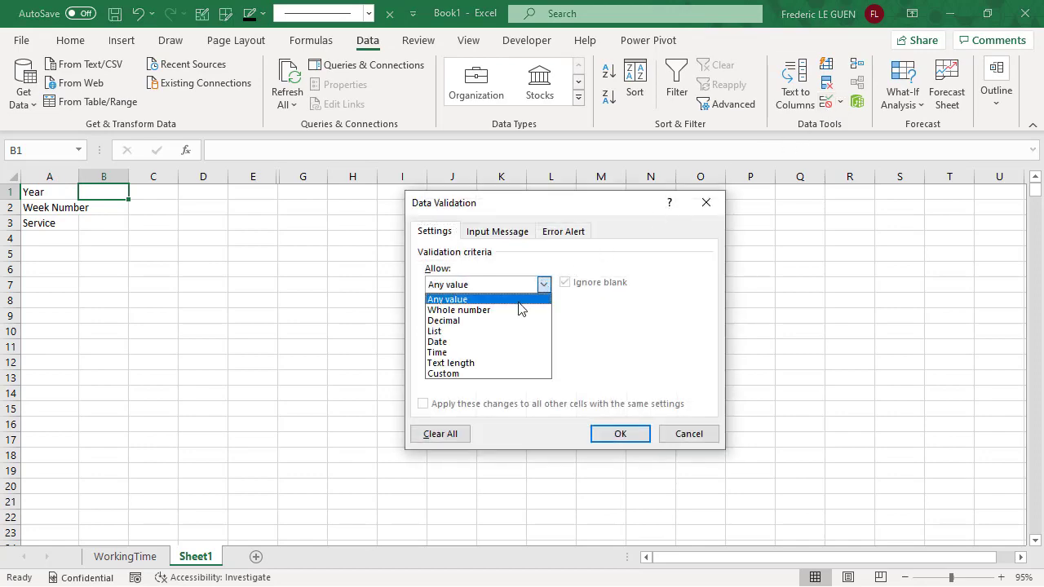
click(479, 329)
Step: Set B1's validation source to =WorkingTime!$K$1#, apply it and check the year drop-down
click(447, 348)
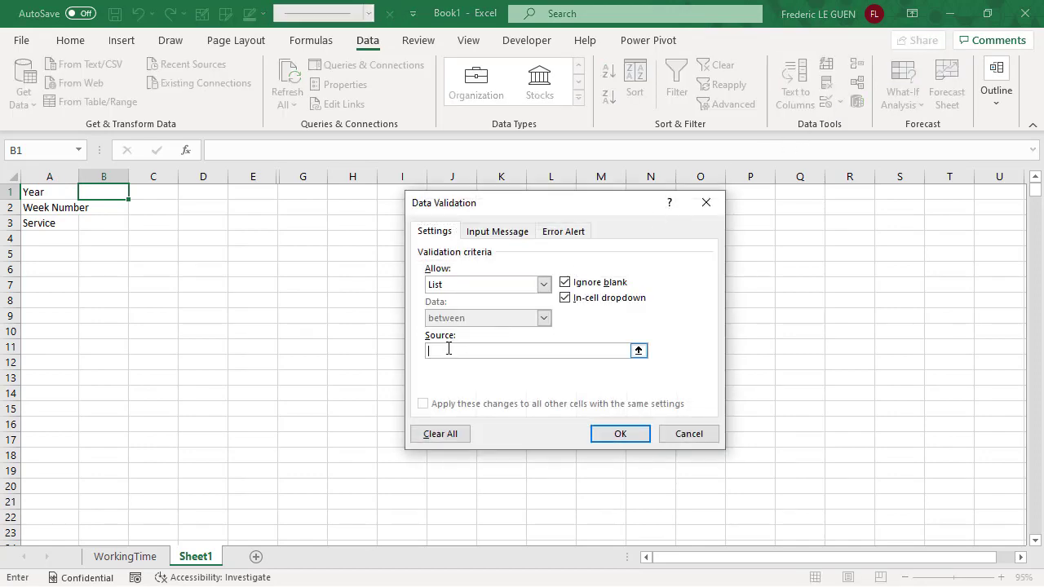
click(124, 556)
drag(636, 202, 515, 202)
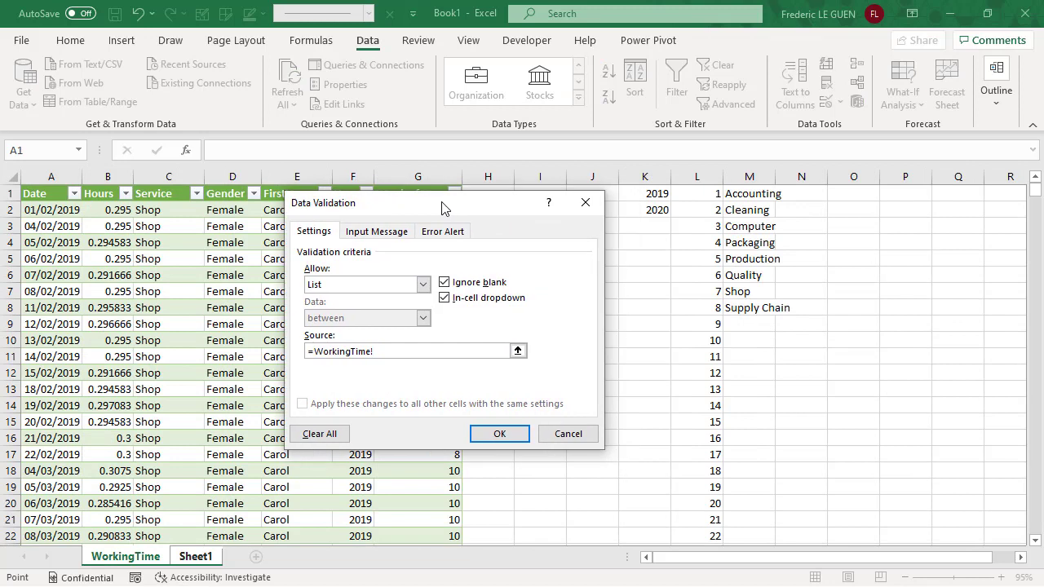
click(652, 193)
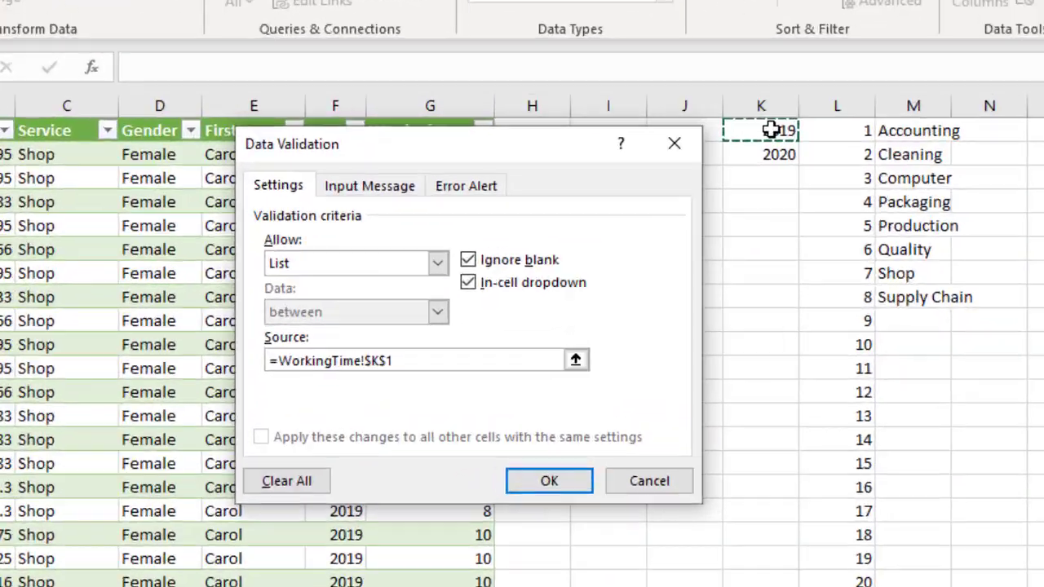
text(#)
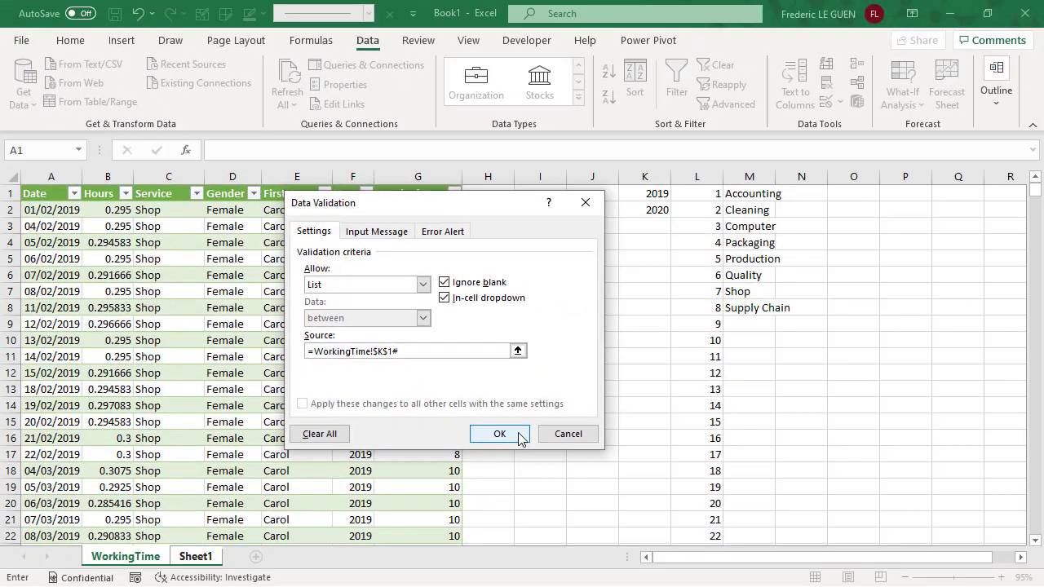
click(635, 561)
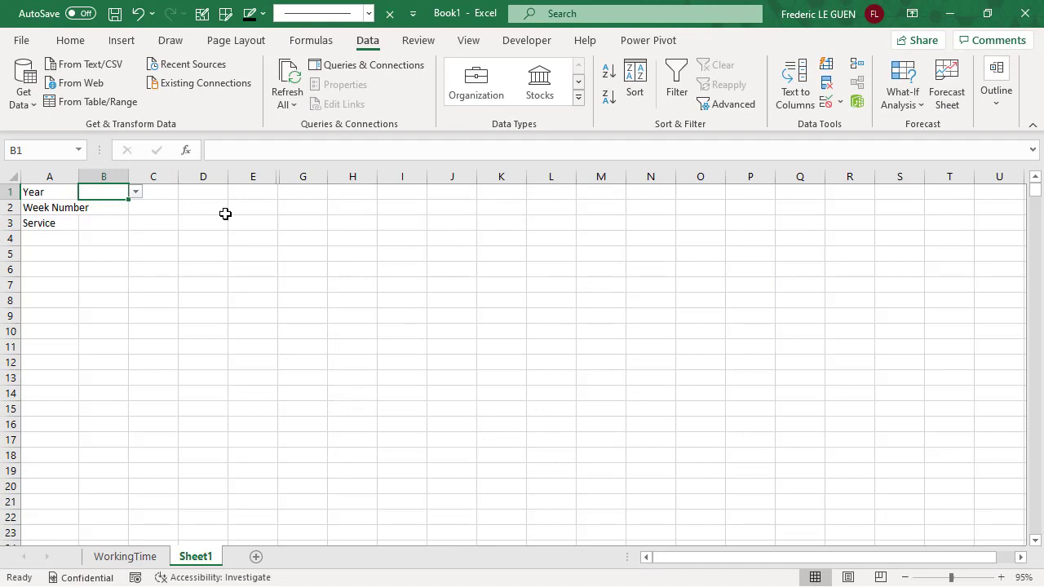
click(139, 194)
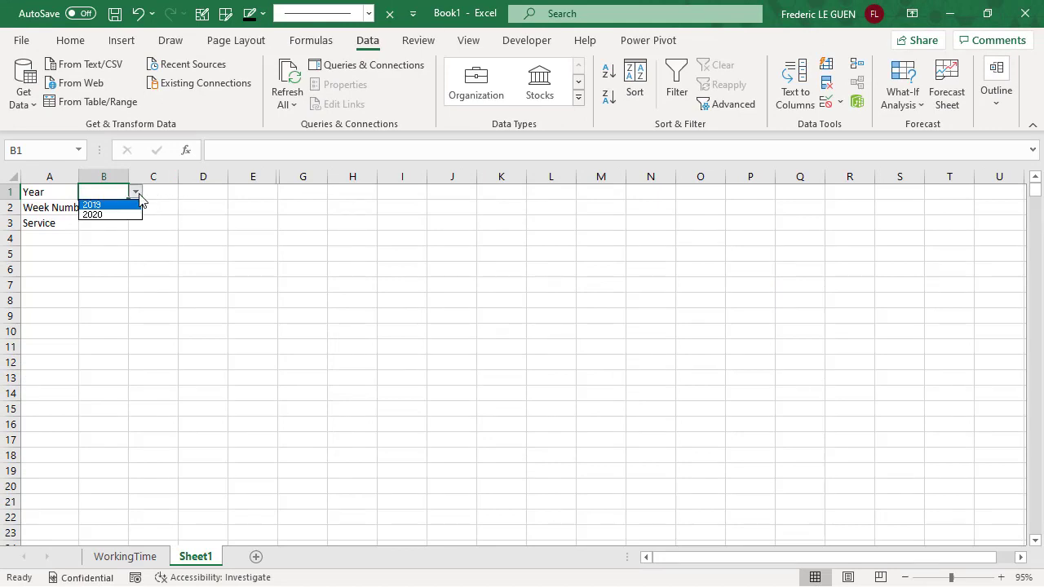
click(138, 194)
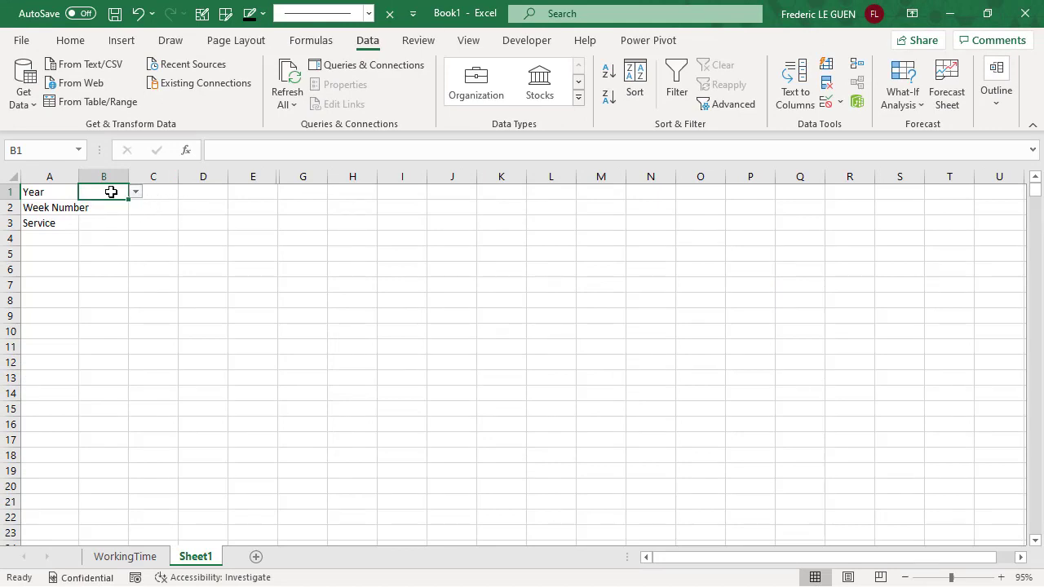
Step: Copy B1 and paste only its validation onto cells B2:B3
key(ctrl+c)
drag(109, 207, 109, 222)
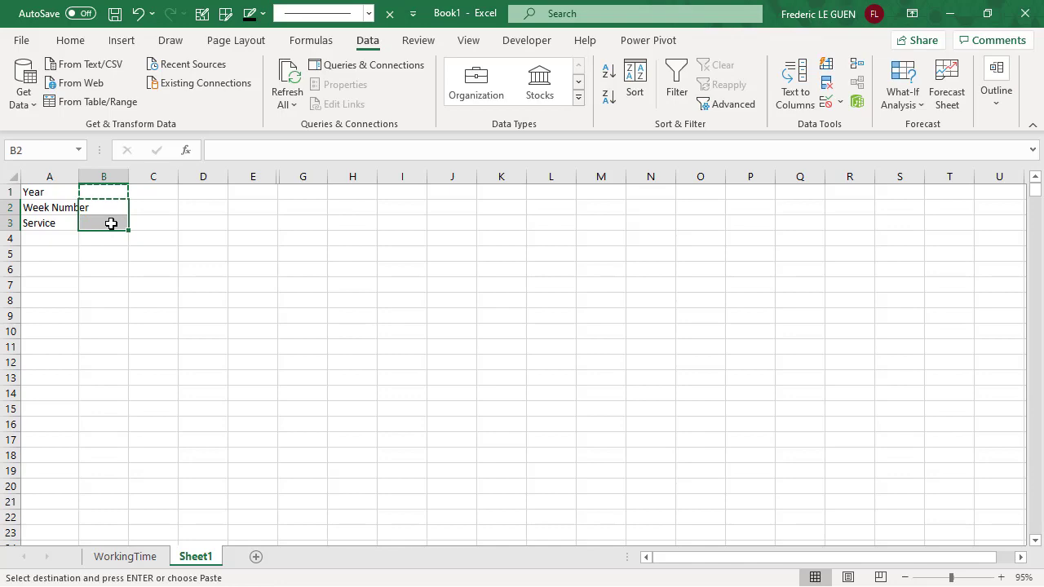
click(70, 40)
click(23, 104)
click(61, 296)
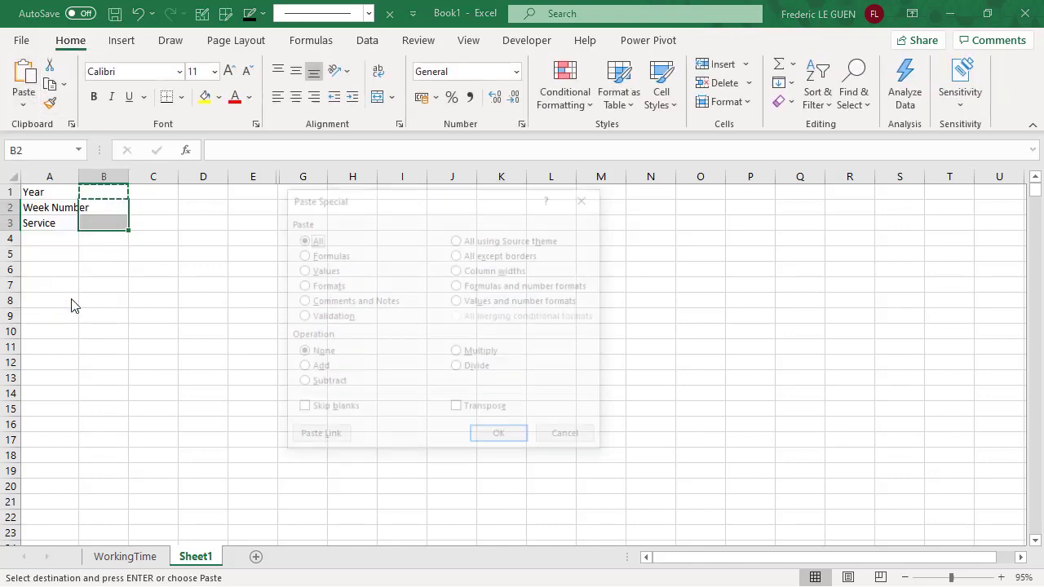
click(320, 317)
click(500, 438)
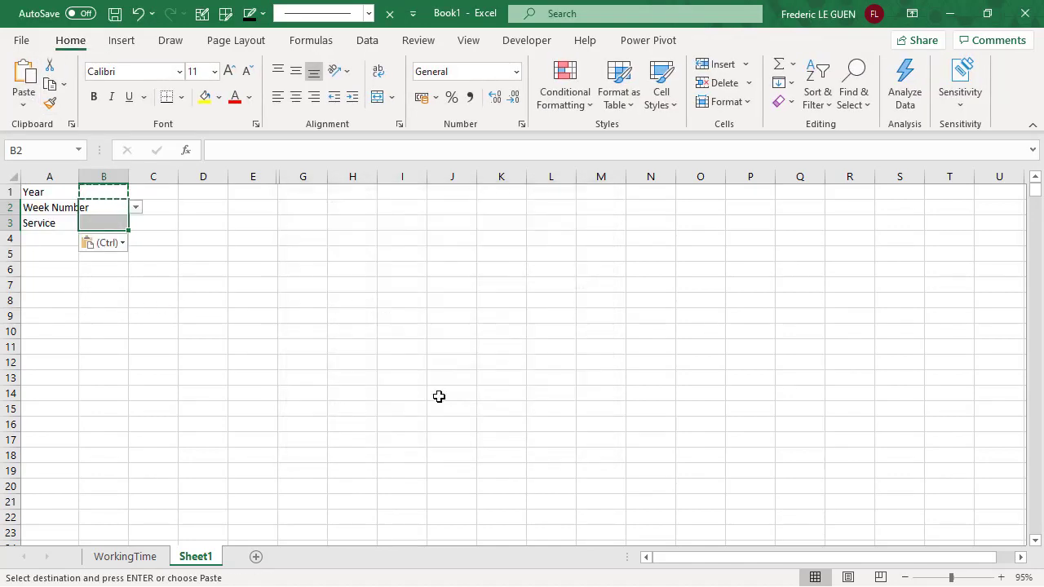
Step: Change B2's validation source to the week-number list spilling from L1 on the WorkingTime sheet
click(99, 209)
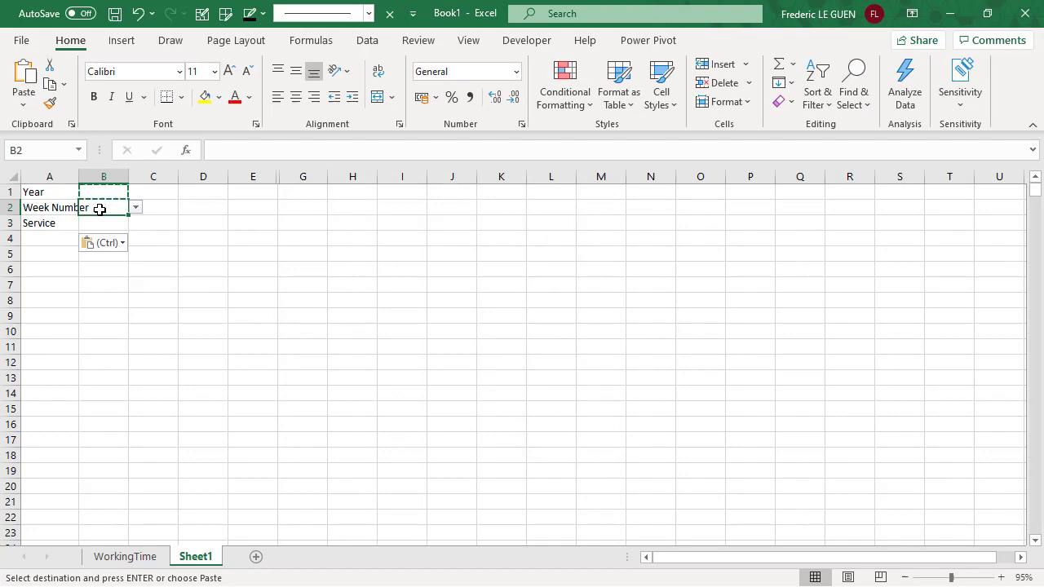
click(368, 40)
click(823, 101)
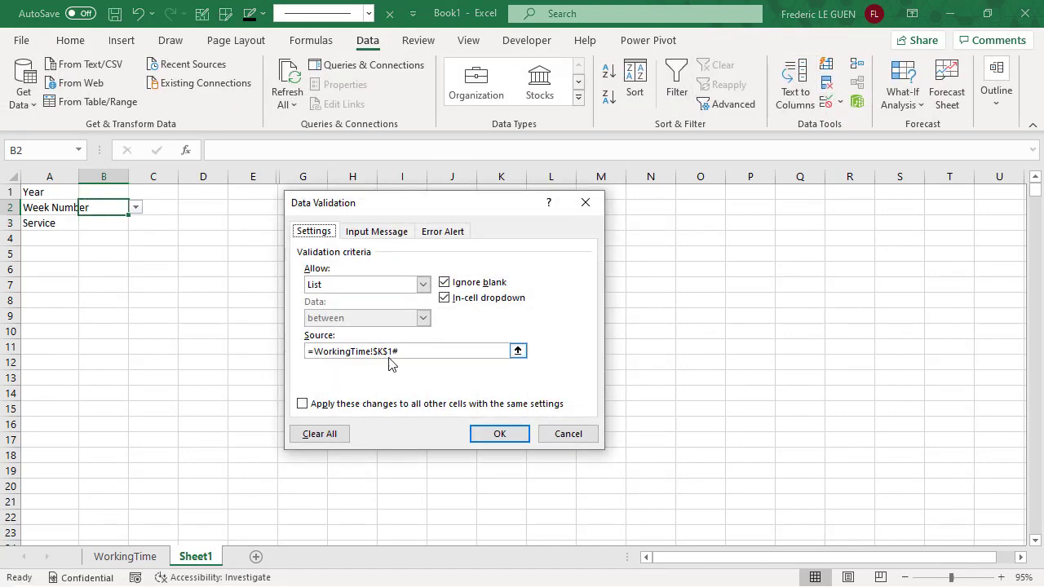
click(381, 350)
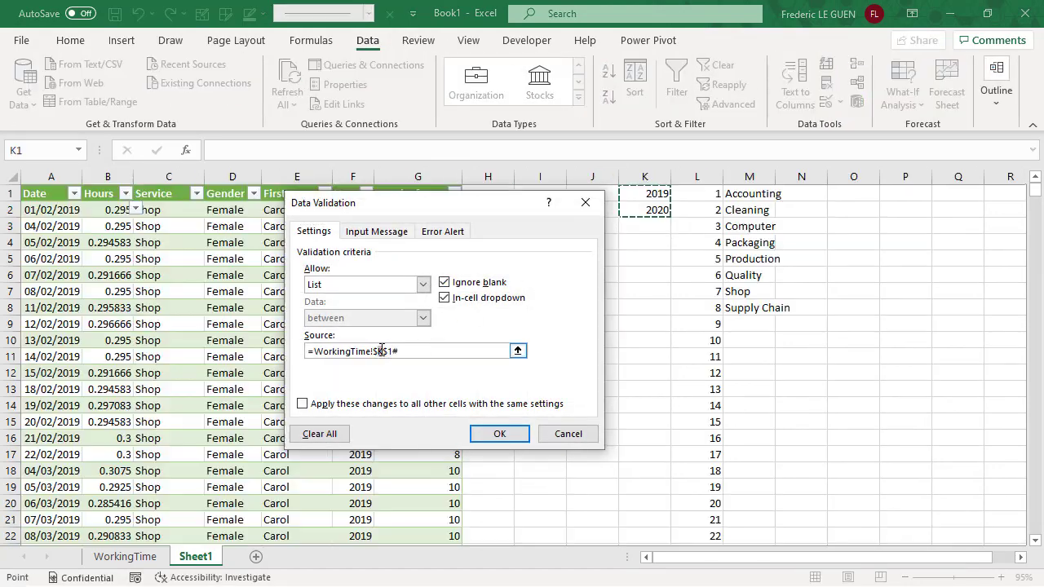
click(499, 433)
Step: Change B3's validation source to the service list, =WorkingTime!$M$1#
click(113, 222)
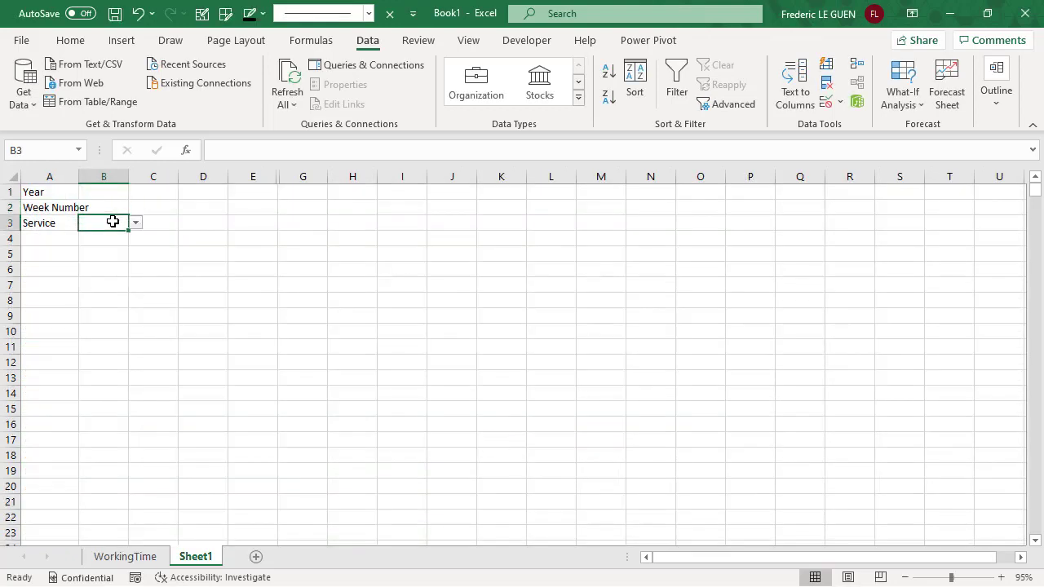
click(825, 101)
click(381, 351)
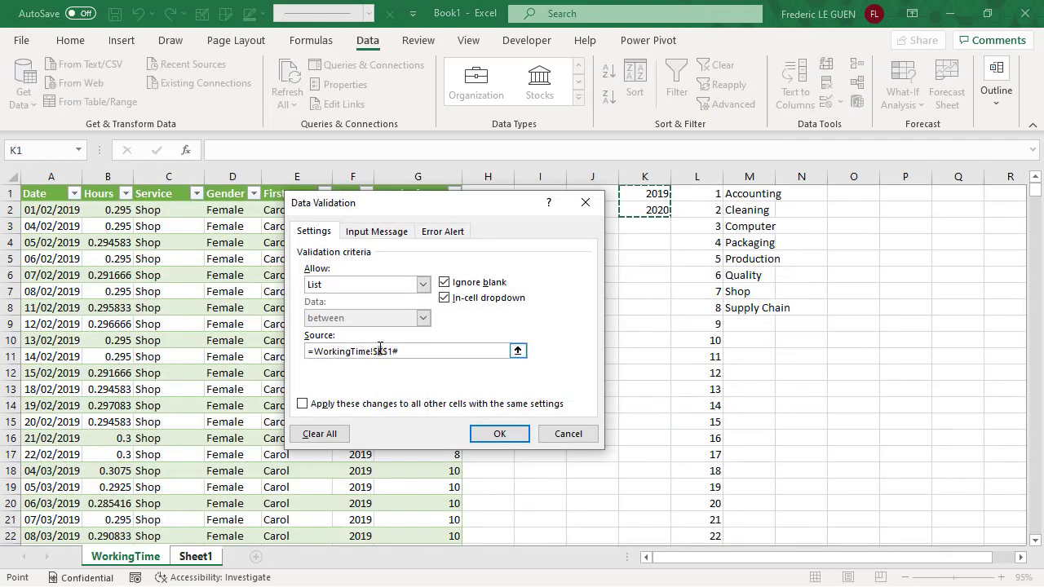
key(BackSpace)
text(M)
click(498, 432)
Step: Choose Production as the service, 6 as the week number and 2020 as the year from the drop-down lists
click(135, 223)
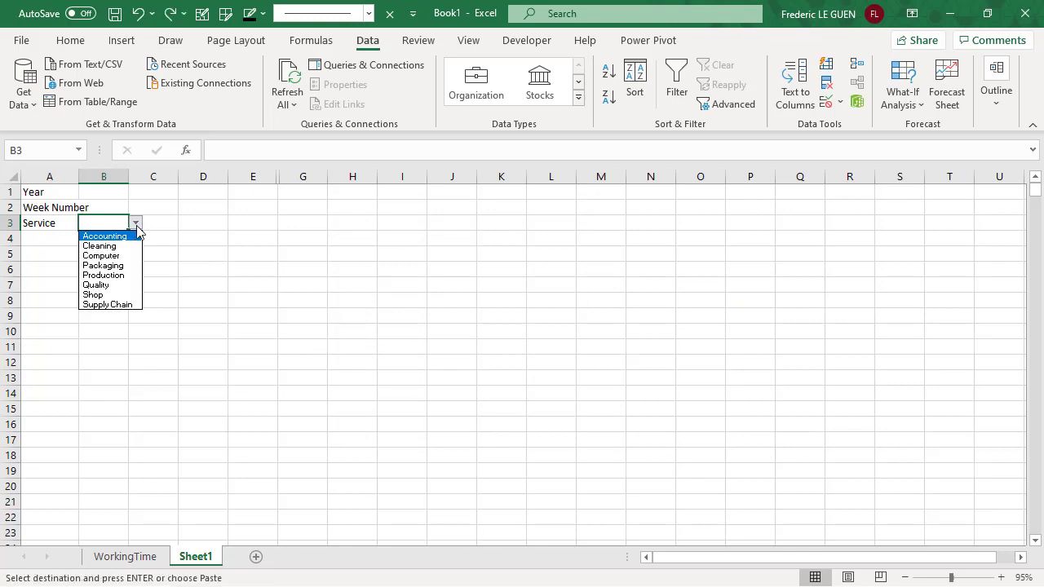
click(121, 276)
click(129, 209)
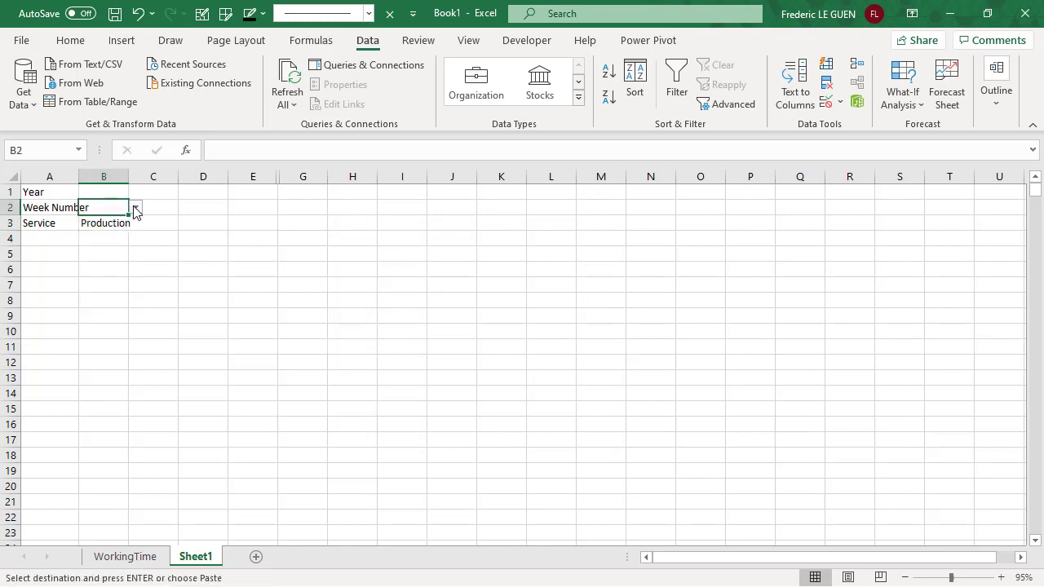
click(136, 207)
click(113, 269)
click(114, 190)
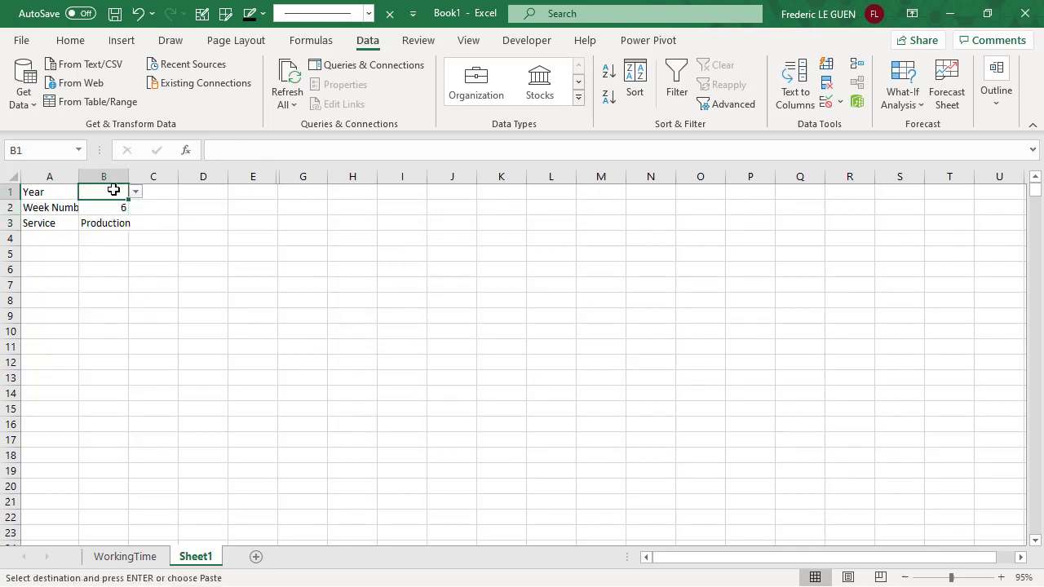
click(135, 192)
click(126, 212)
Step: Copy the Date through FirstName headers from the WorkingTime table and paste them into Sheet1 starting at A8
click(125, 556)
drag(47, 193, 278, 190)
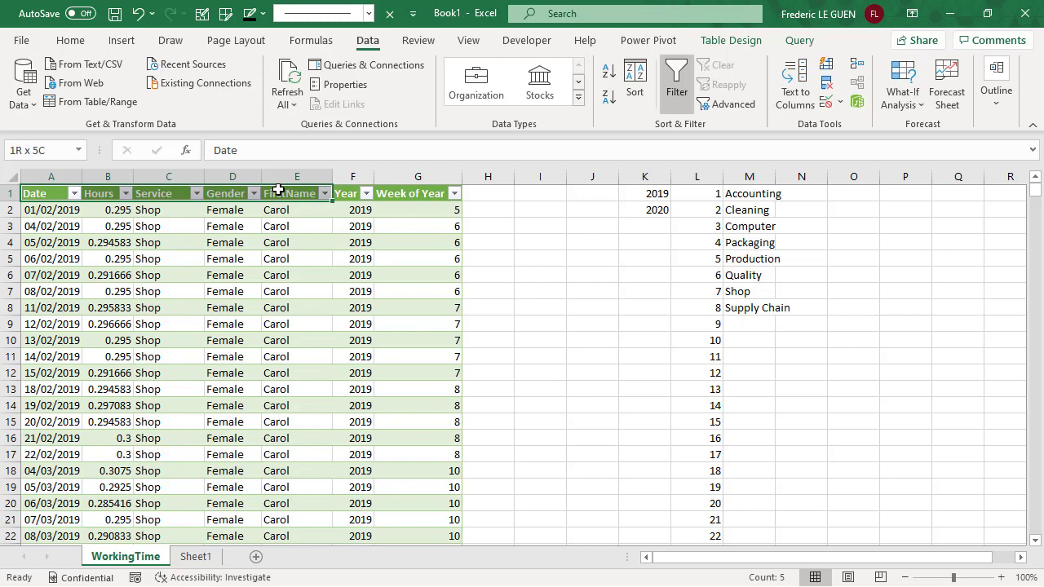
key(ctrl+c)
click(195, 556)
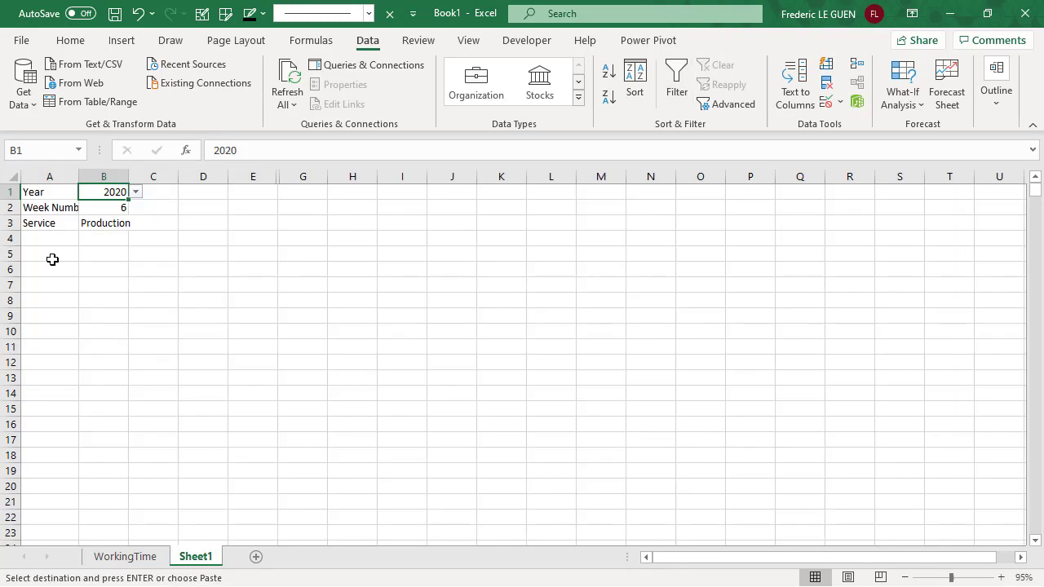
click(51, 304)
key(ctrl+v)
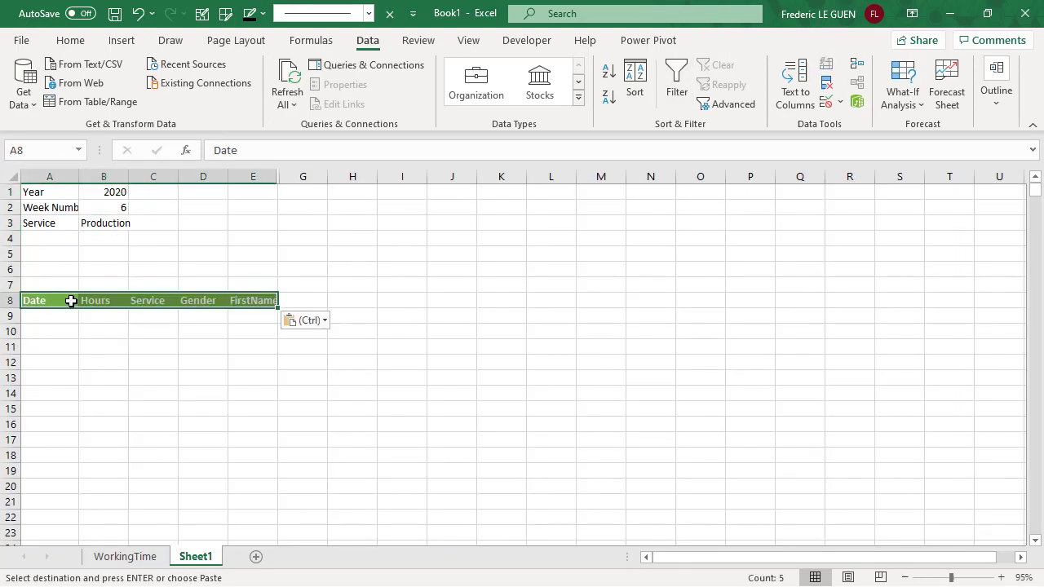
Step: Enter a FILTER formula in A9 returning WorkingTime's Date through FirstName columns where Year equals Sheet1!B1
click(60, 317)
text(=FIL)
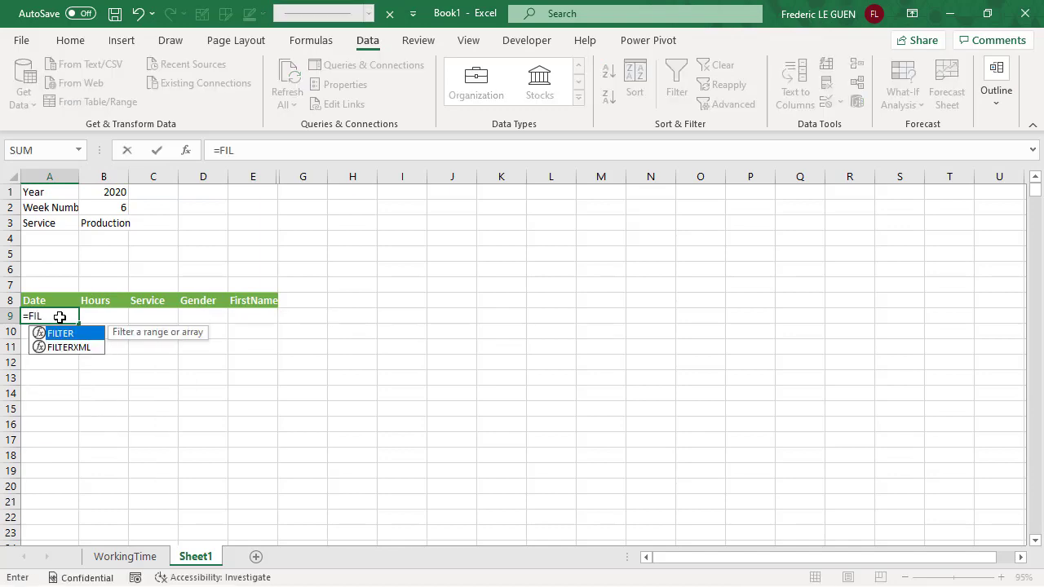
key(Tab)
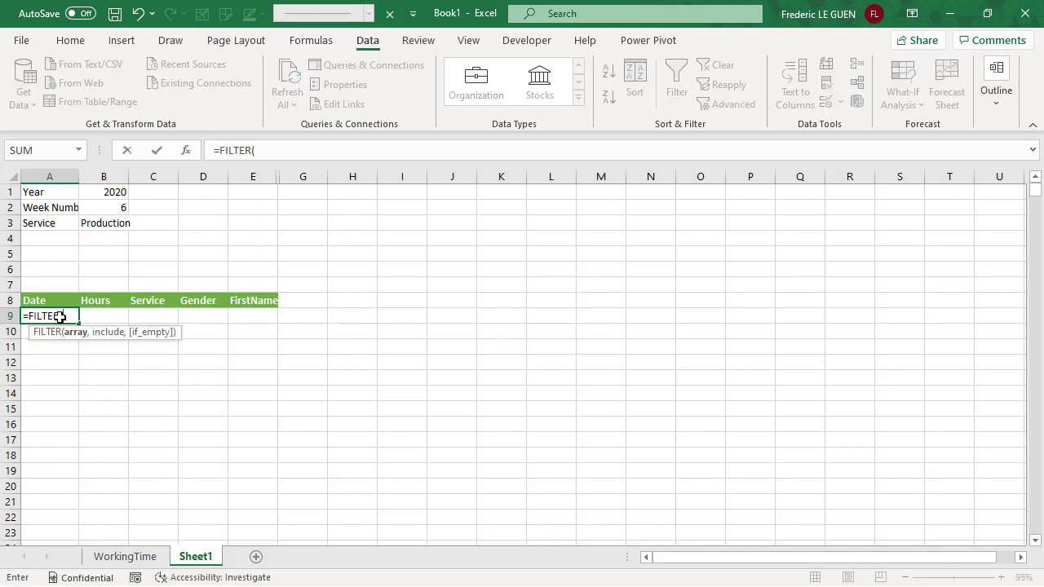
click(120, 556)
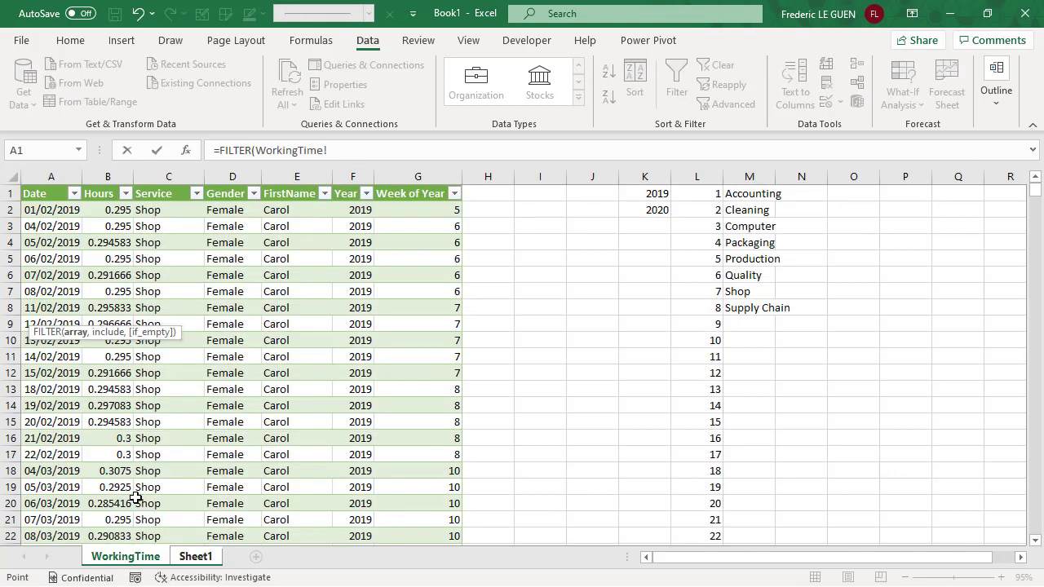
drag(53, 183, 301, 182)
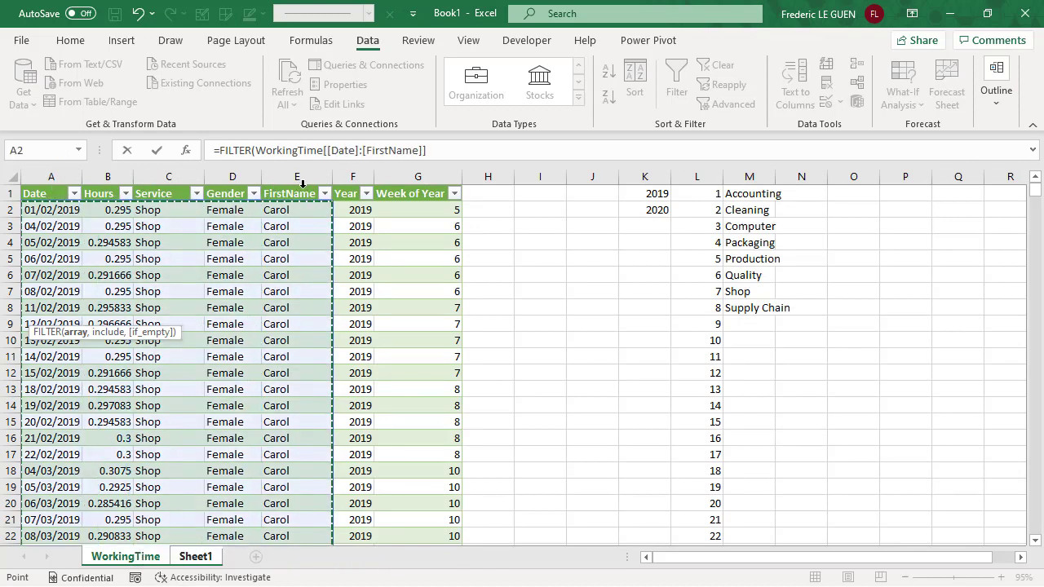
text(,)
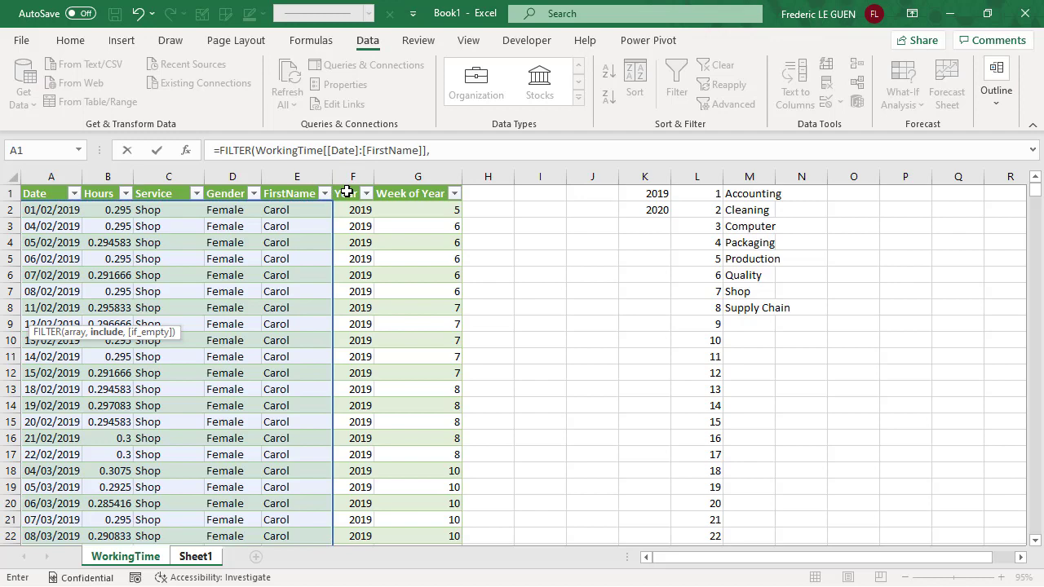
click(352, 182)
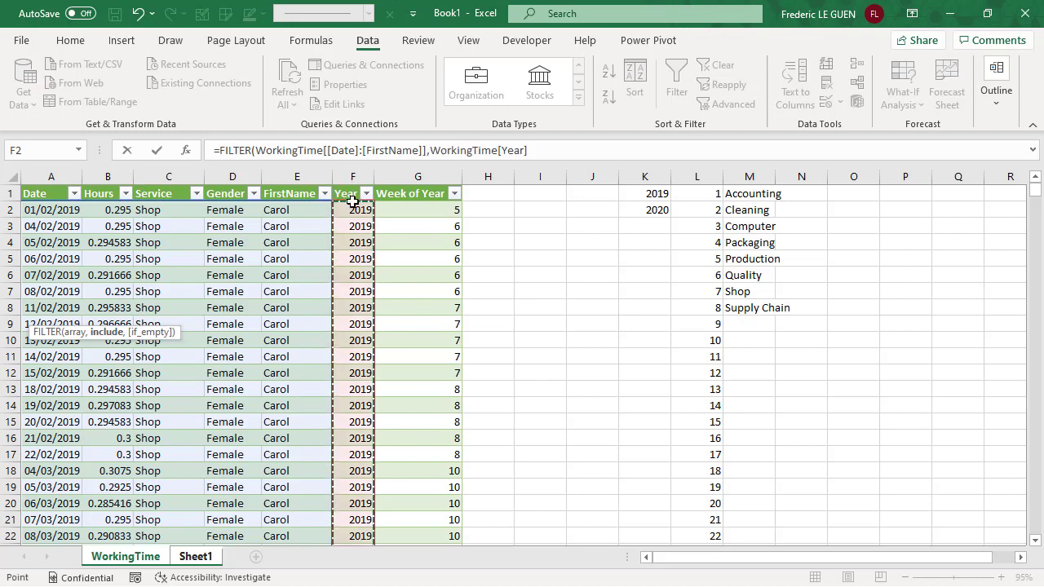
text(=)
click(196, 556)
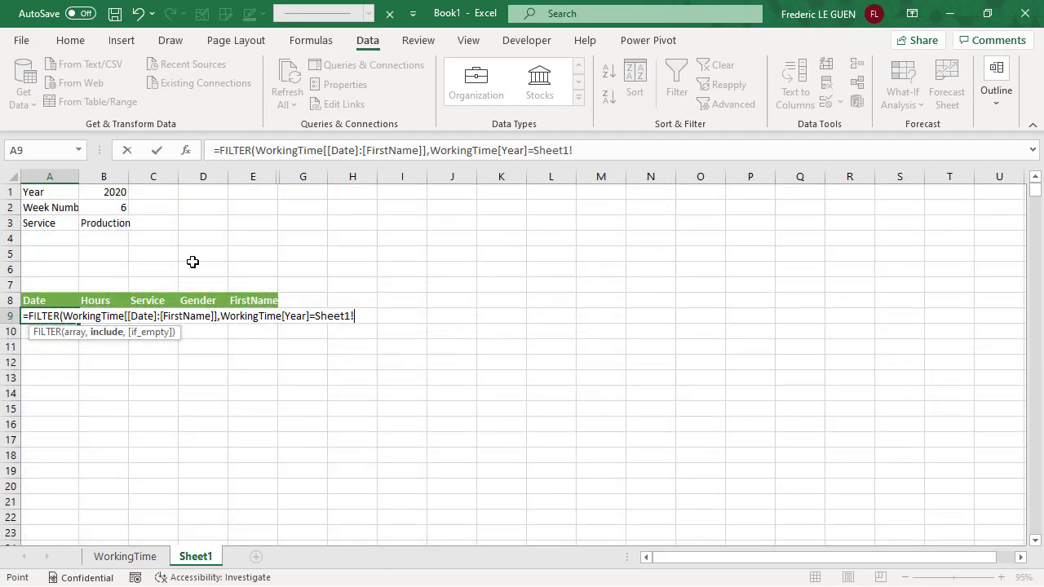
click(106, 191)
key(Return)
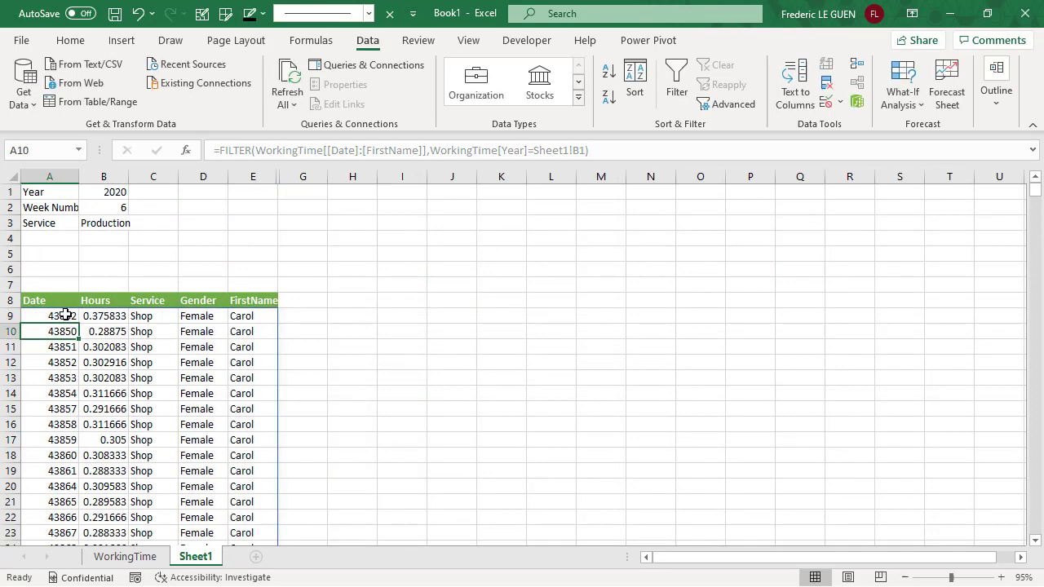
Step: Format all the filtered values in the Date column, from A9 down, as Short Date
click(65, 315)
key(ctrl+shift+Down)
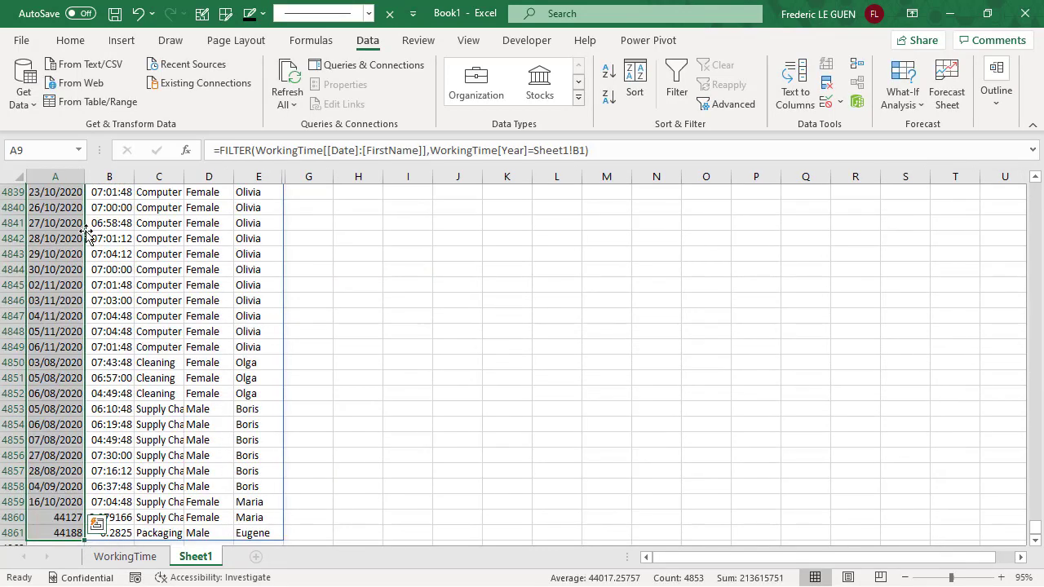
click(72, 40)
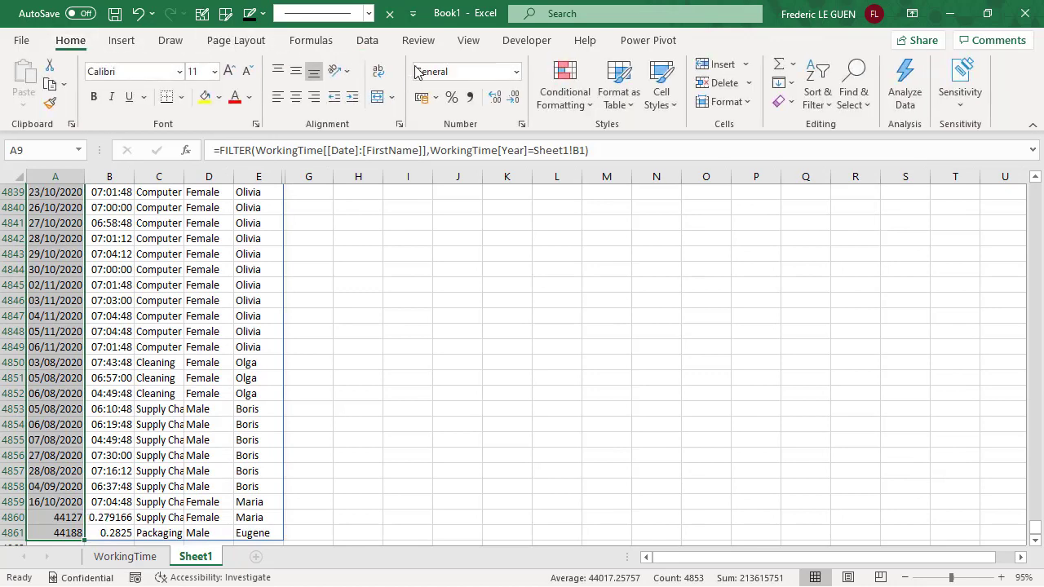
click(514, 75)
click(443, 252)
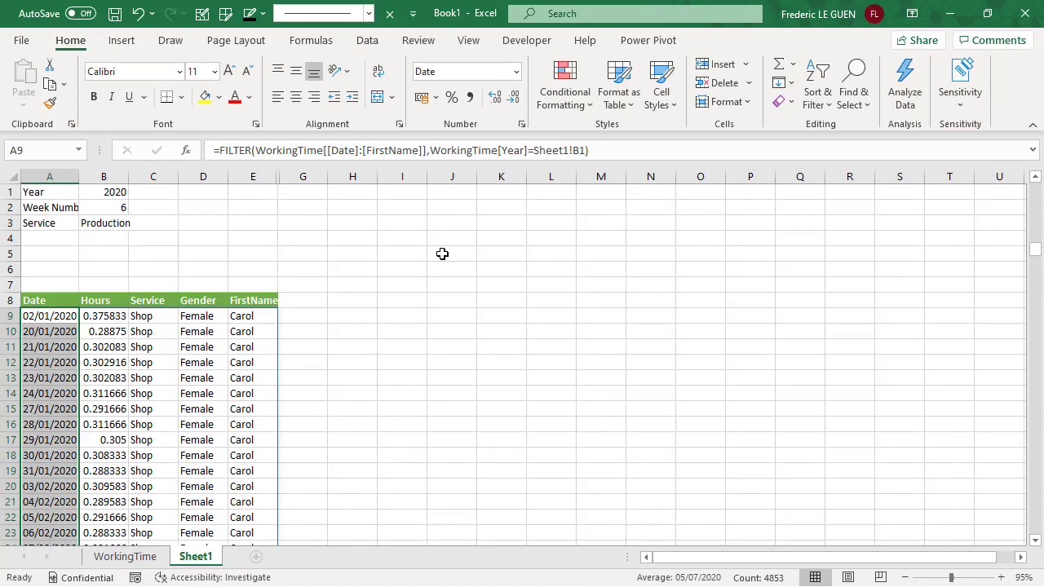
Step: Format all the filtered values in the Hours column, from B9 down, as Time
click(110, 318)
key(ctrl+shift+Down)
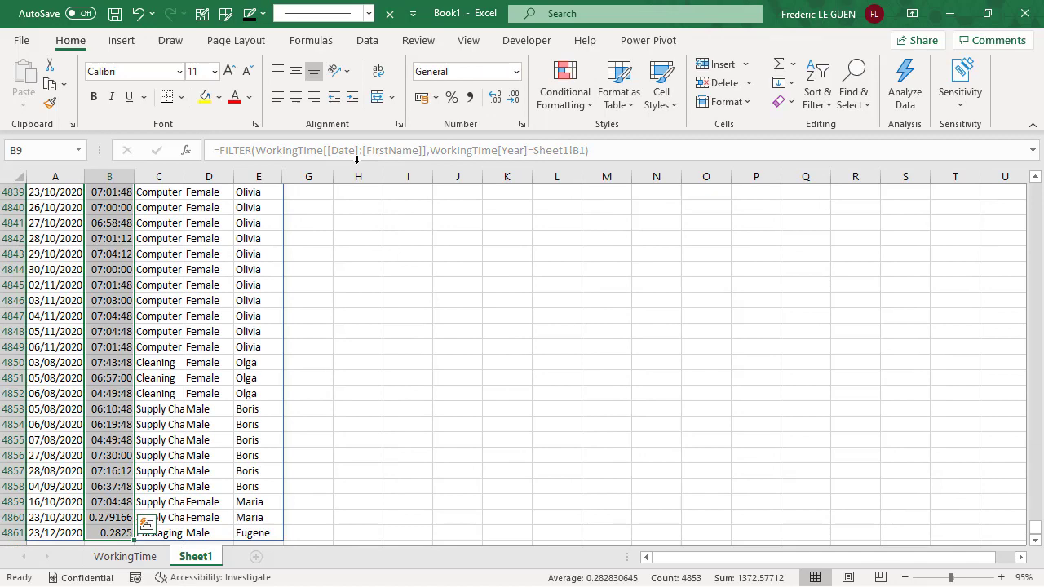
click(514, 75)
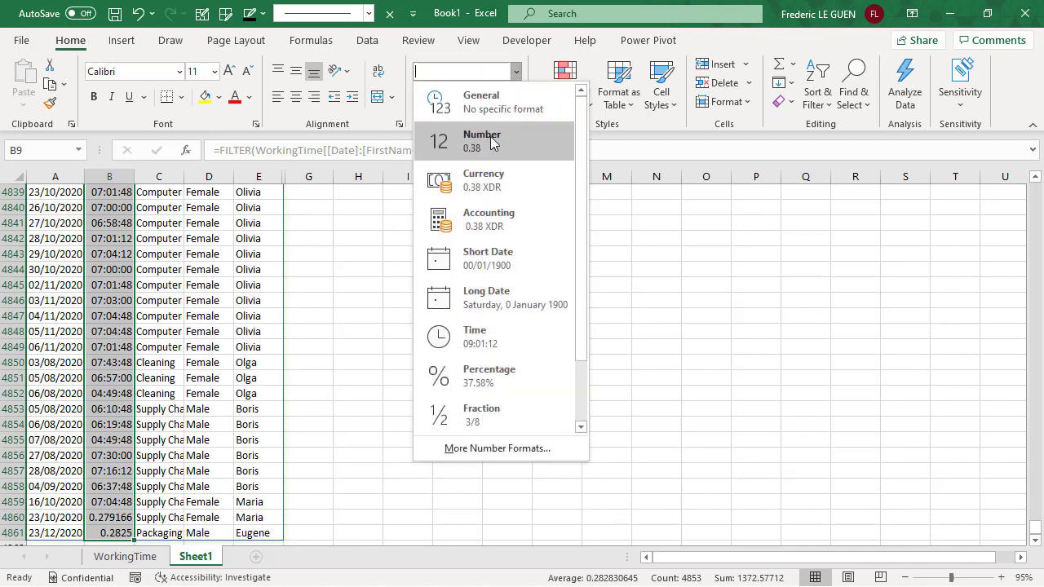
click(480, 350)
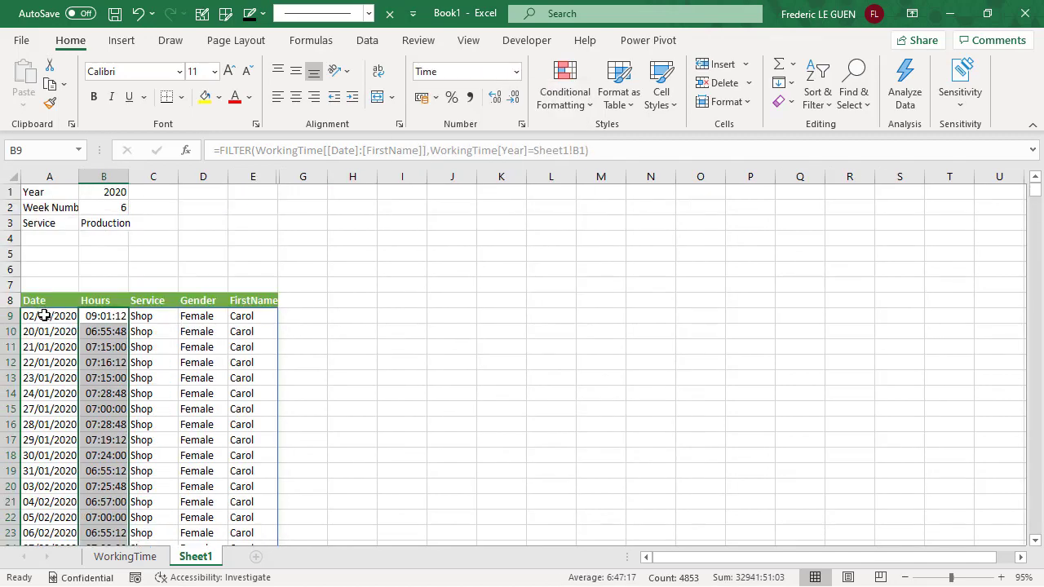
Step: Enclose the year condition in A9's FILTER formula in parentheses and add a multiplication operator after it
click(49, 318)
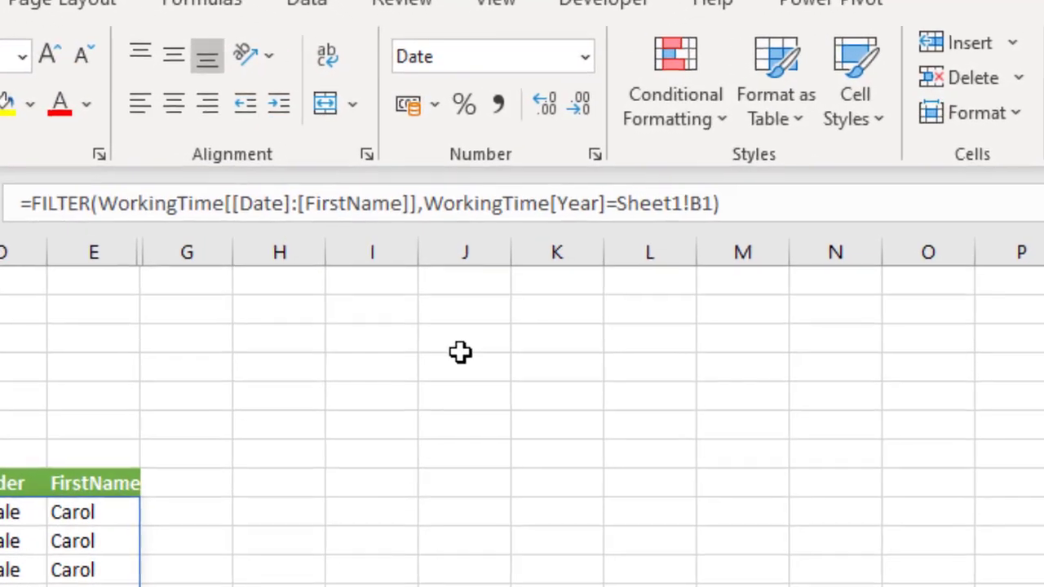
click(431, 204)
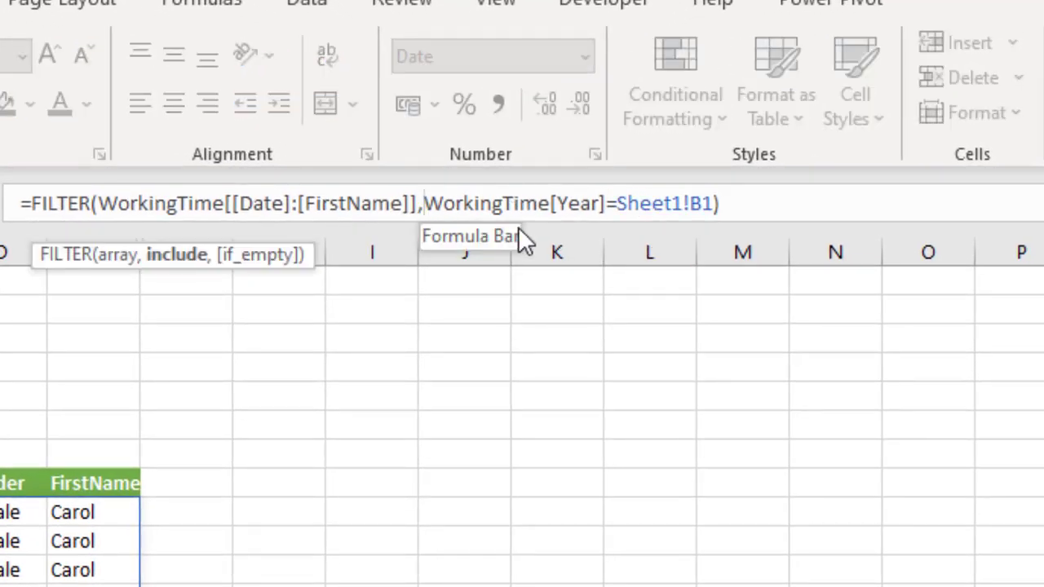
text(()
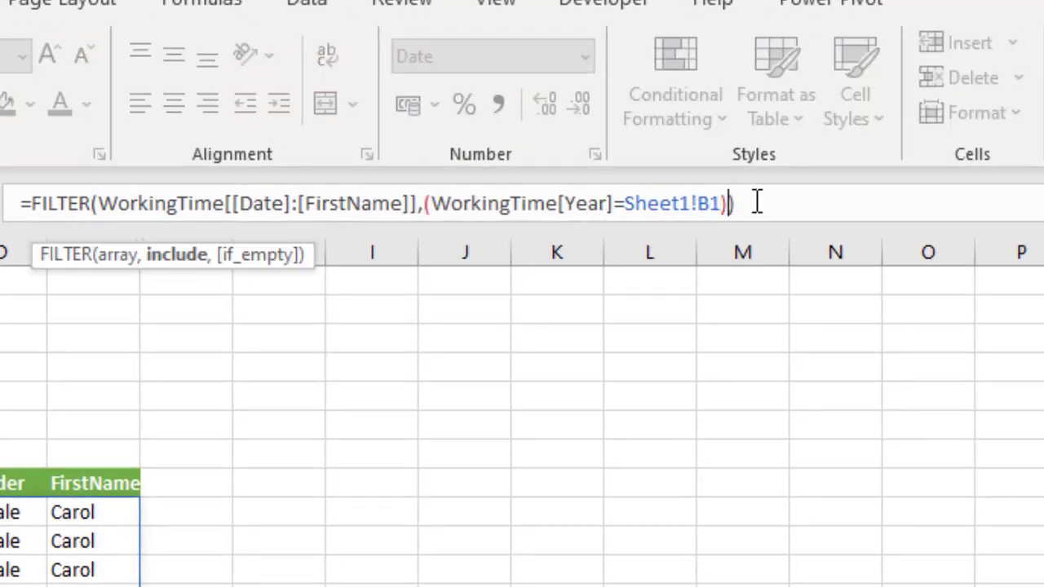
click(731, 203)
text(*)
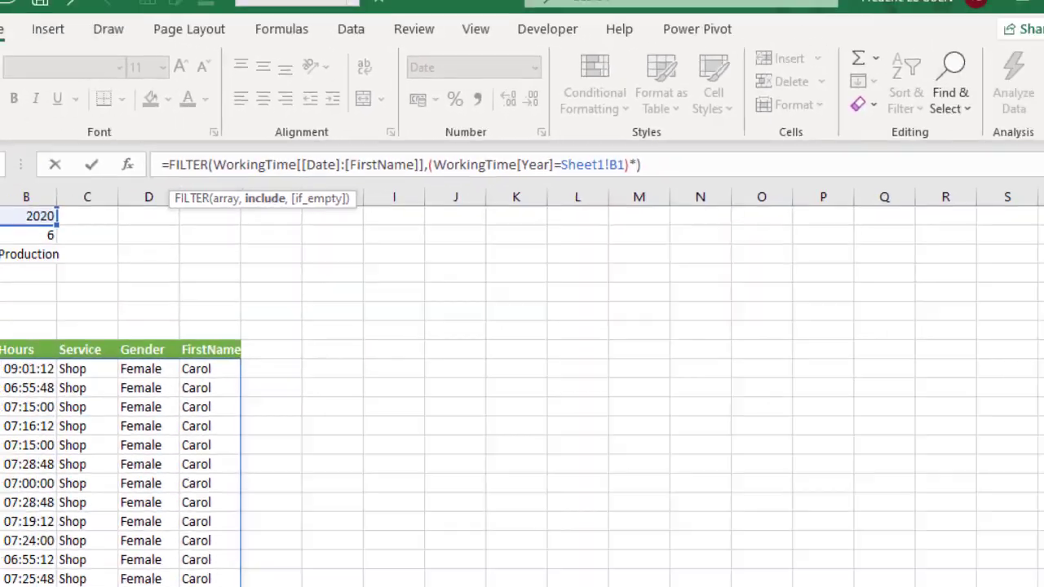
Step: Add the parenthesised week condition (WorkingTime[Week of Year]=Sheet1!B2) to the FILTER formula
click(135, 556)
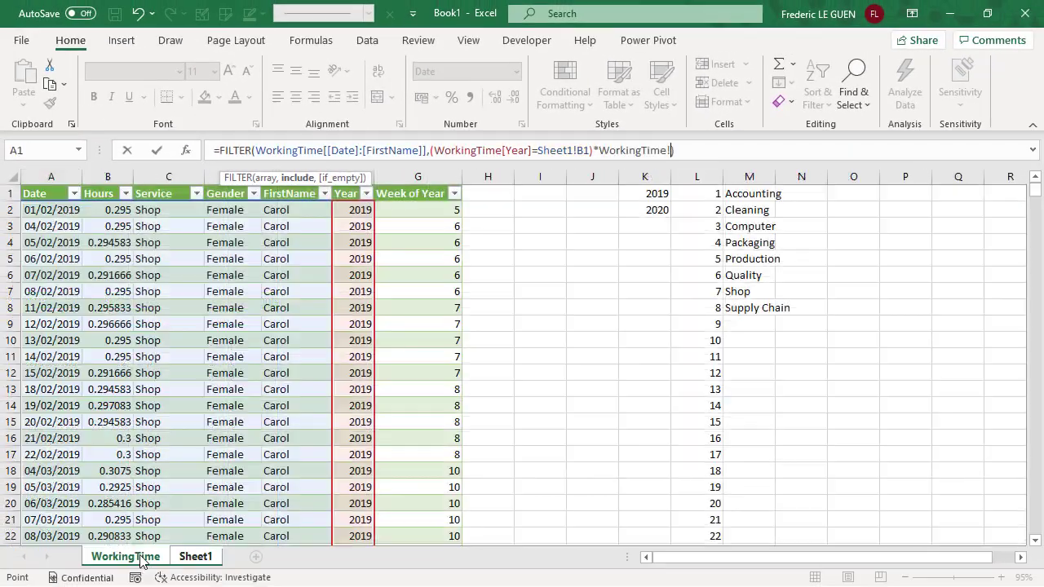
click(421, 185)
text(=)
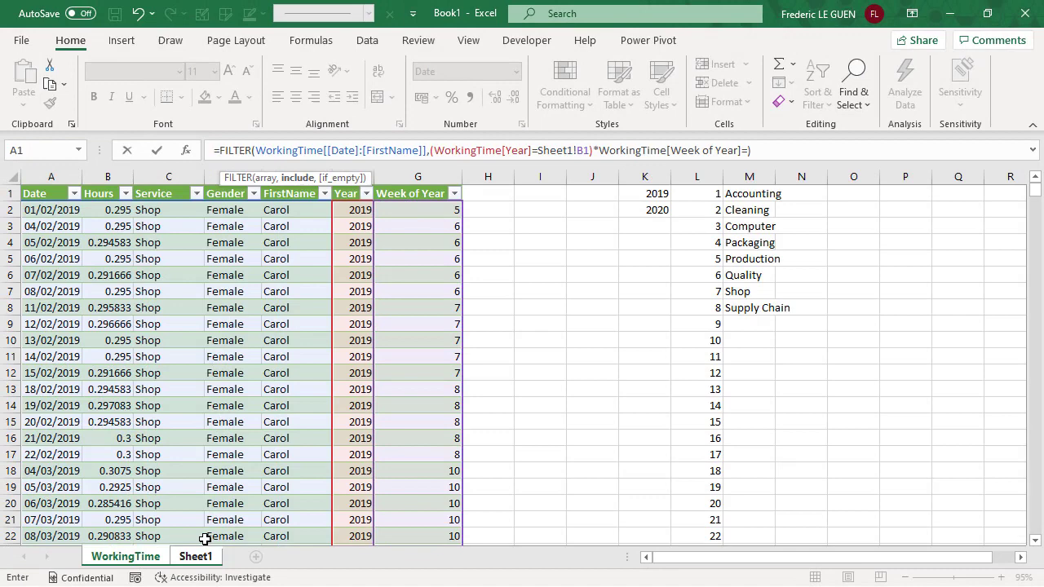
click(204, 556)
click(122, 210)
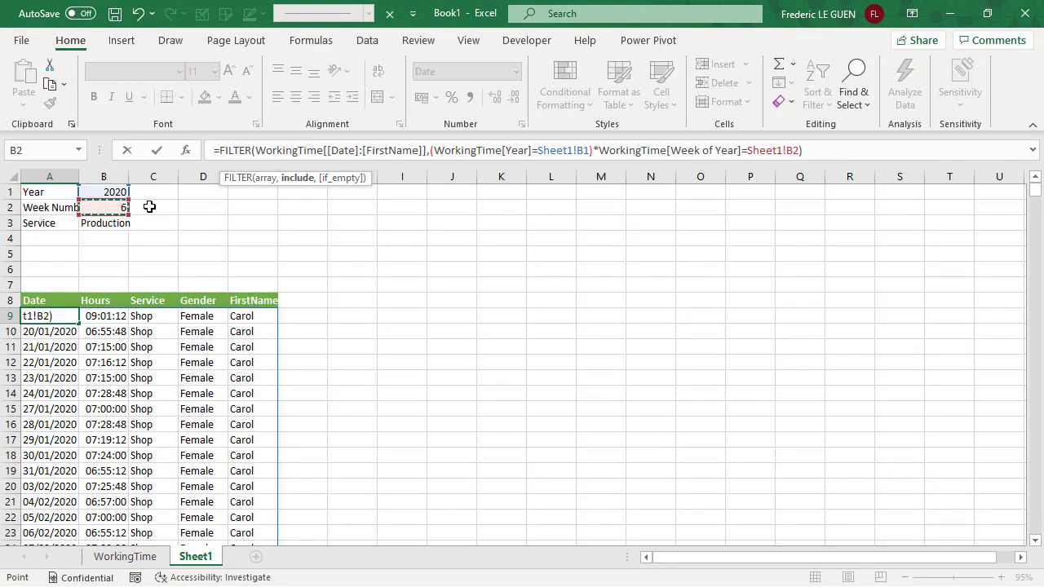
text())
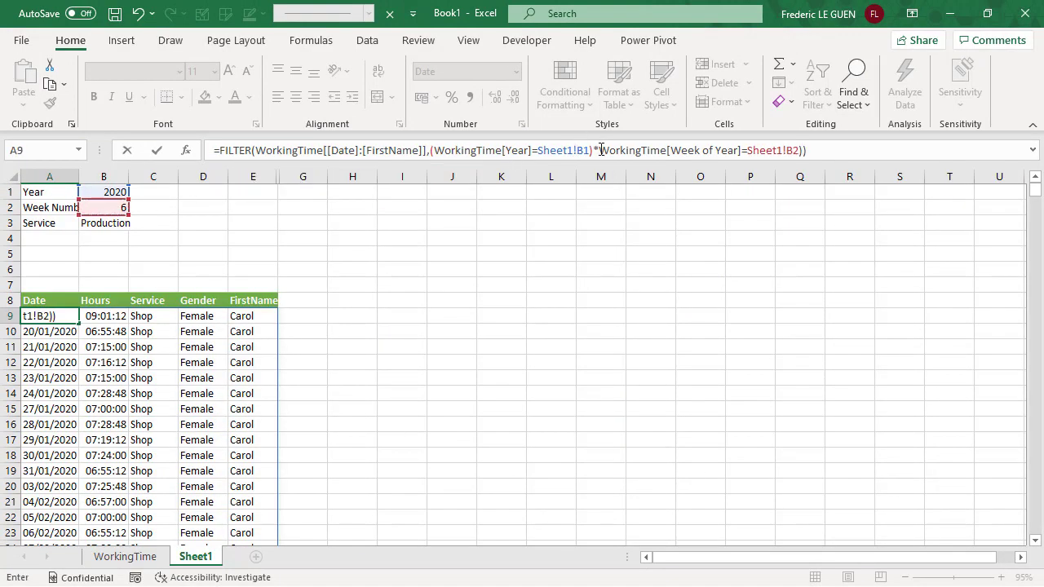
click(600, 150)
text(()
Step: Multiply in a third condition, (WorkingTime[Service]=Sheet1!B3), and complete the FILTER formula
click(816, 150)
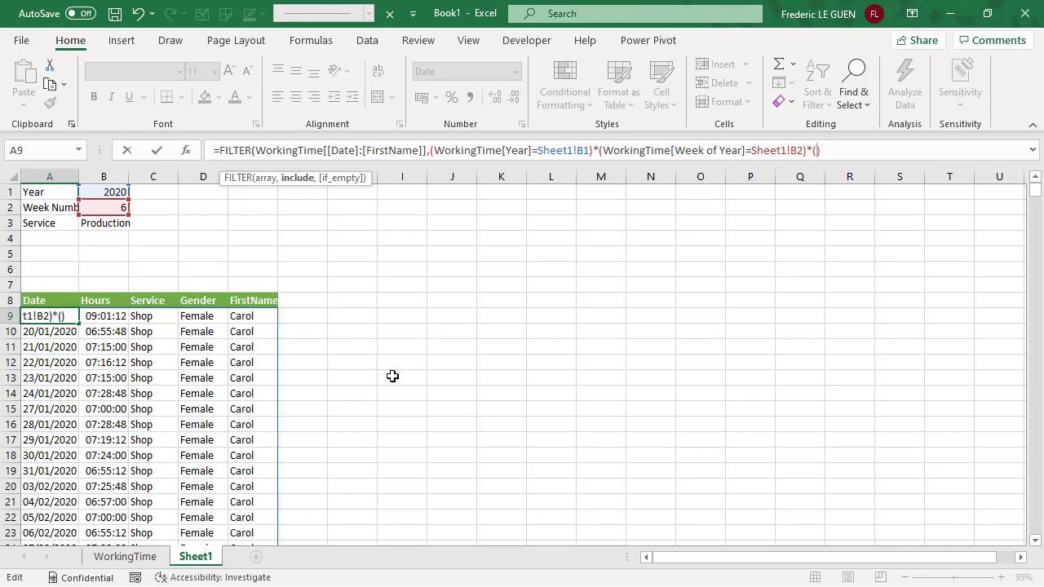
click(124, 556)
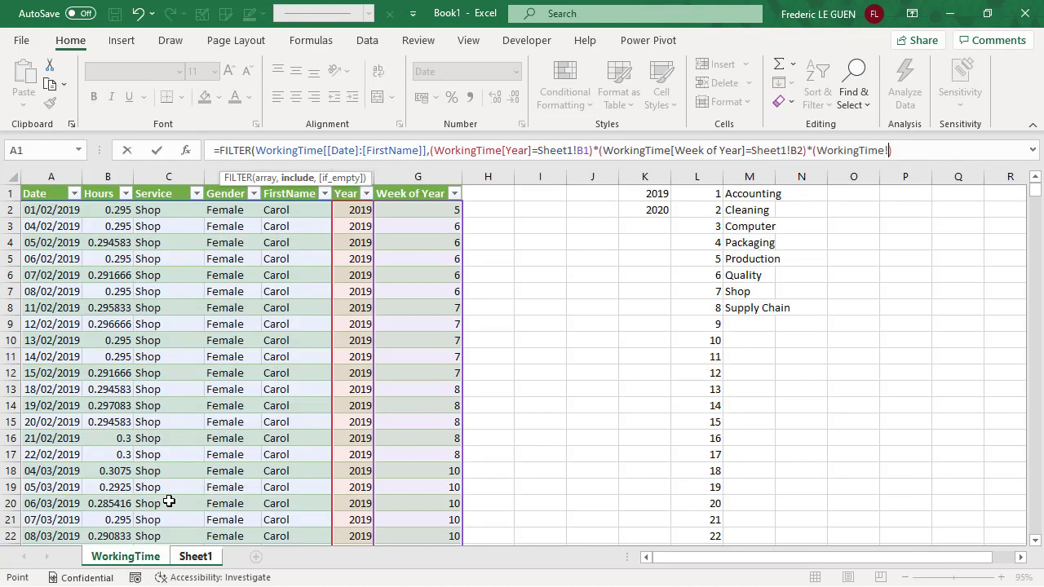
click(158, 183)
text(=)
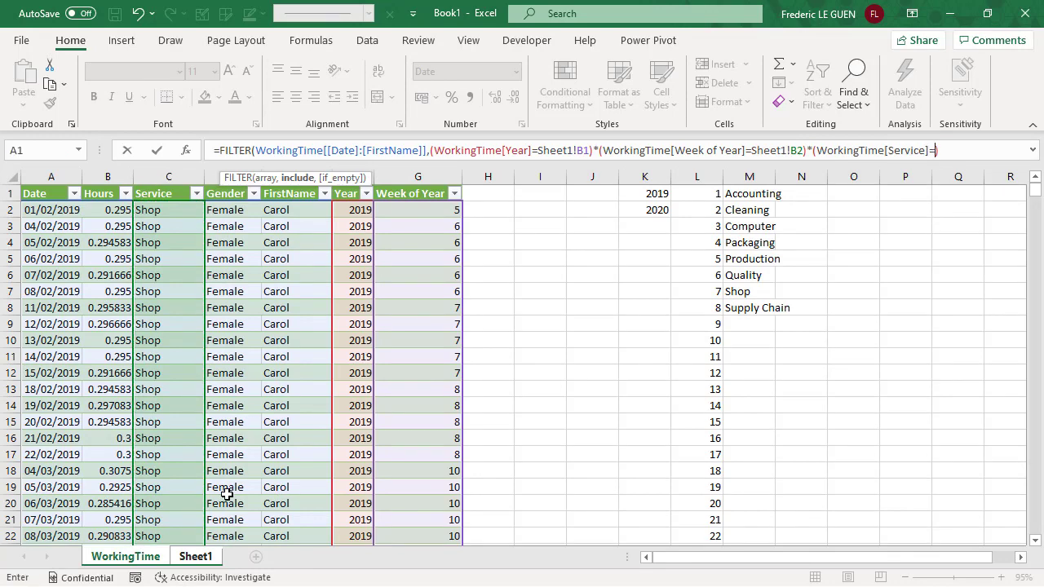
click(195, 556)
click(112, 223)
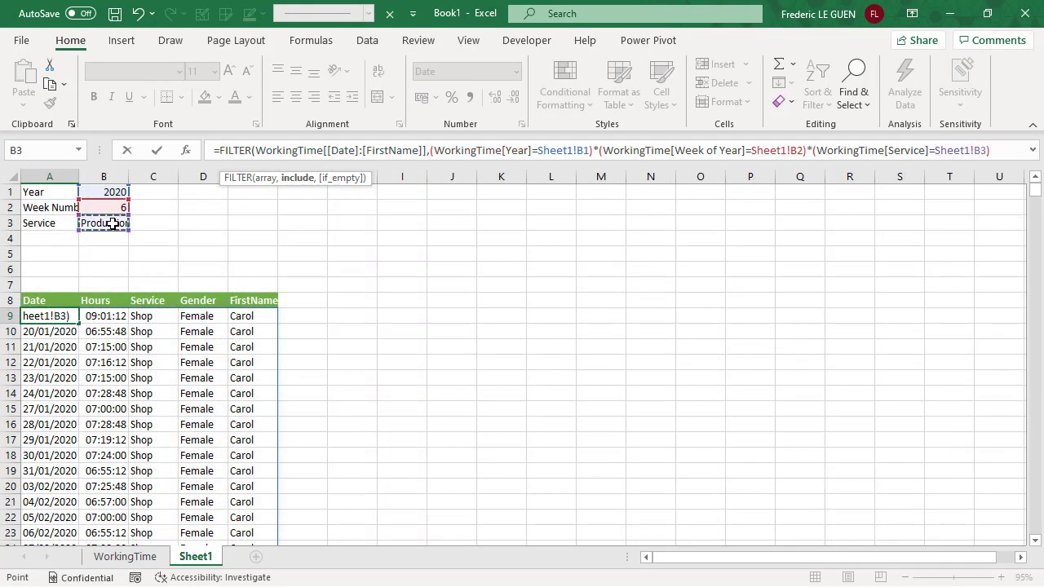
key(Return)
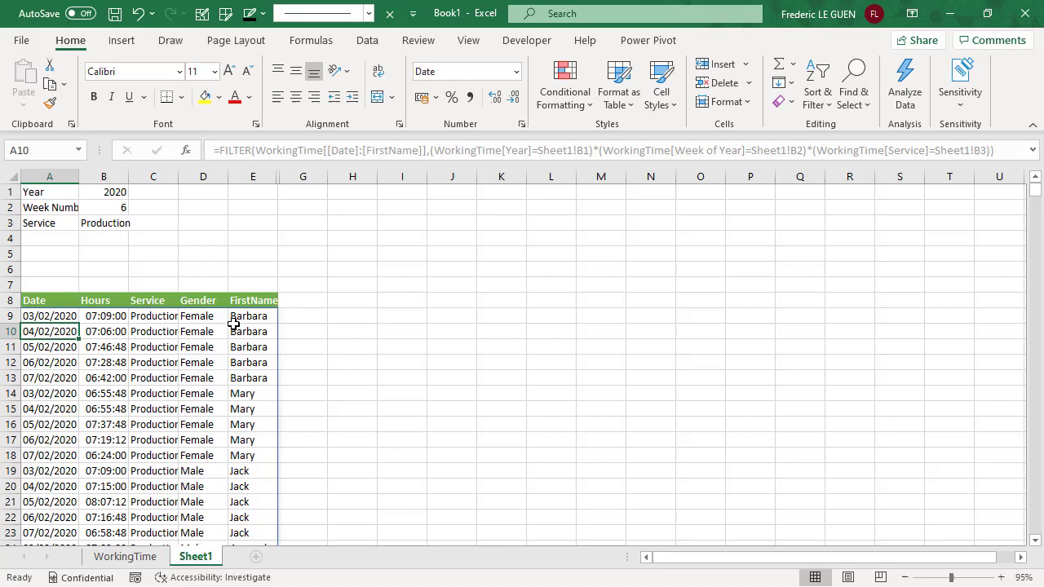
Step: Auto-fit the widths of columns A to E on Sheet1 to their contents
scroll(233, 326, down, 9)
scroll(233, 330, up, 9)
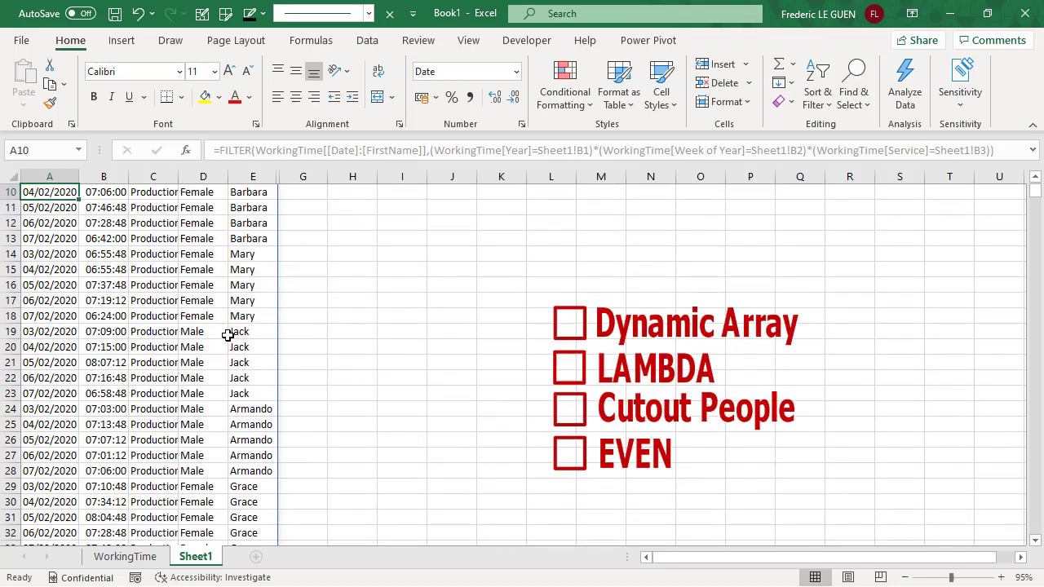
drag(49, 176, 256, 175)
double_click(229, 177)
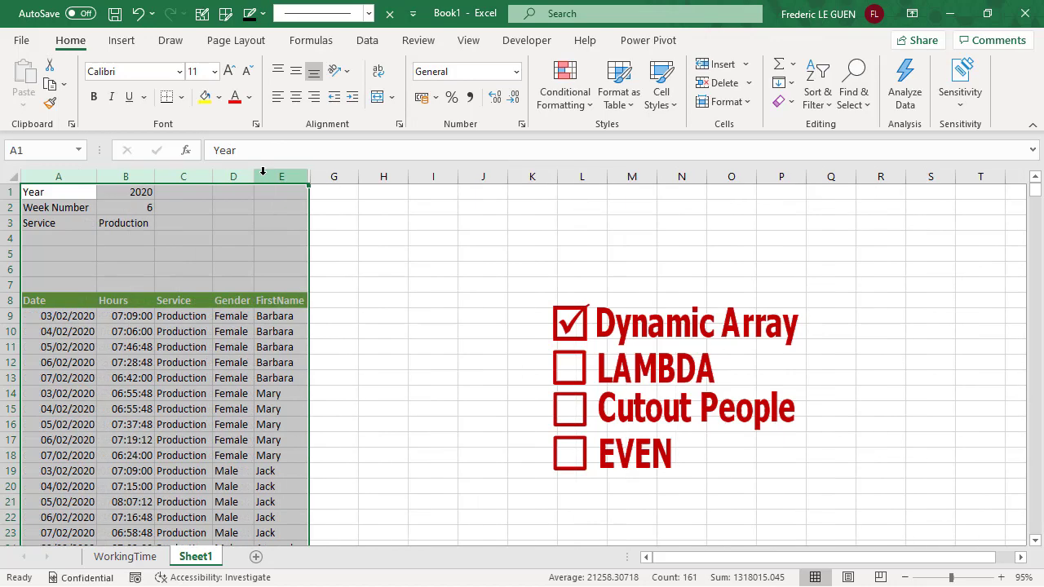
Step: Choose 7 as the week number and Packaging as the service from the drop-down lists
key(Down)
key(Right)
click(161, 207)
click(146, 236)
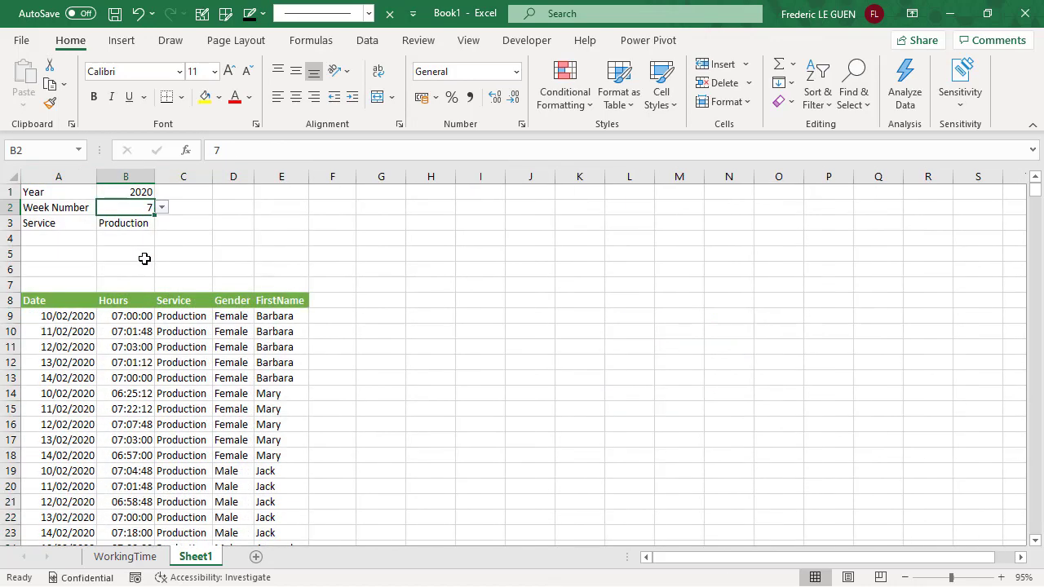
click(148, 222)
click(161, 222)
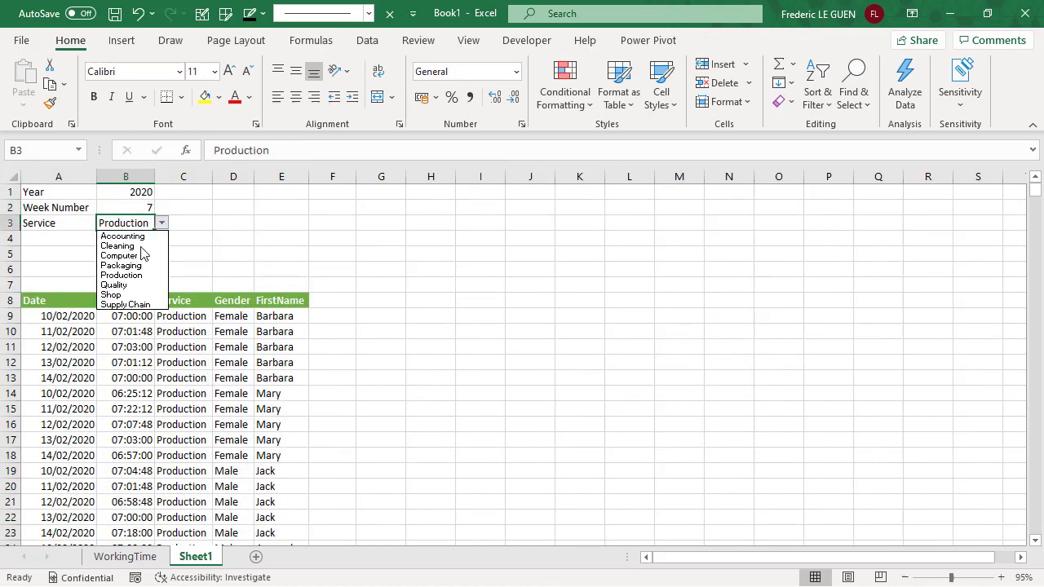
click(130, 266)
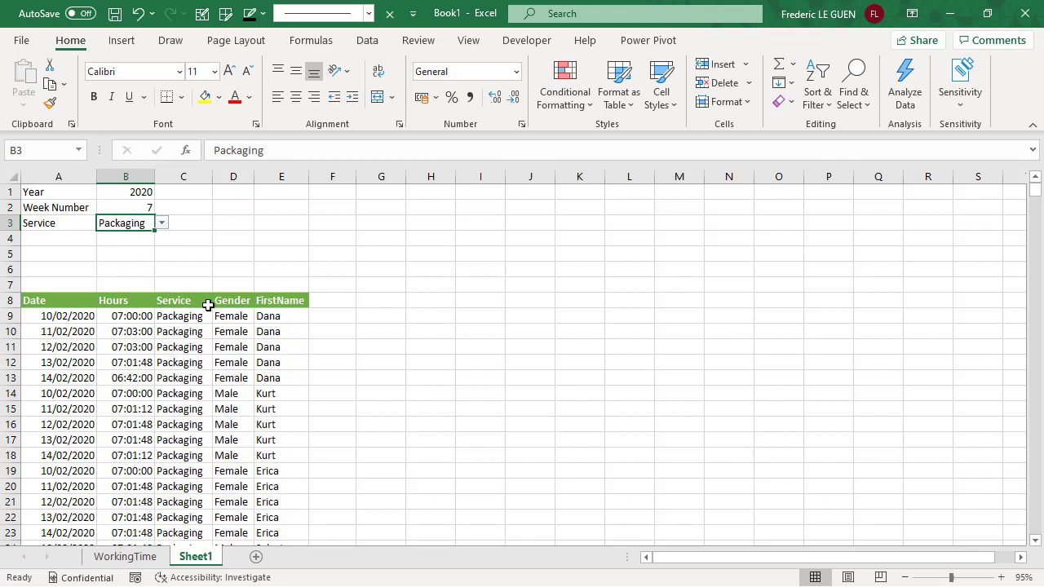
Step: Start a SUMIFS formula in Sheet1 cell J7 with WorkingTime[Hours] as the sum range
click(530, 284)
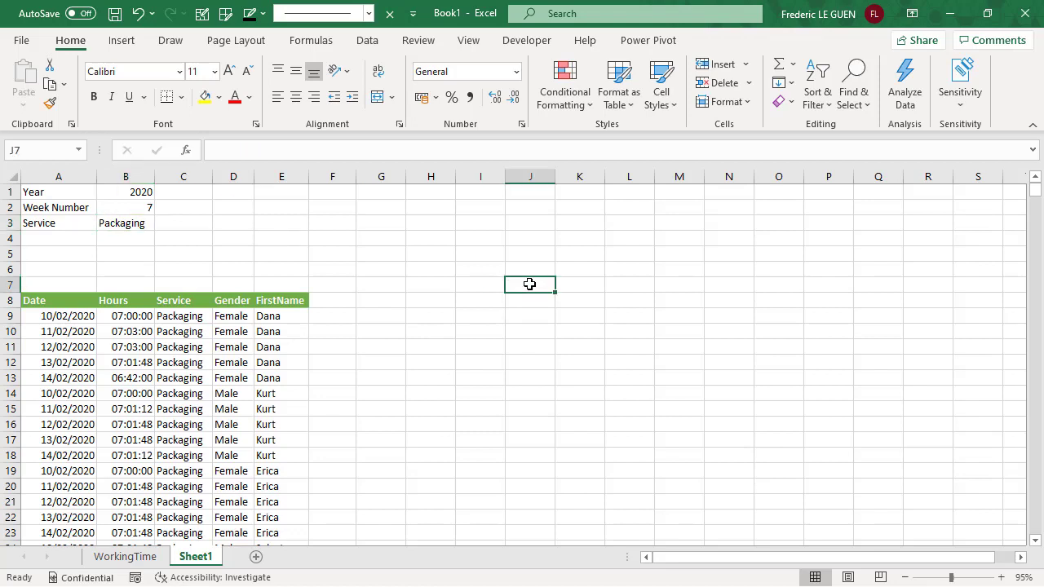
text(=SU)
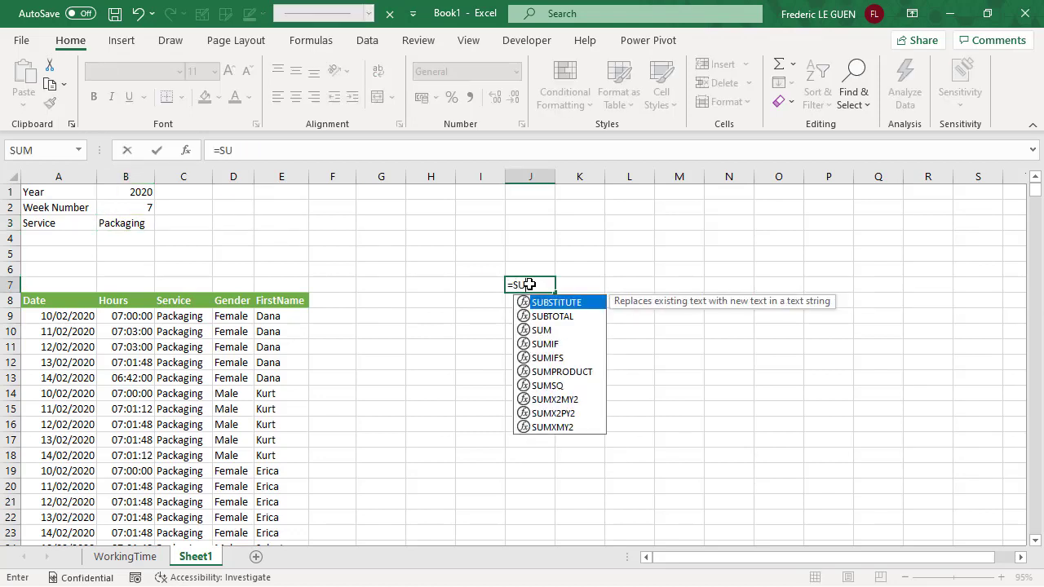
text(MIF)
key(Down)
key(Tab)
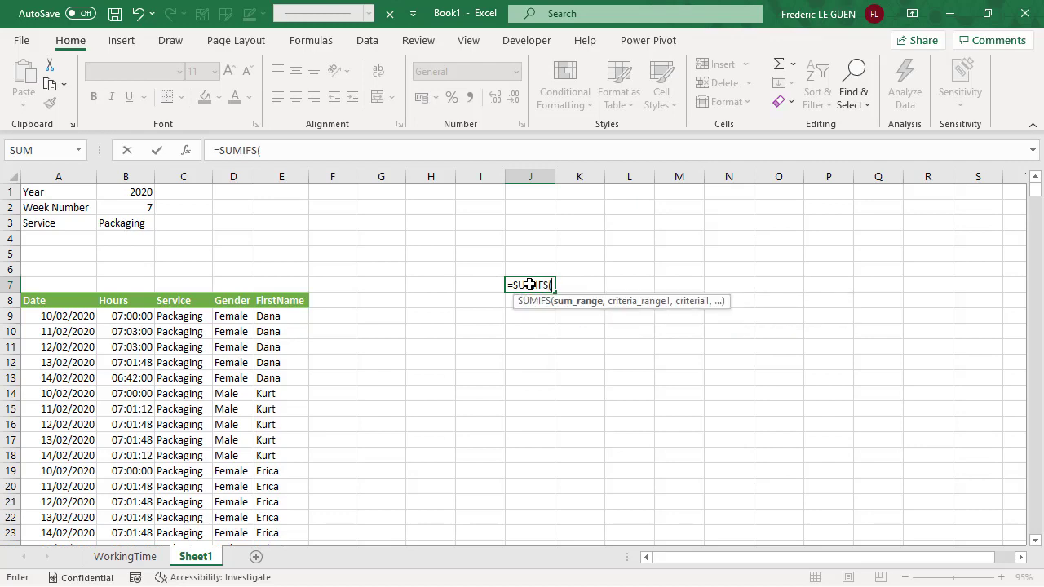
click(125, 556)
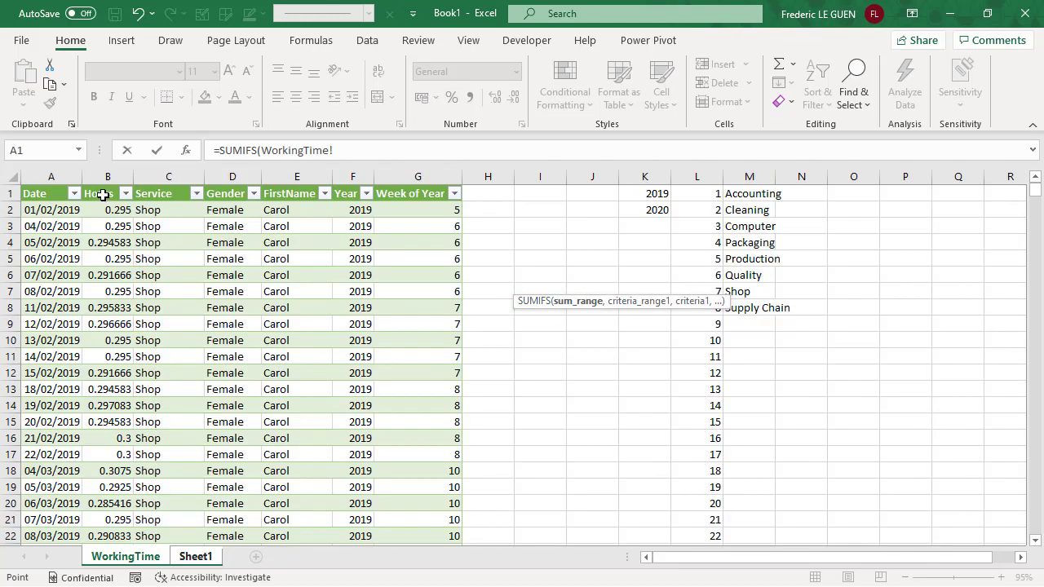
click(101, 186)
Step: Add the service criterion to the SUMIFS formula: WorkingTime[Service] matched to the absolute reference Sheet1!$B$3
text(,)
click(160, 187)
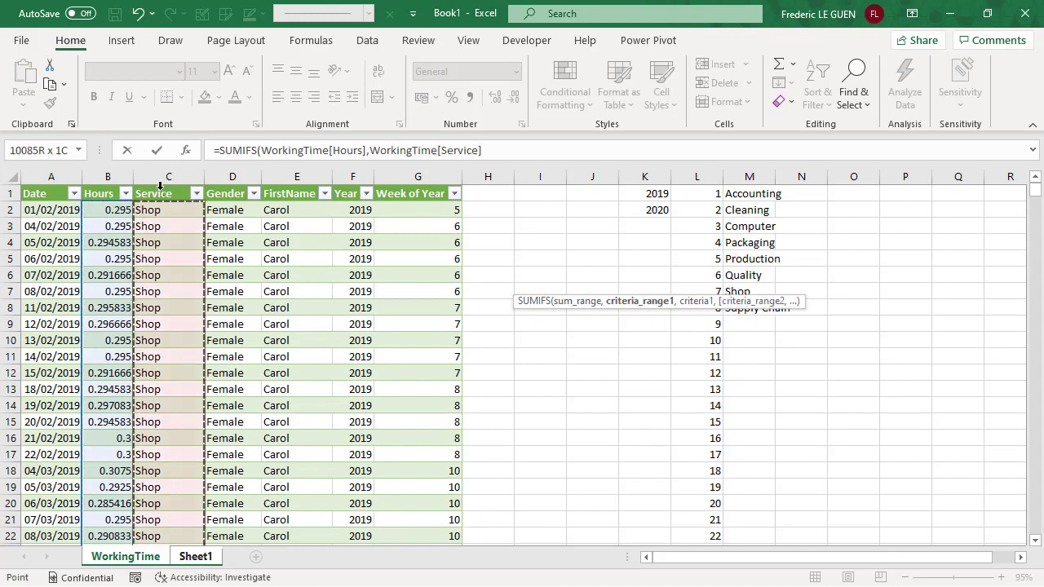
text(,)
click(195, 559)
click(118, 224)
key(F4)
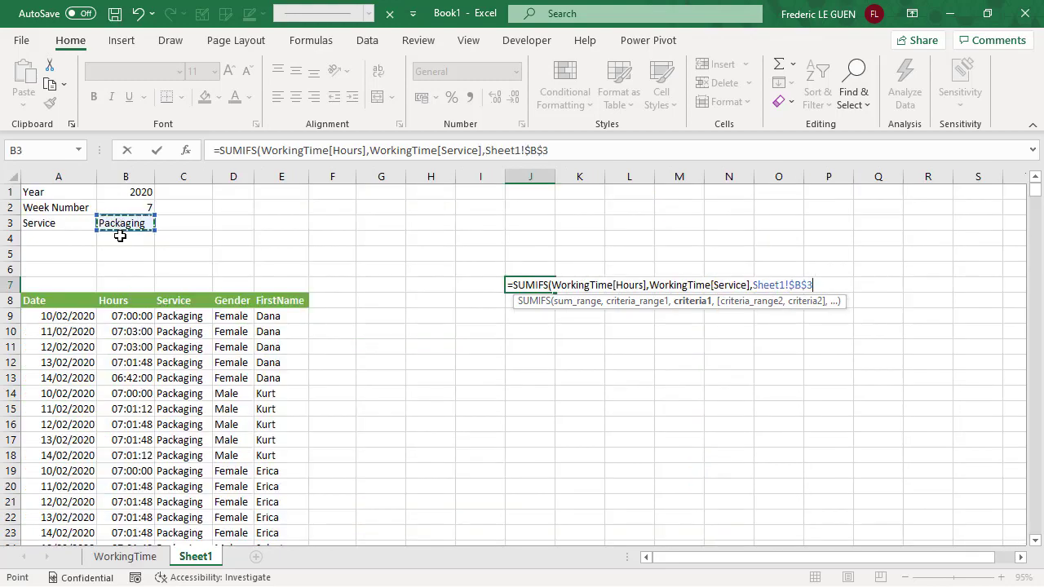
Step: Add the year criterion to the SUMIFS formula, matching WorkingTime[Year] to Sheet1!B1
text(,)
click(162, 557)
click(342, 190)
text(,WorkingTime[Year)
click(195, 556)
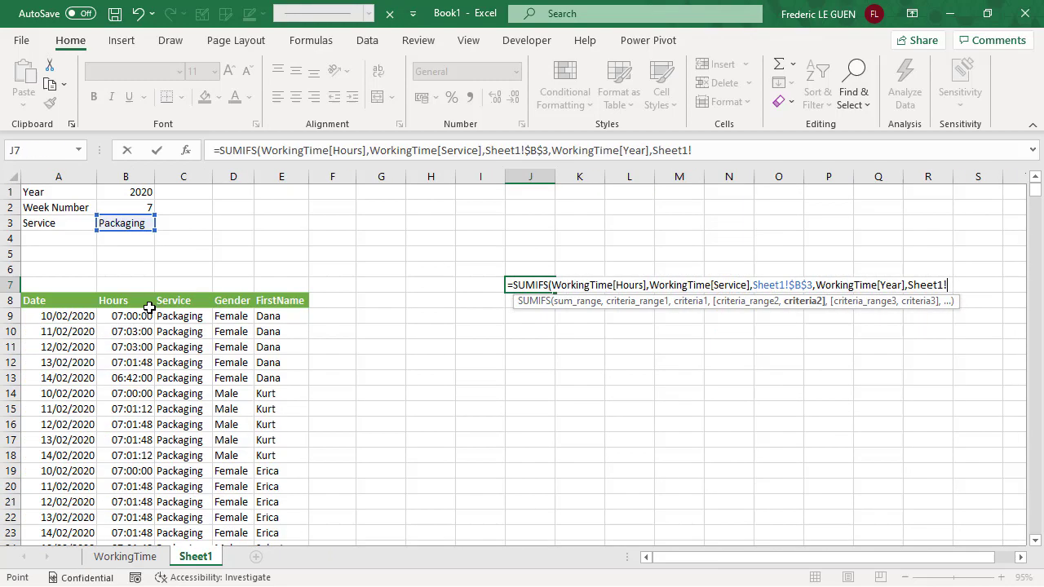
click(133, 192)
Step: Add the week criterion to the SUMIFS formula, matching WorkingTime[Week of Year] to Sheet1!B2
text(,)
click(124, 556)
click(412, 186)
text(,)
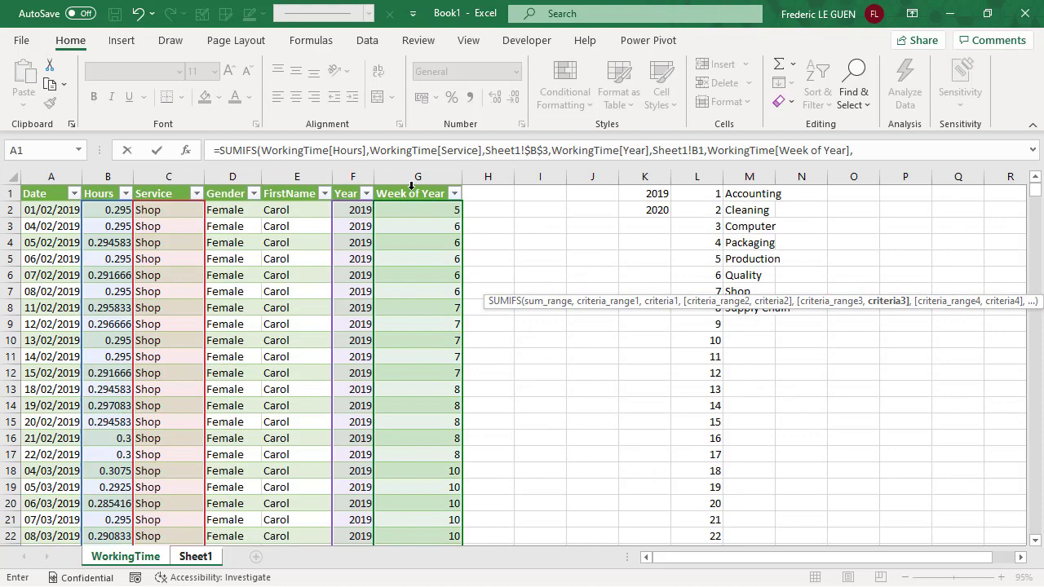
click(195, 556)
click(133, 205)
Step: Add WorkingTime[Gender] with the criterion "Female" and complete the SUMIFS formula
text(,)
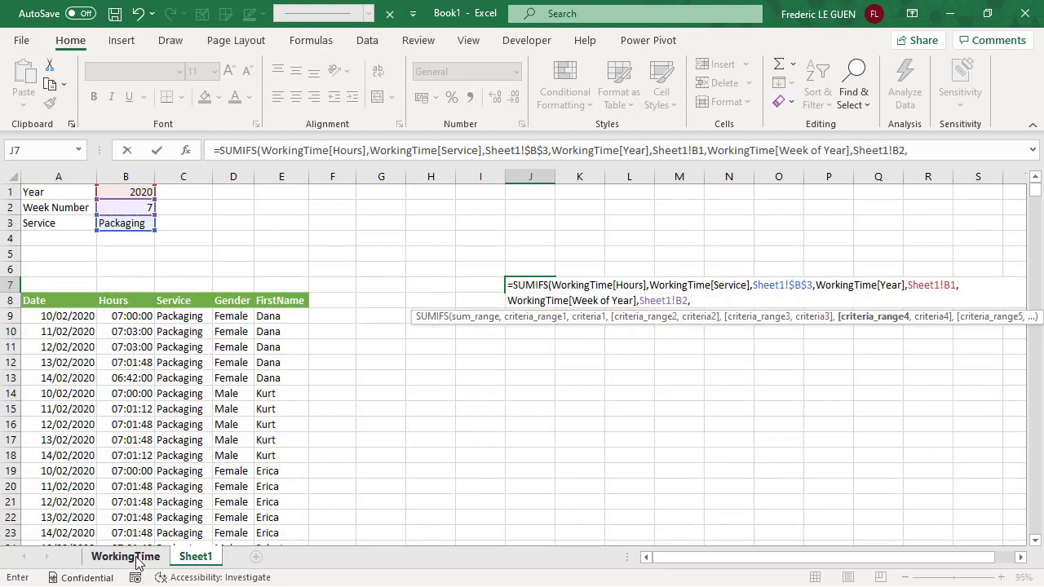
click(126, 556)
click(227, 186)
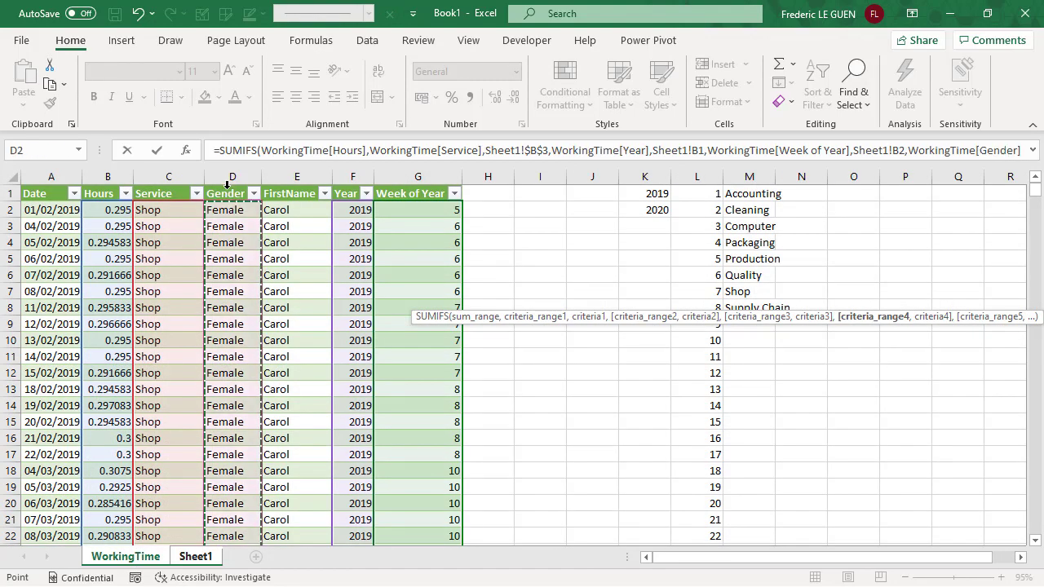
text(,)
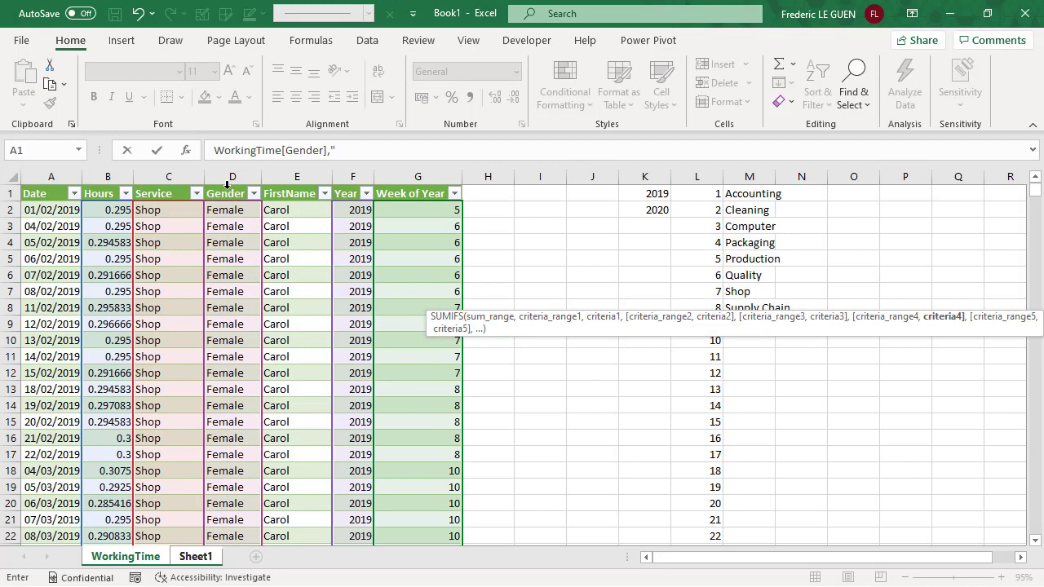
text("Female"))
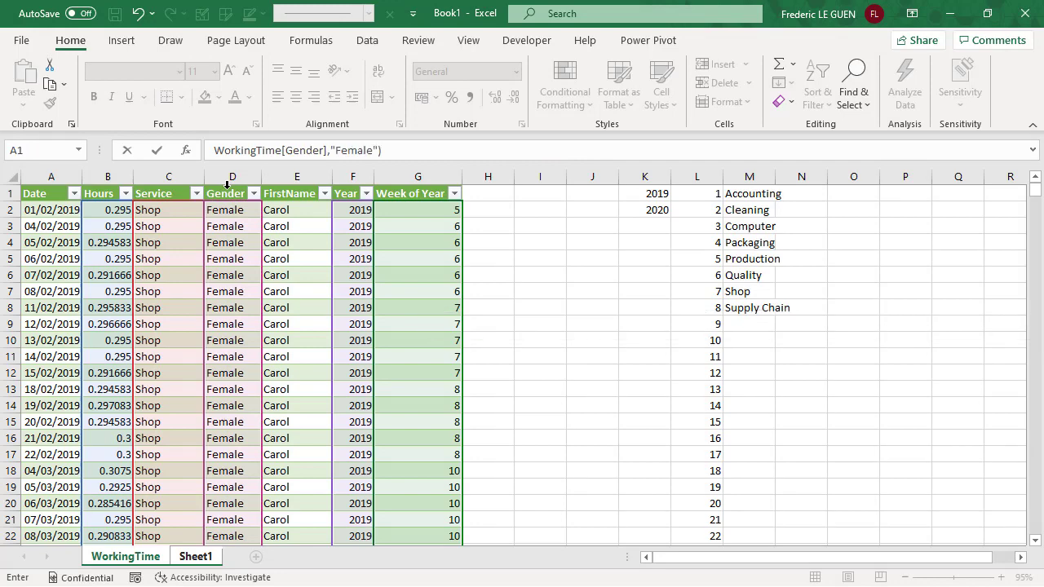
key(Return)
Step: Expand the formula display for J7 and make the year and week references absolute as $B$1 and $B$2
click(535, 283)
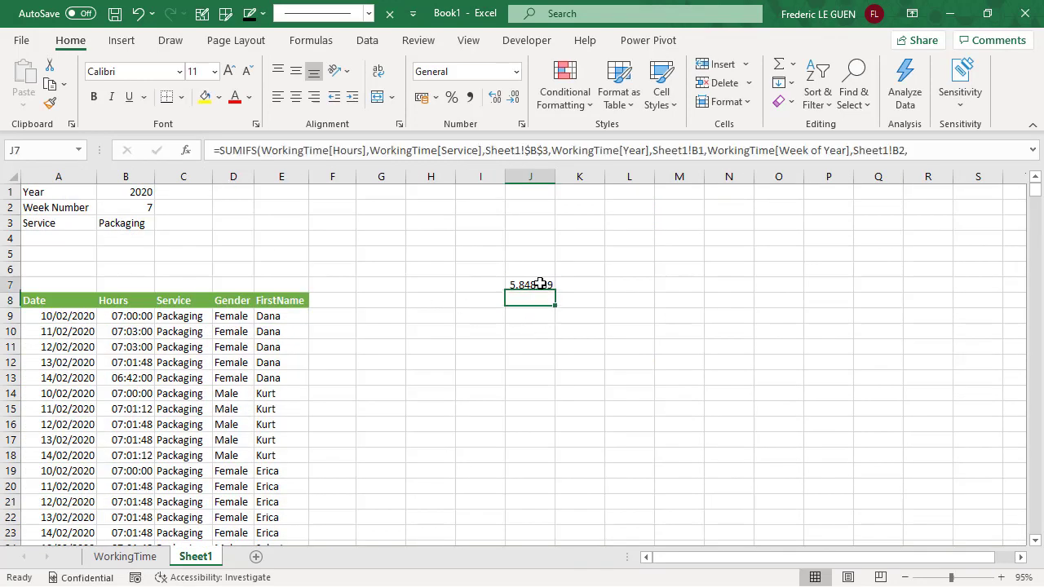
click(1033, 151)
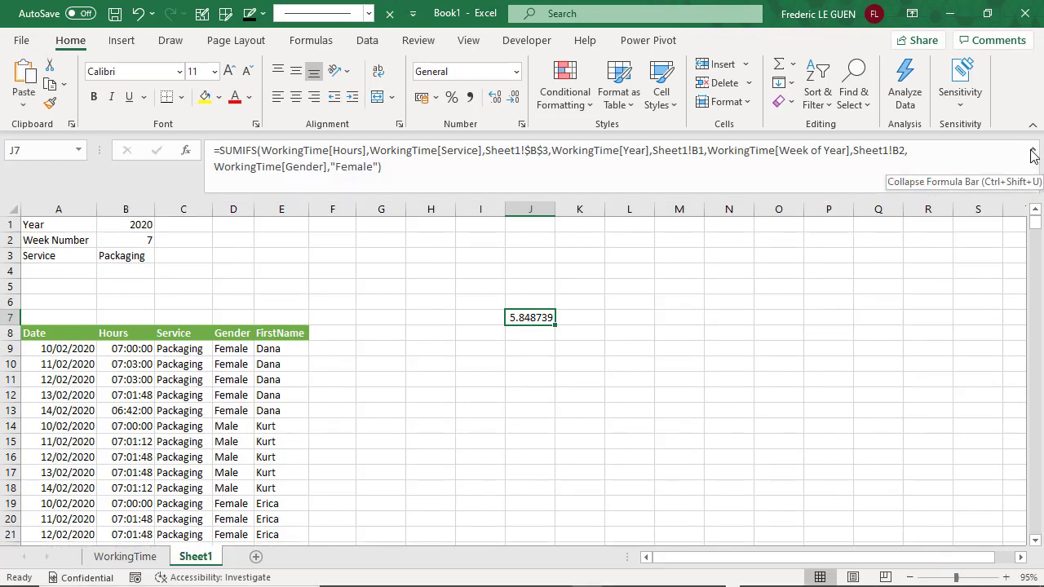
click(697, 154)
key(F4)
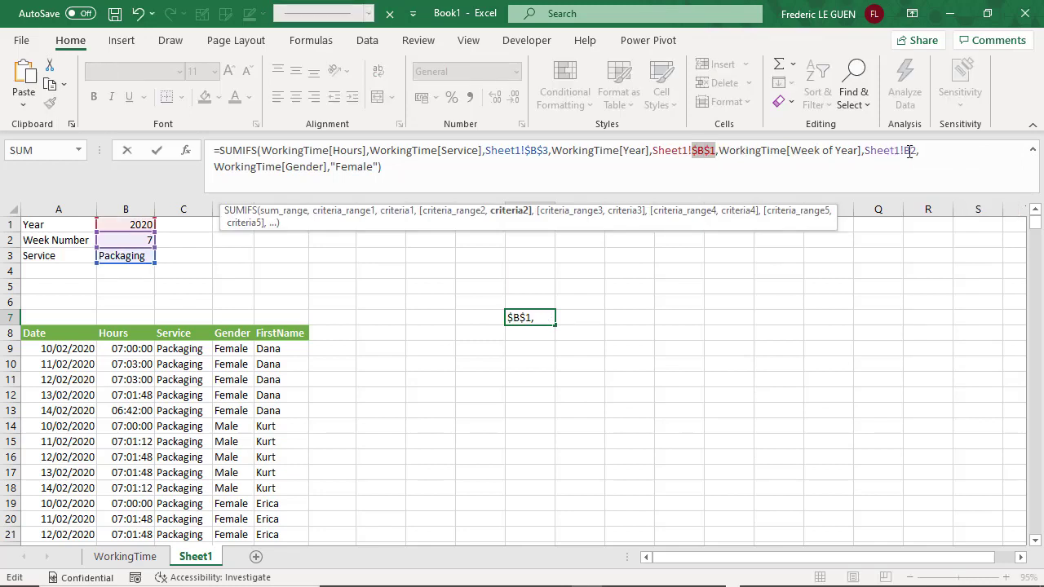
click(909, 153)
key(F4)
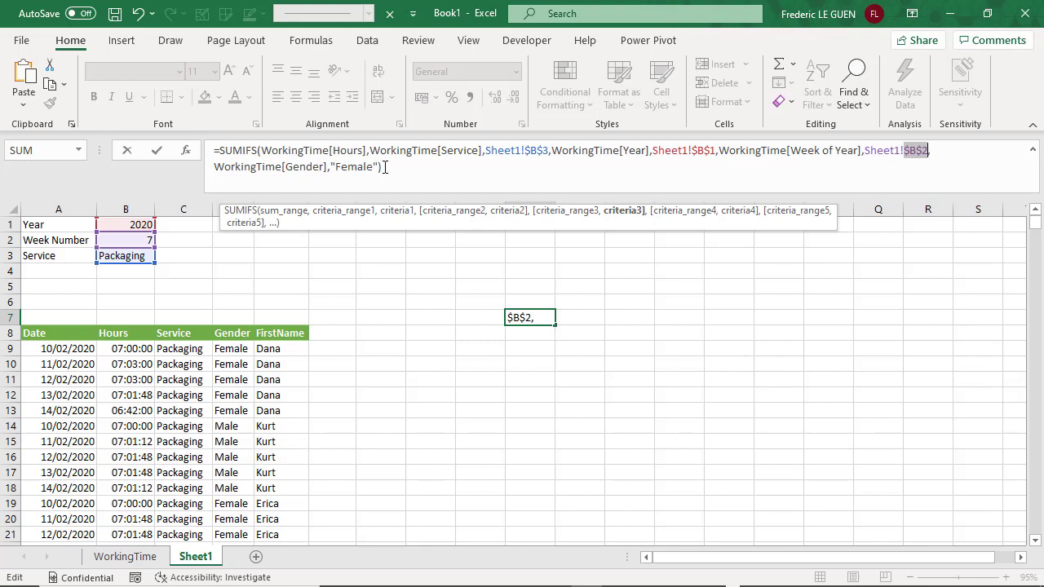
Step: Copy the entire edited SUMIFS formula text and leave cell J7 without saving the edit
drag(385, 167, 220, 150)
key(ctrl+c)
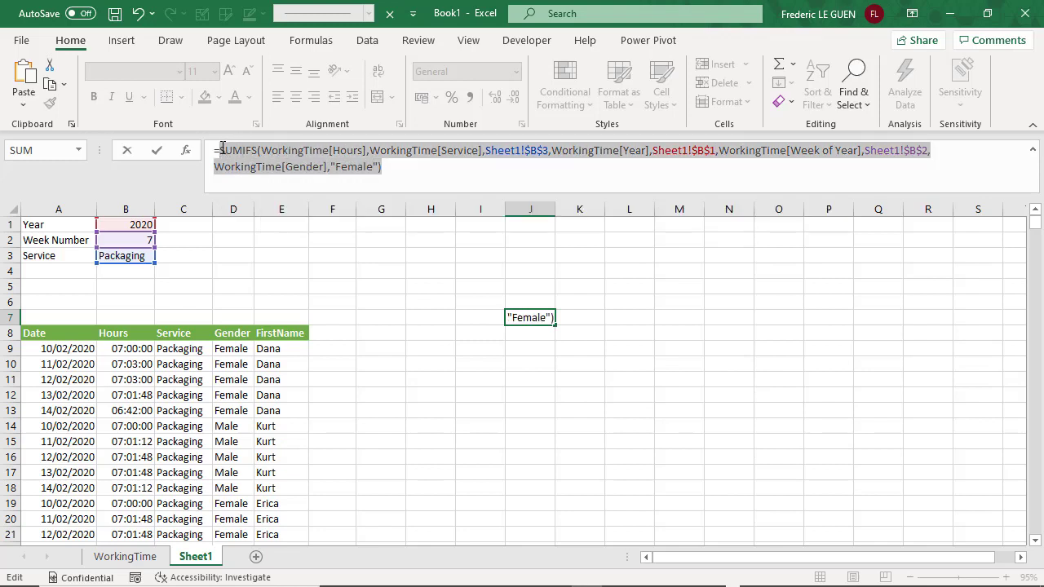
key(Escape)
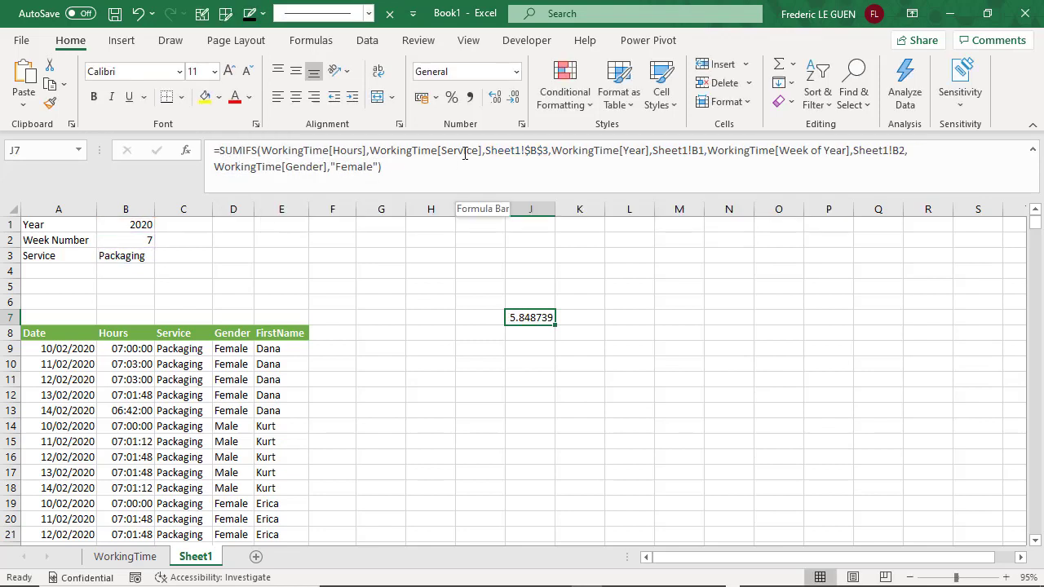
Step: Define a workbook-scope name WORKING.TIME that refers to =LAMBDA(gender, followed by the copied SUMIFS formula
click(318, 45)
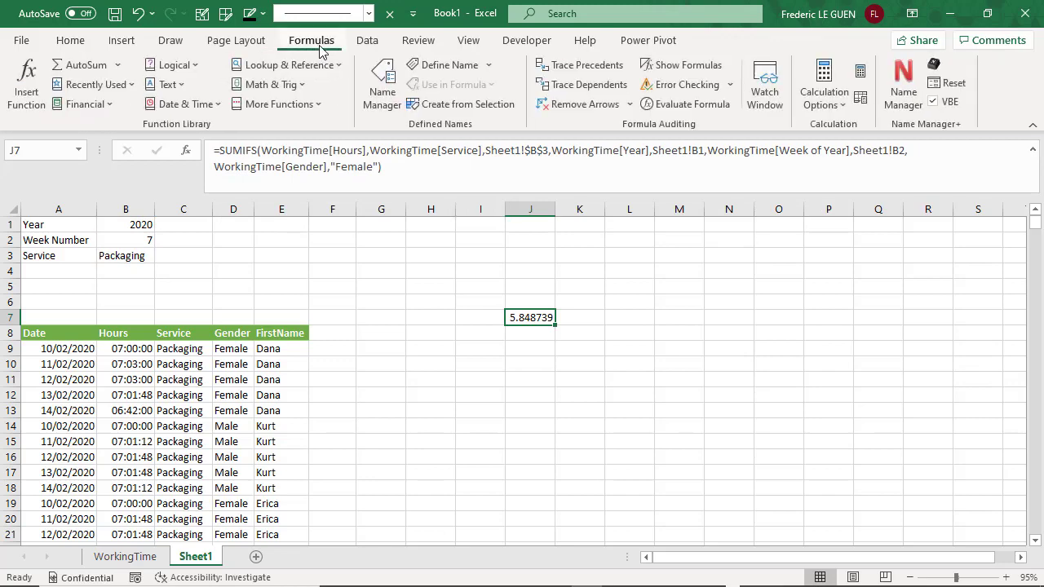
click(440, 66)
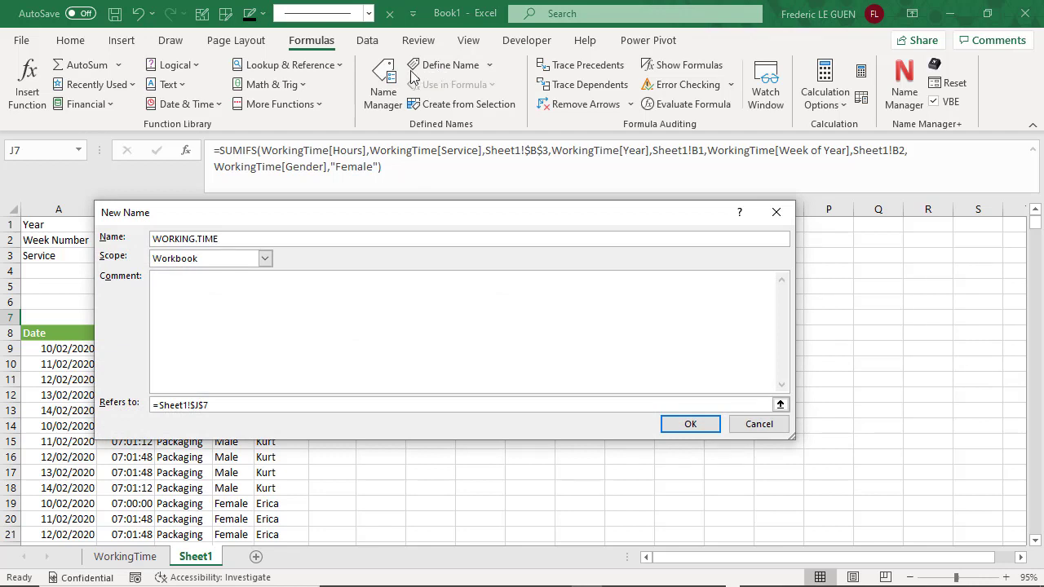
click(216, 405)
drag(208, 404, 155, 405)
text(LA)
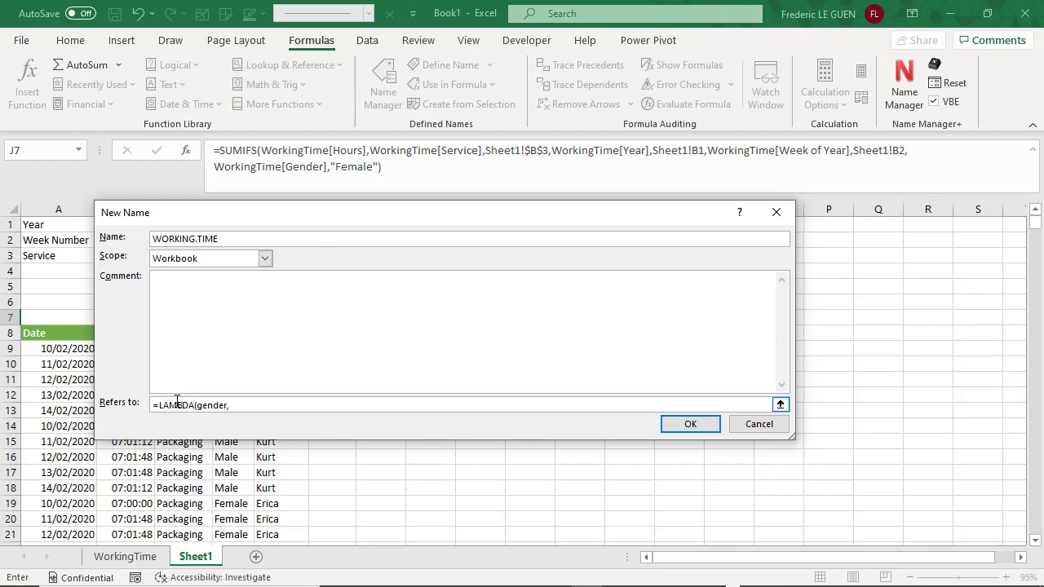
text(MBDA(gender,)
key(ctrl+v)
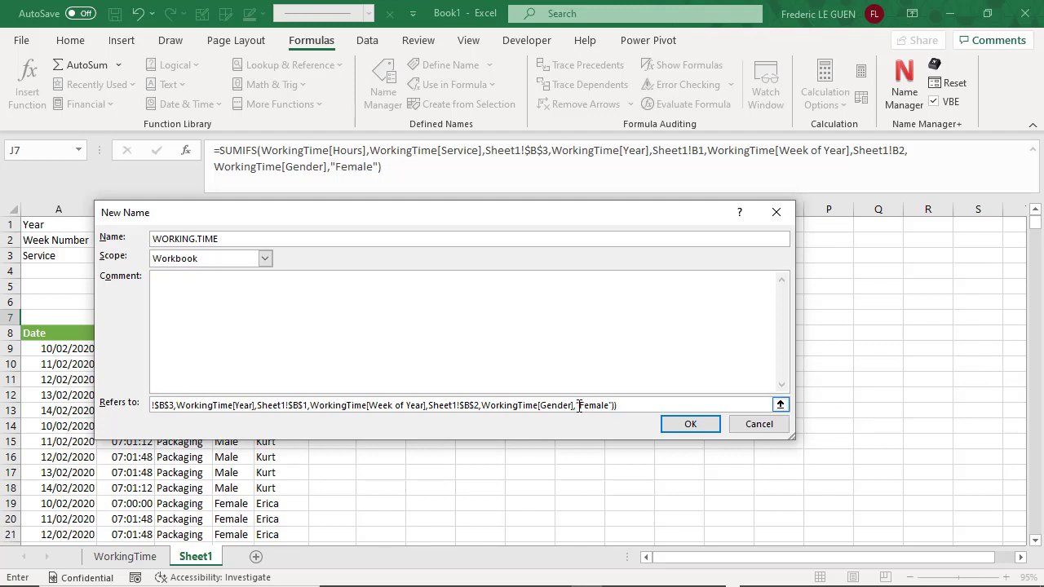
Step: Replace the "Female" criterion in the LAMBDA definition with the gender parameter and save the new name
drag(577, 405, 614, 406)
text(gender)
click(706, 425)
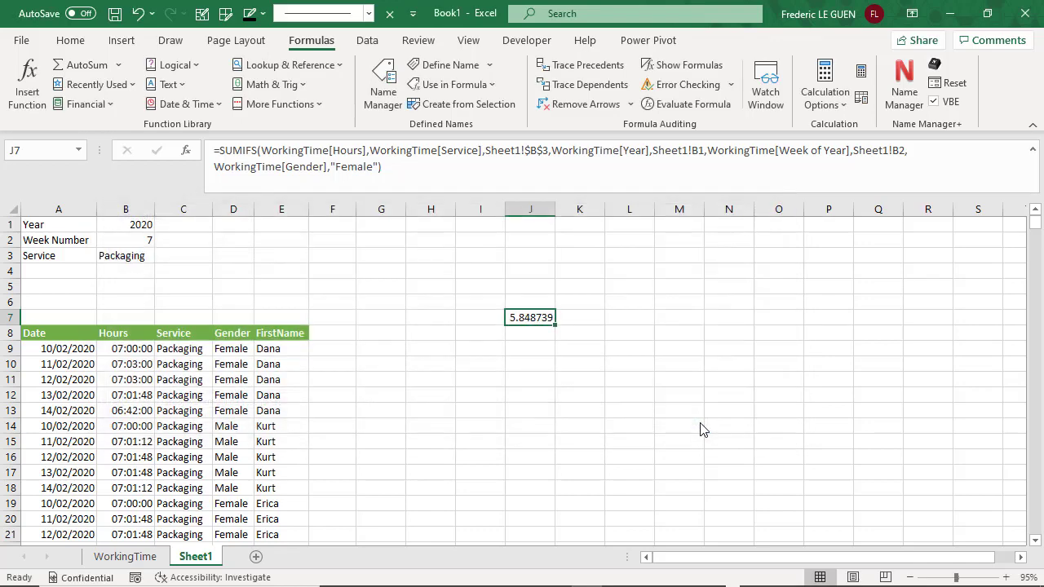
Step: Enter the custom function =WORKING.TIME("Female") in cell J10
click(526, 360)
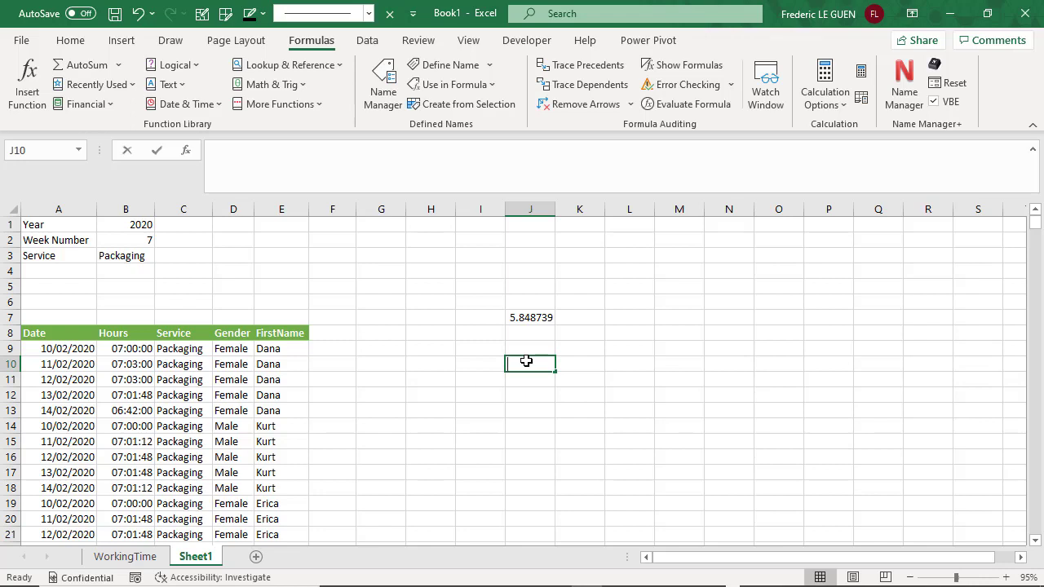
text(=WOR)
key(Down)
key(Down)
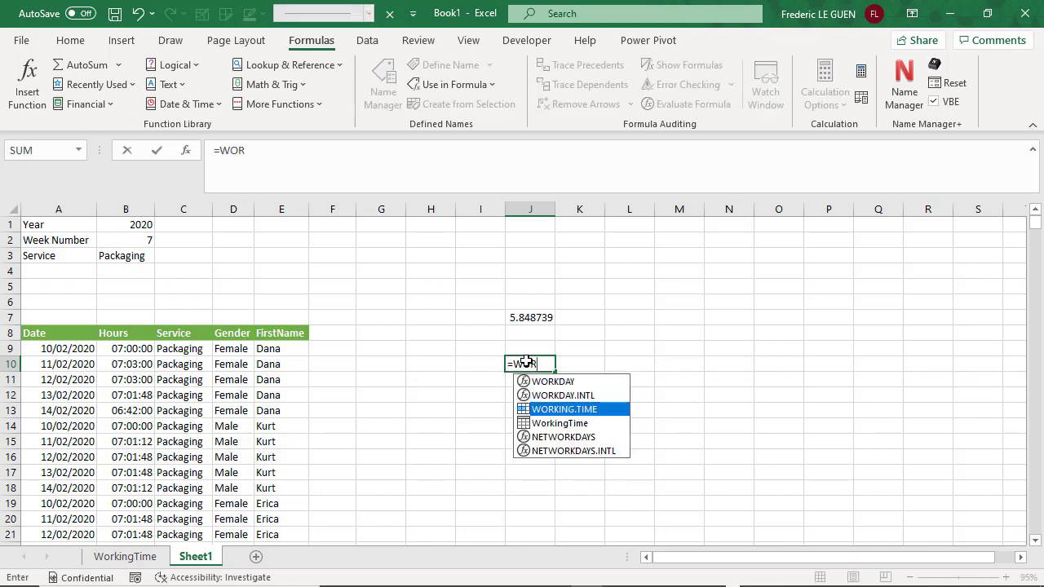
key(Tab)
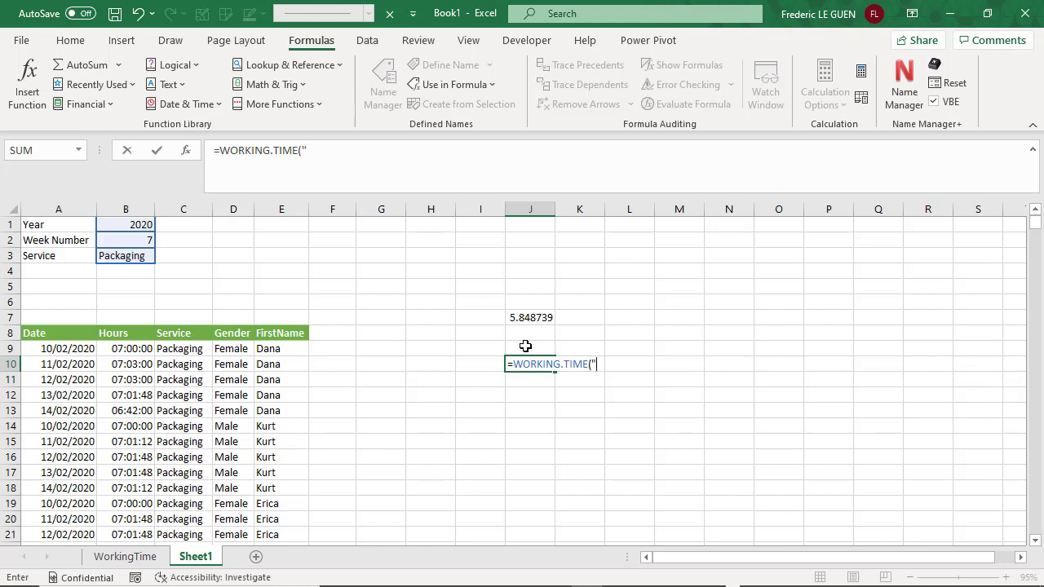
text("Female)
key(Return)
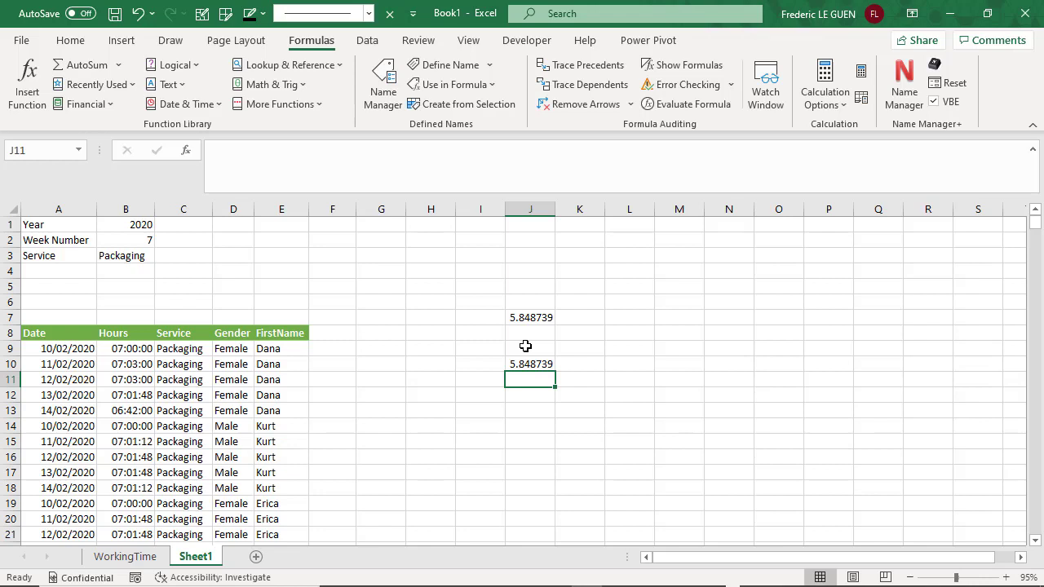
Step: Copy the WORKING.TIME formula from J10 to P10 and change its argument to "Male"
click(531, 364)
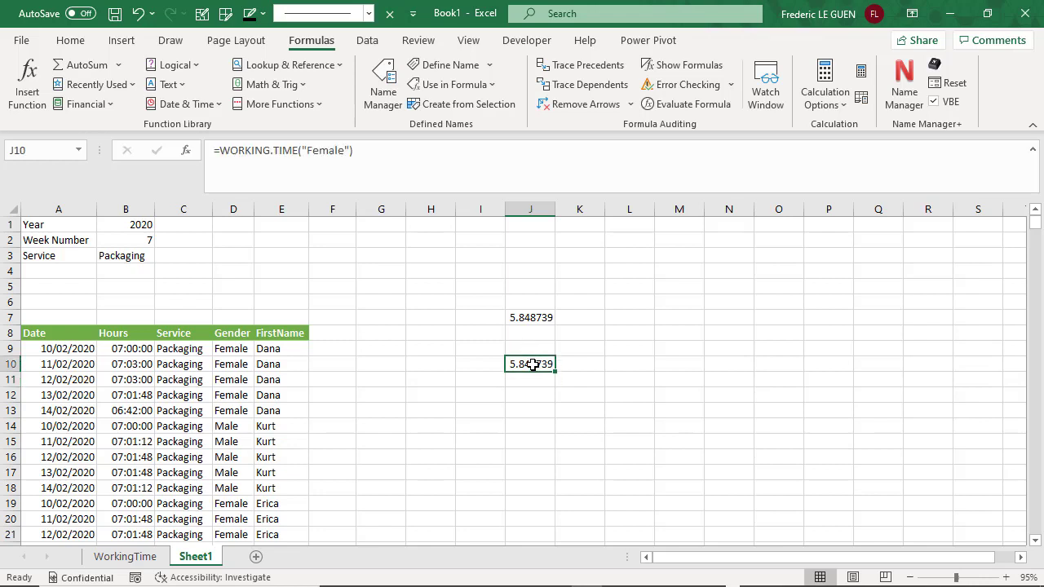
key(ctrl+c)
click(818, 365)
key(ctrl+v)
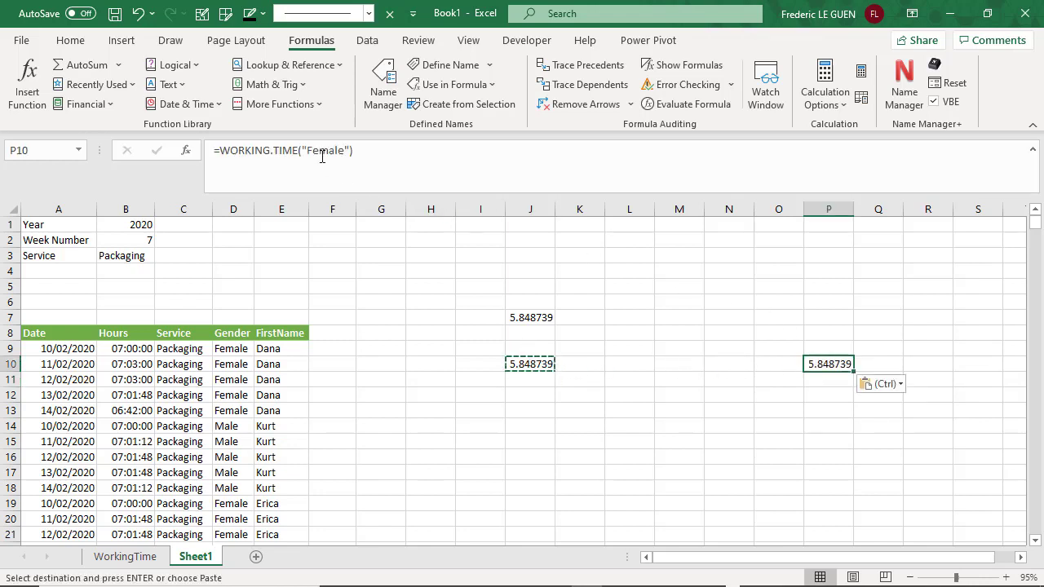
drag(327, 152, 316, 151)
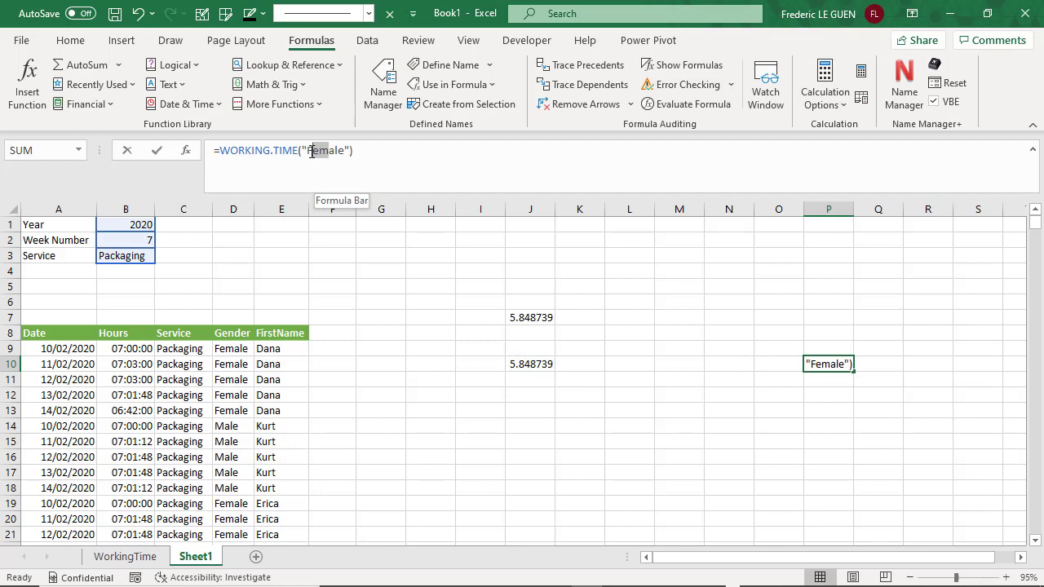
text(M)
key(Return)
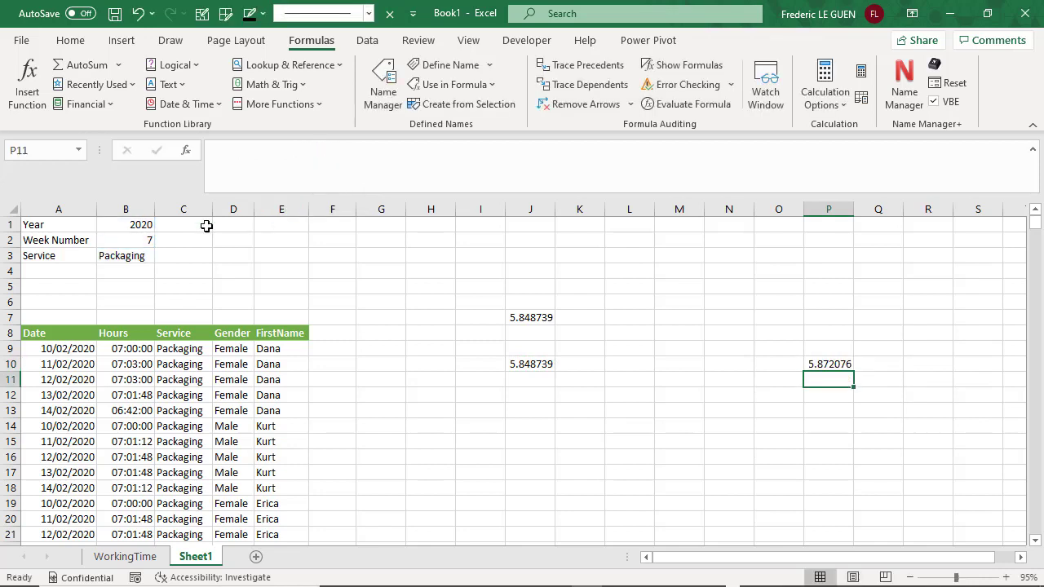
Step: Choose Production from the service drop-down list in B3
click(136, 251)
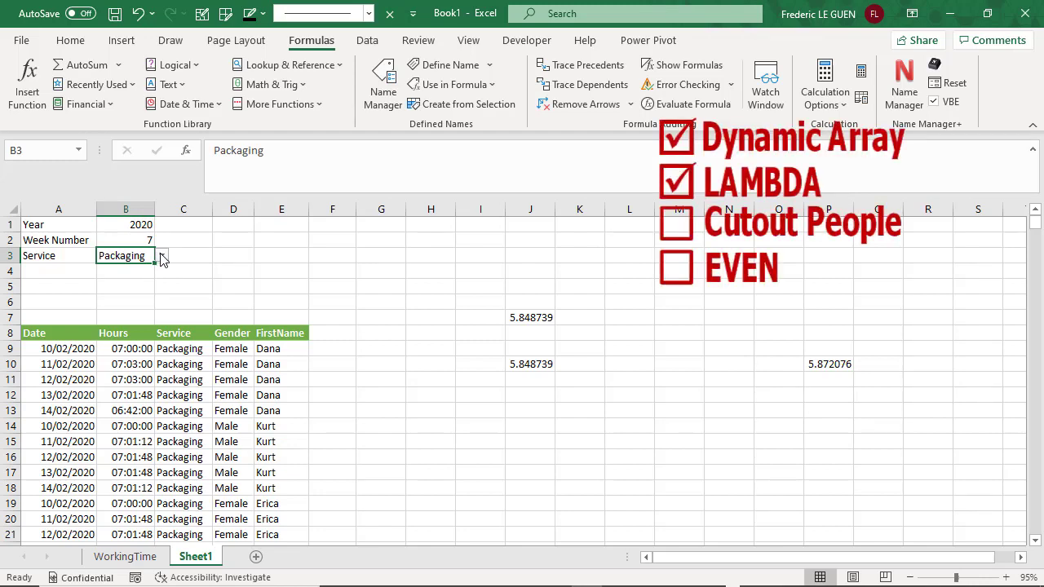
click(162, 256)
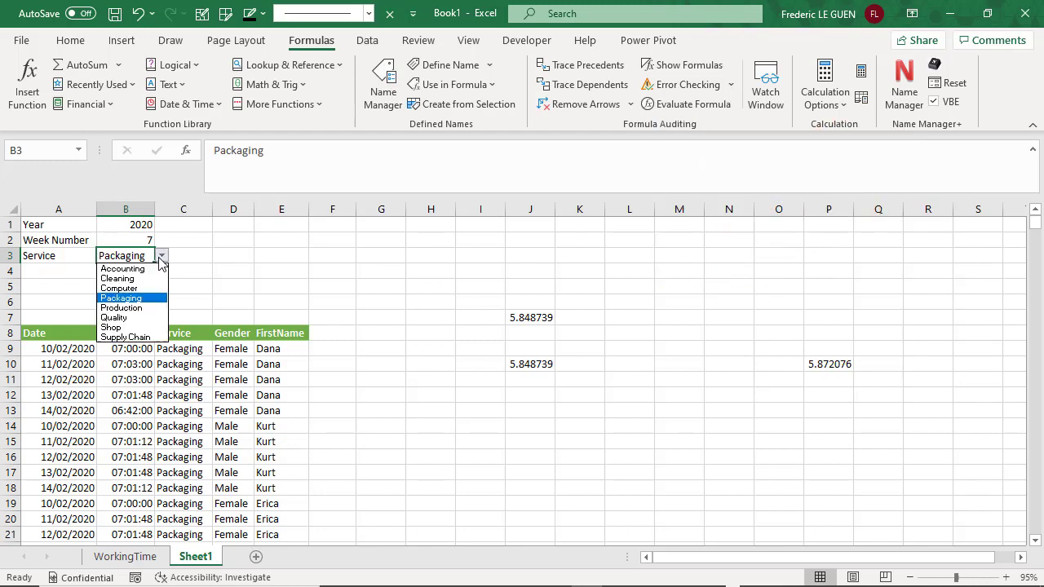
click(137, 308)
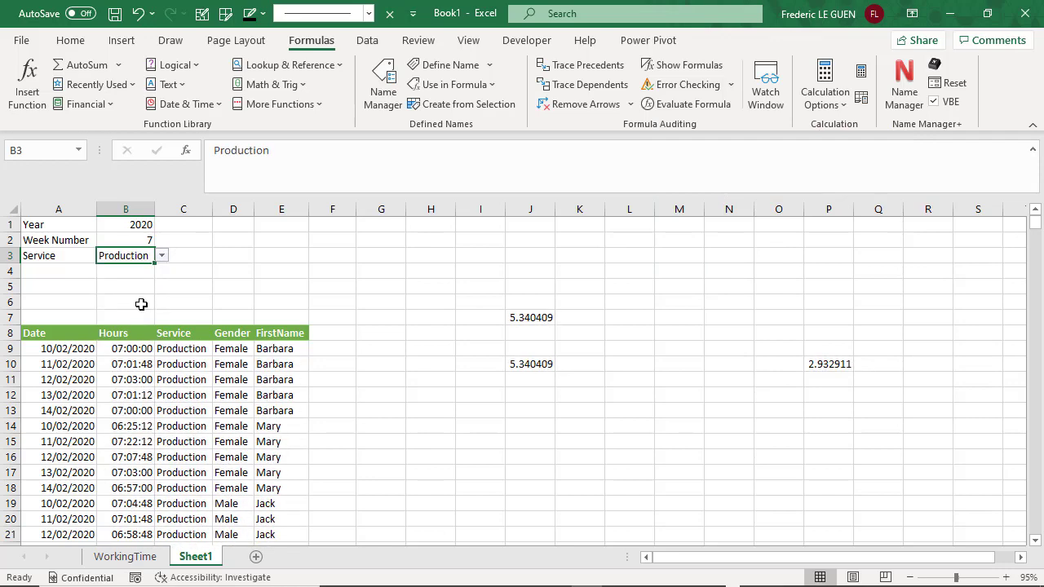
Step: Delete the original SUMIFS formula from cell J7
click(522, 316)
key(Delete)
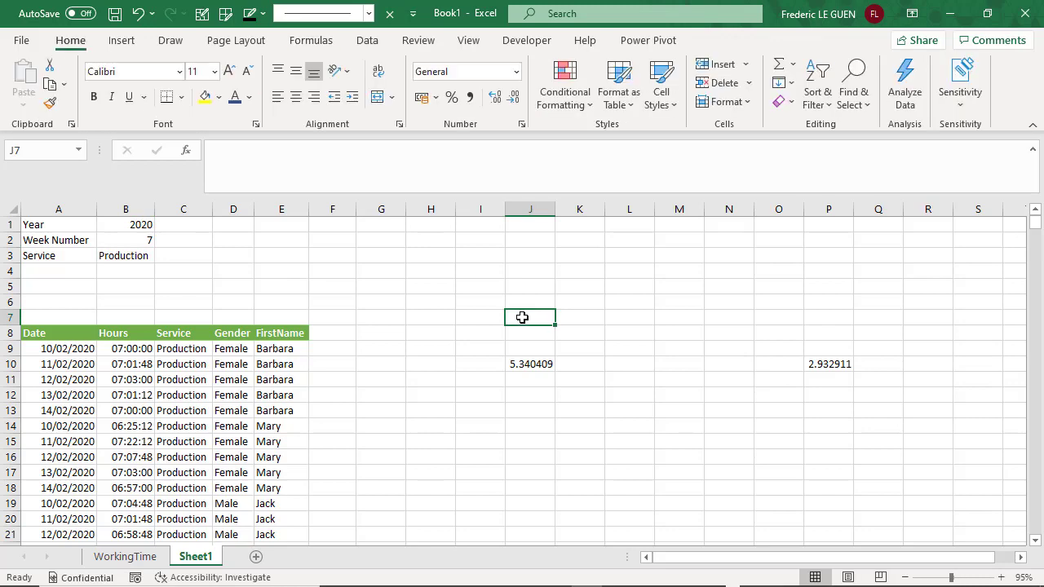
Step: Apply the custom number format [h]:mm to the female total in cell J10
click(531, 365)
click(521, 124)
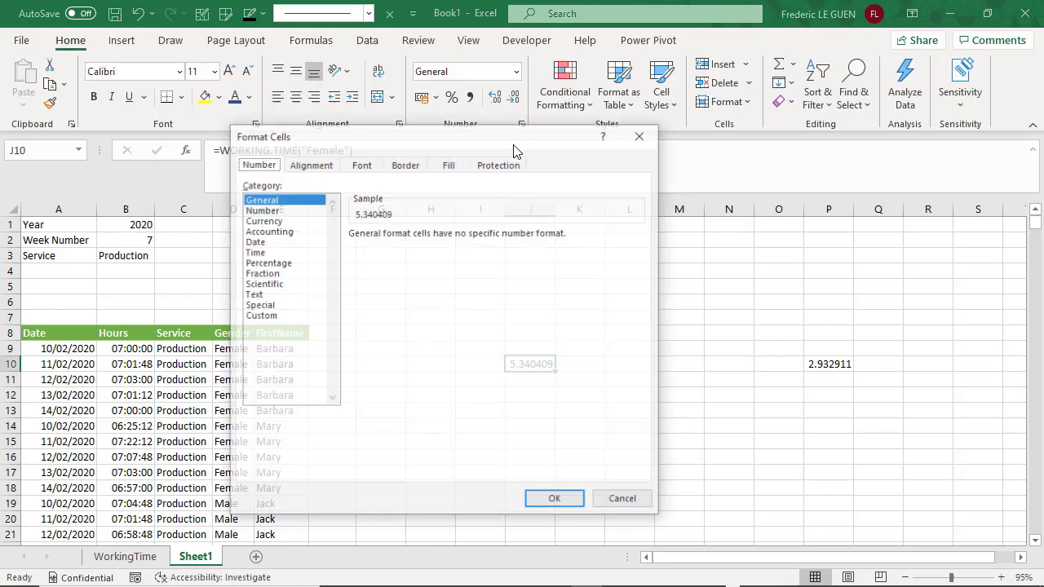
click(259, 315)
drag(380, 249, 350, 245)
text([)
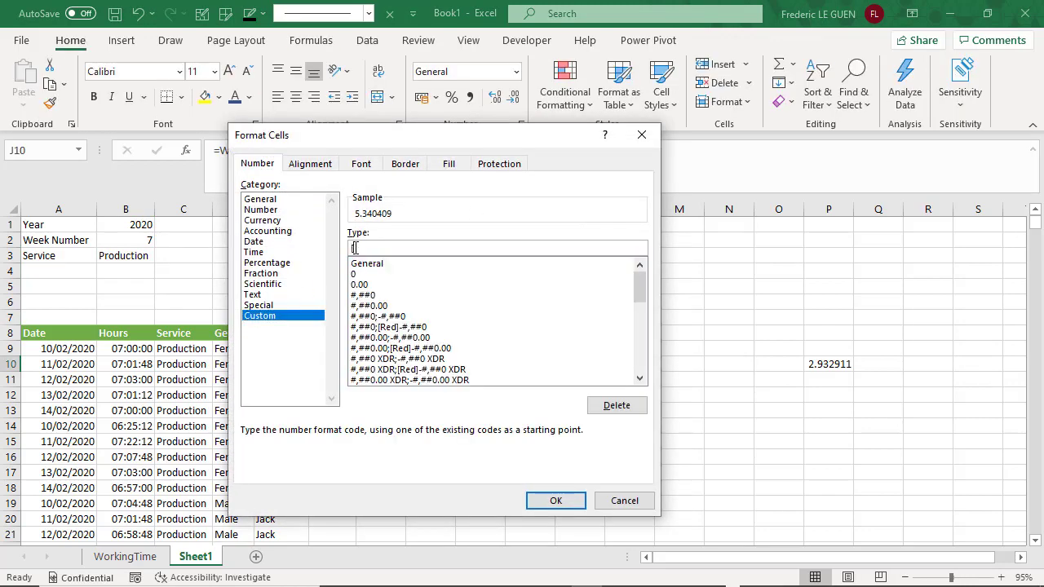
text(h]:mm)
click(555, 500)
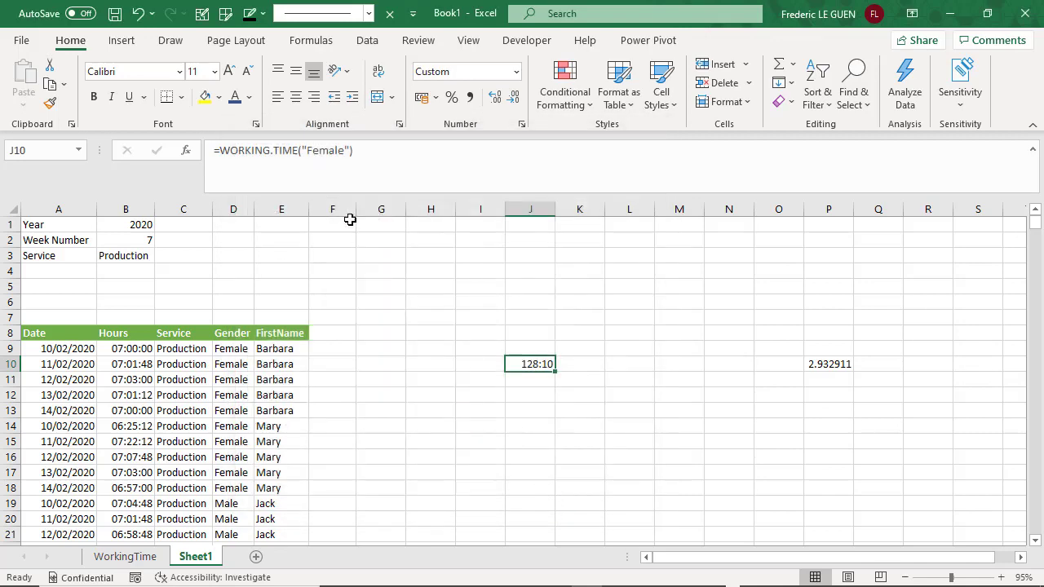
Step: Format the total in J10 as bold, 16-point text in the standard dark red colour
click(230, 72)
click(230, 72)
click(231, 71)
click(93, 97)
click(249, 97)
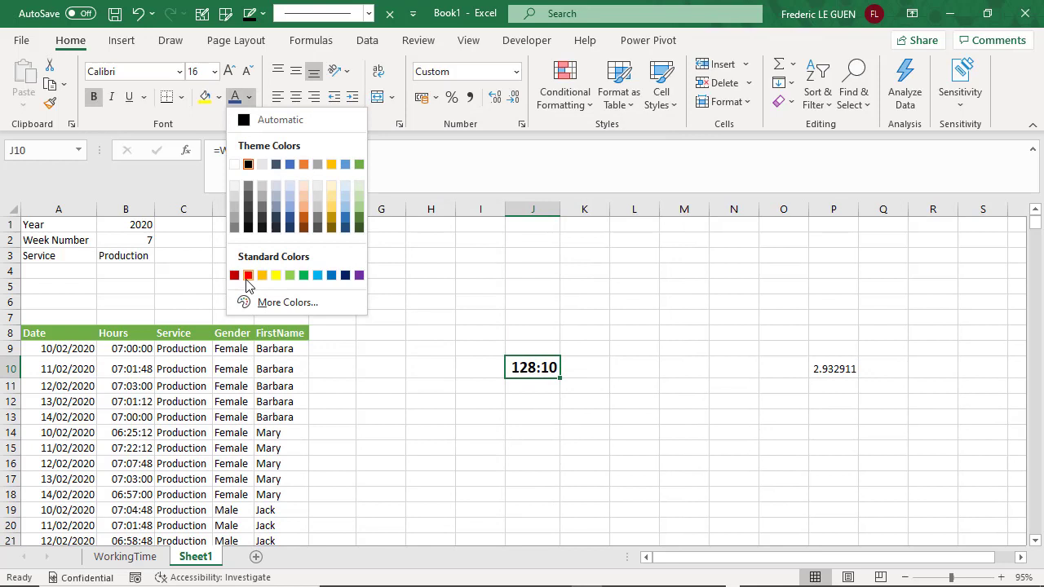
click(234, 273)
Step: Copy J10's formatting to the male total in P10 and change P10's font colour to dark blue
click(49, 102)
click(820, 369)
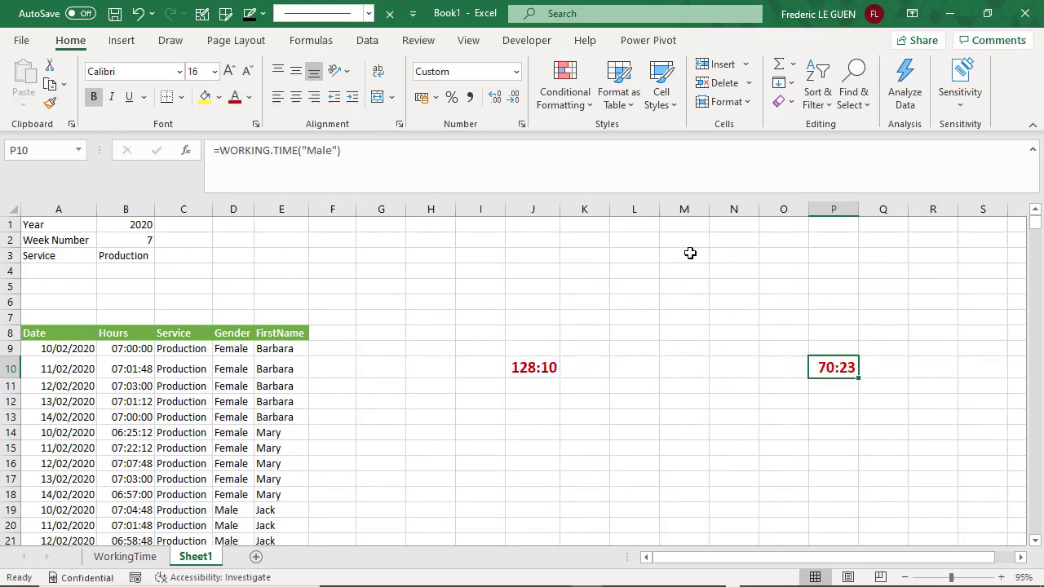
click(249, 97)
click(287, 217)
Step: Collapse the formula bar and pick a woman holding a blank sign from the Cutout People stock images
click(1033, 151)
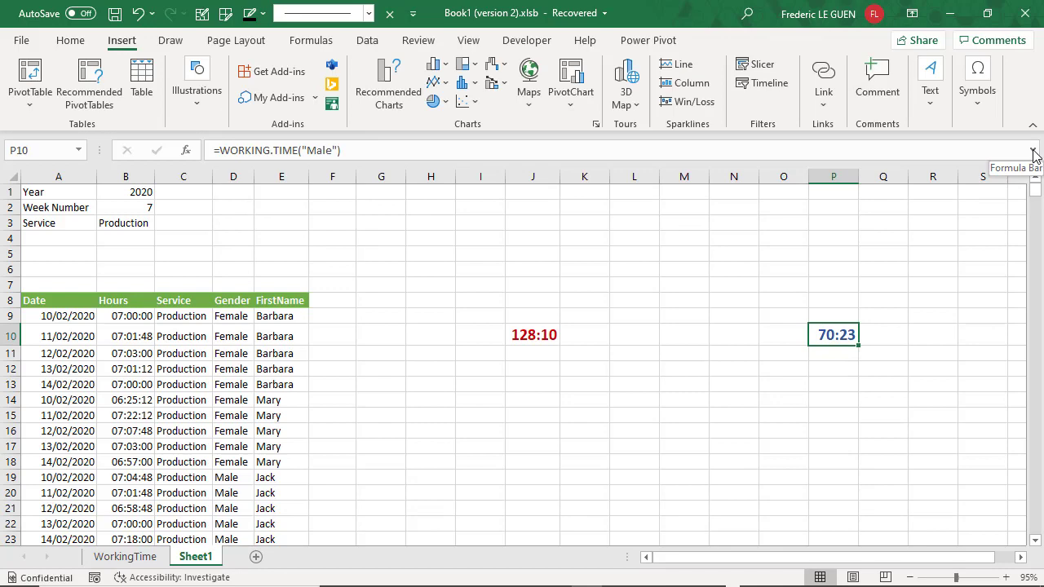
click(197, 90)
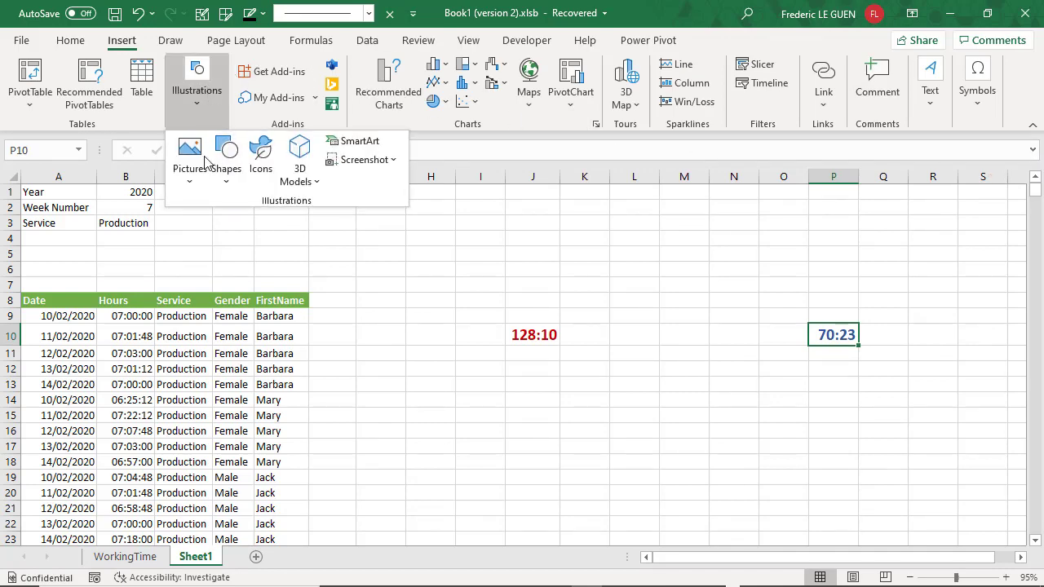
click(189, 159)
click(194, 250)
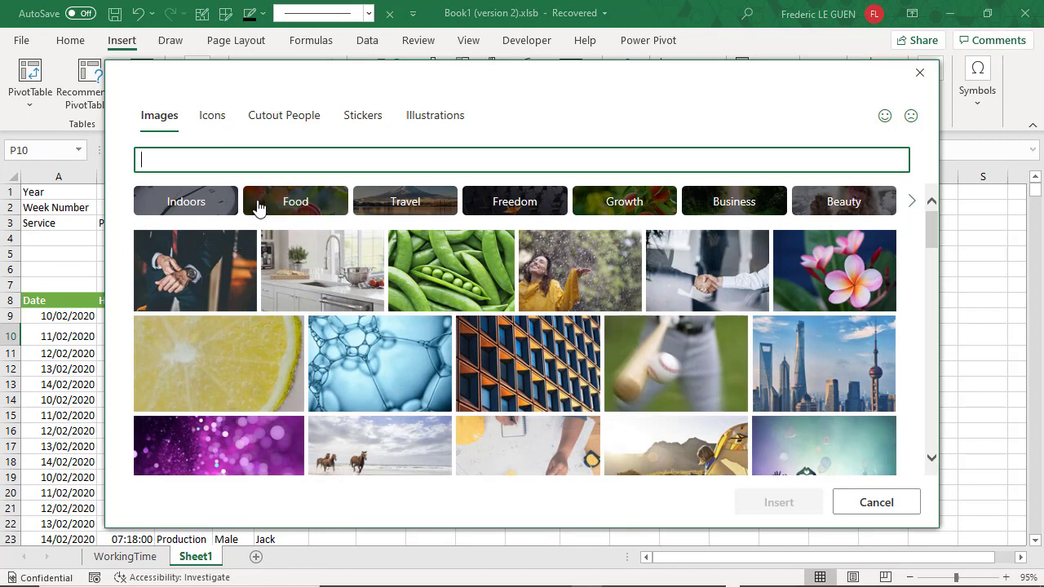
click(278, 119)
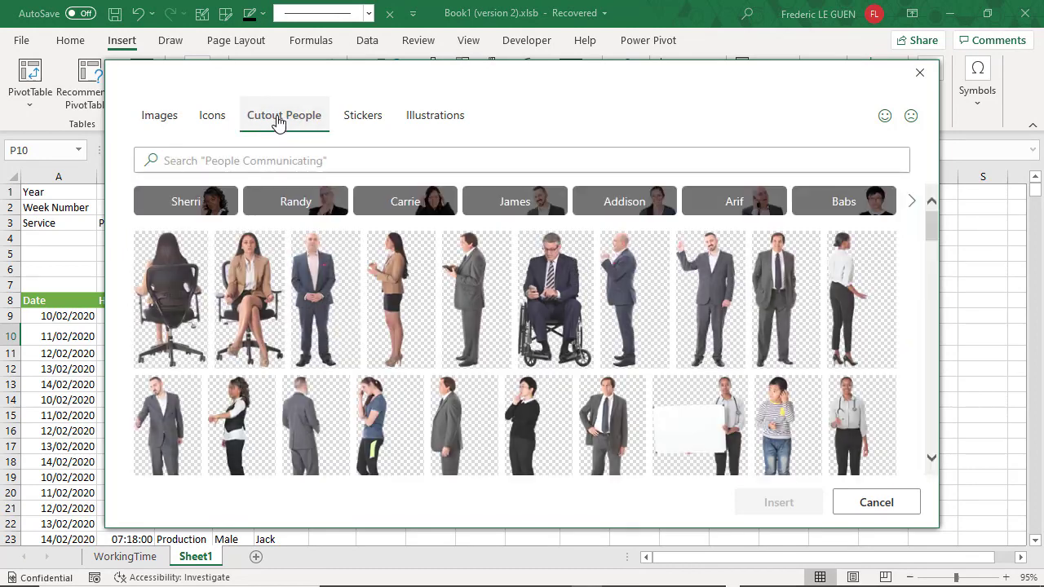
click(201, 203)
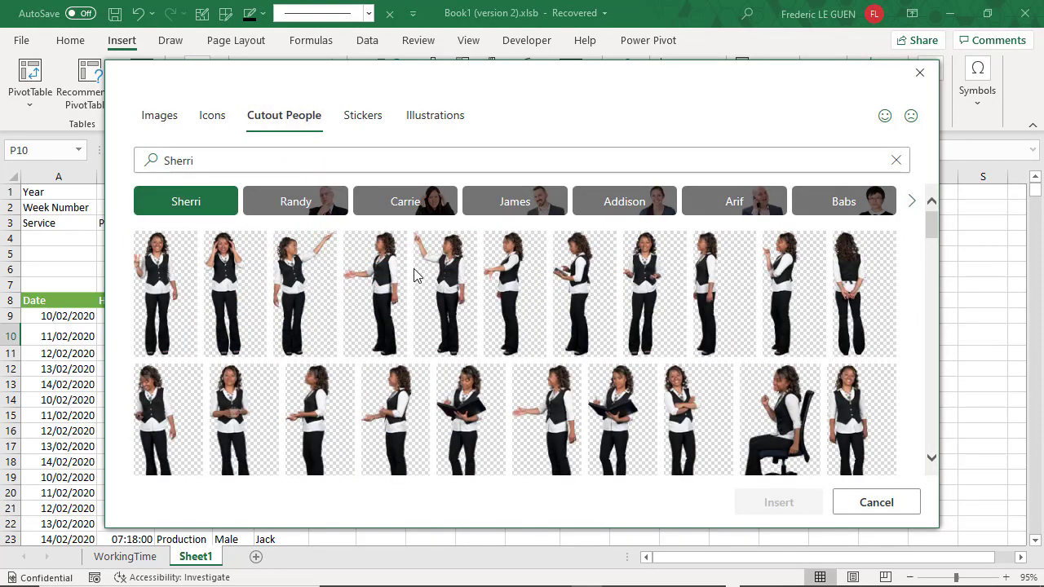
scroll(414, 274, down, 5)
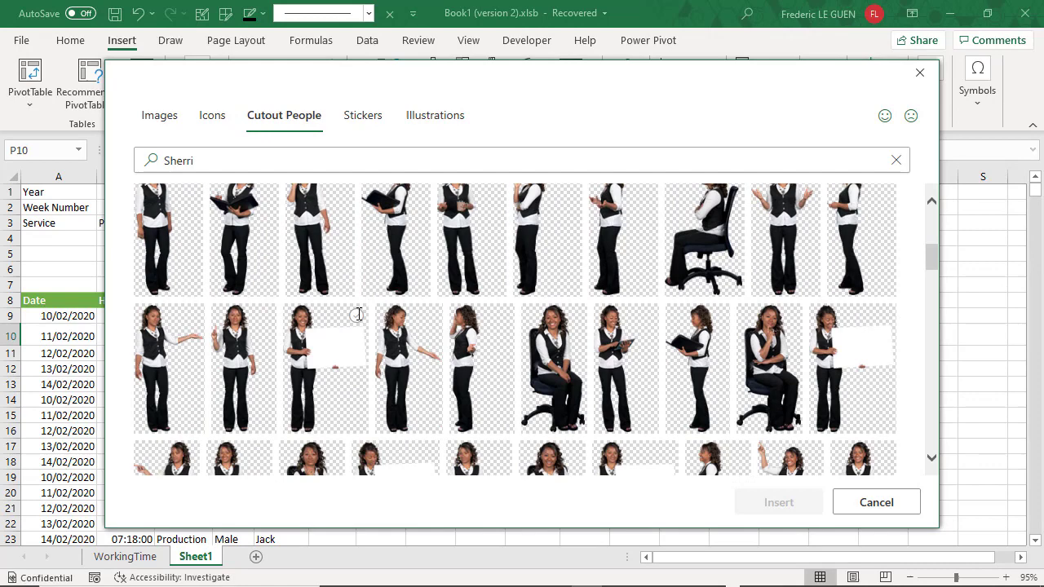
click(357, 316)
Step: Add a man in a suit holding a blank sign to the stock image selection and insert both pictures
scroll(361, 252, up, 5)
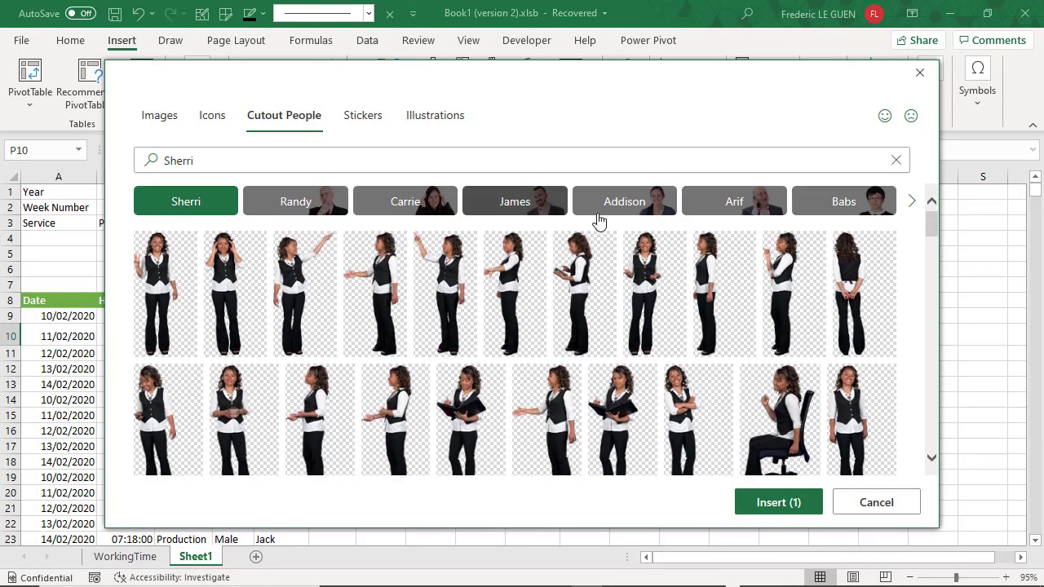
click(318, 203)
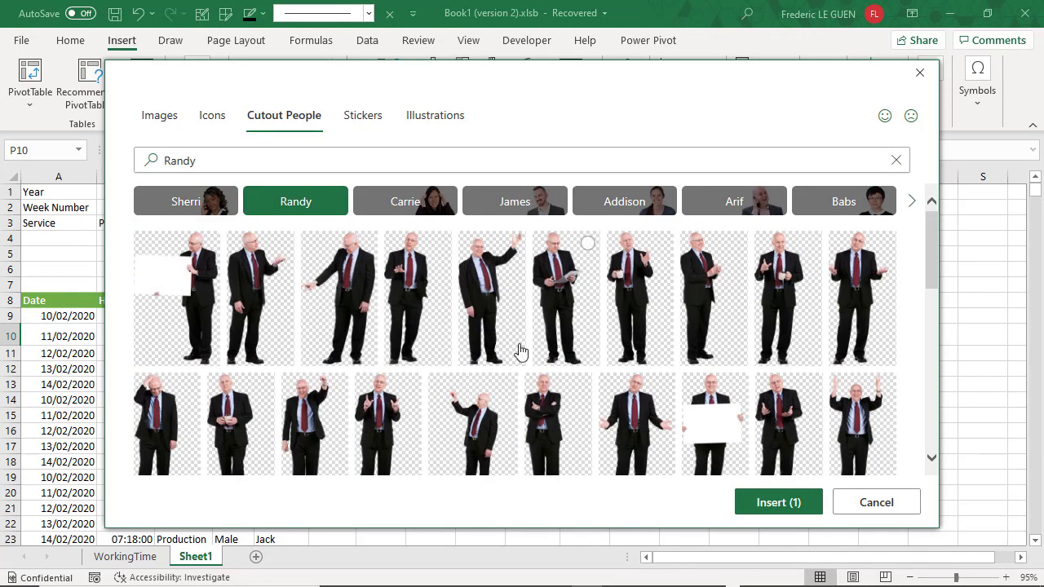
click(741, 384)
click(769, 503)
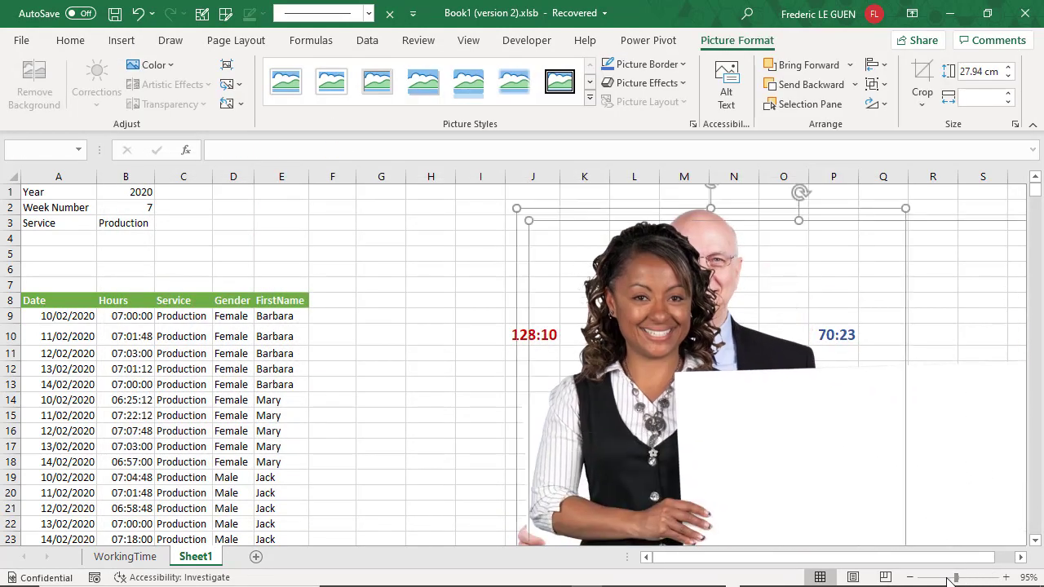
Step: Shrink both pictures to about 11 cm high and place the woman's sign over J10 and the man's over P10
drag(955, 577, 940, 577)
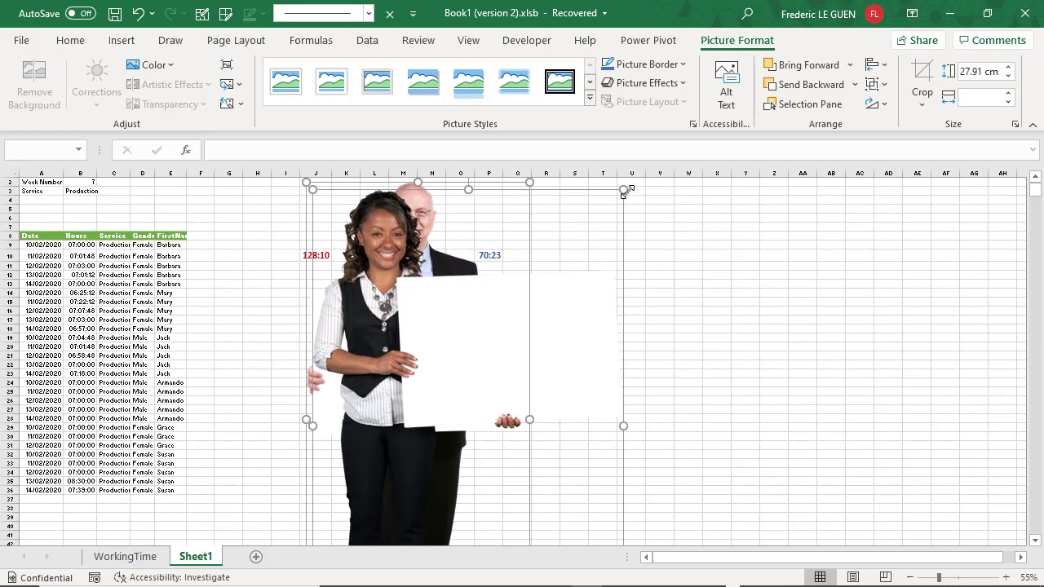
drag(595, 219, 297, 227)
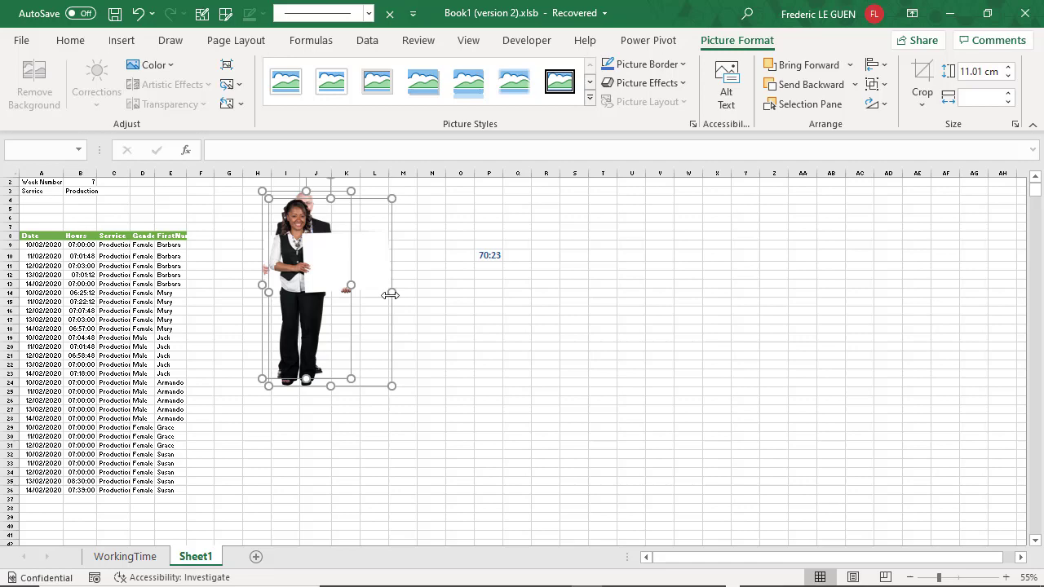
mouse_move(341, 214)
mouse_down()
mouse_move(370, 217)
mouse_move(421, 283)
mouse_move(338, 216)
mouse_up()
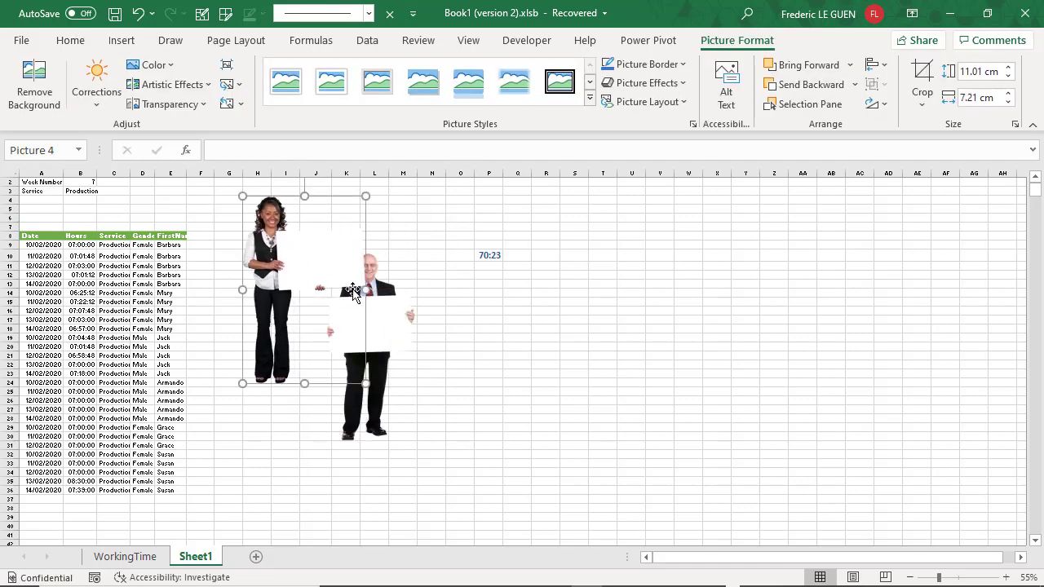
drag(380, 308, 502, 251)
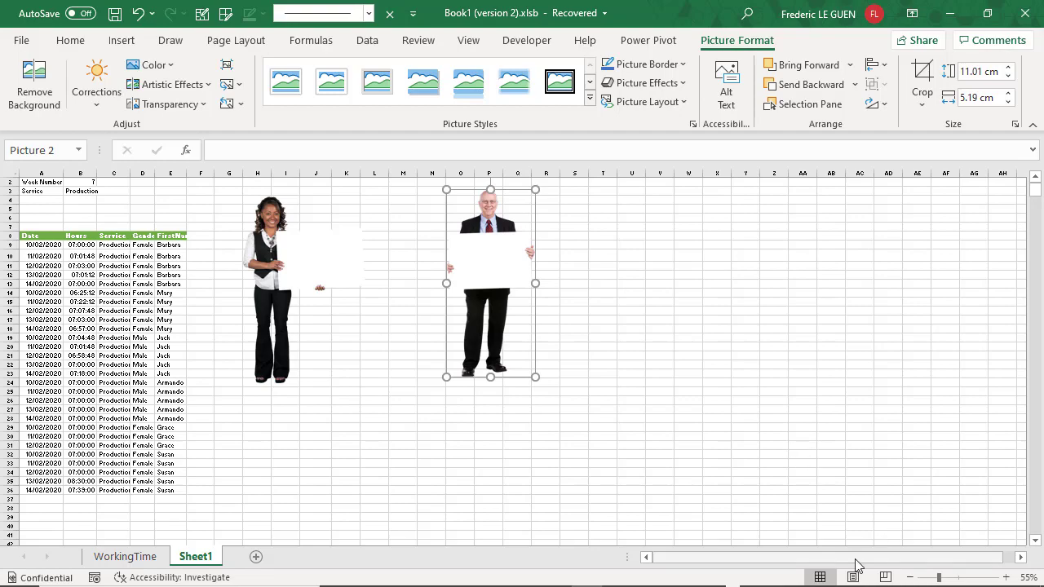
Step: Draw a rectangle about 3.34 cm high and 5.26 cm wide over the woman's blank sign
drag(939, 579, 962, 577)
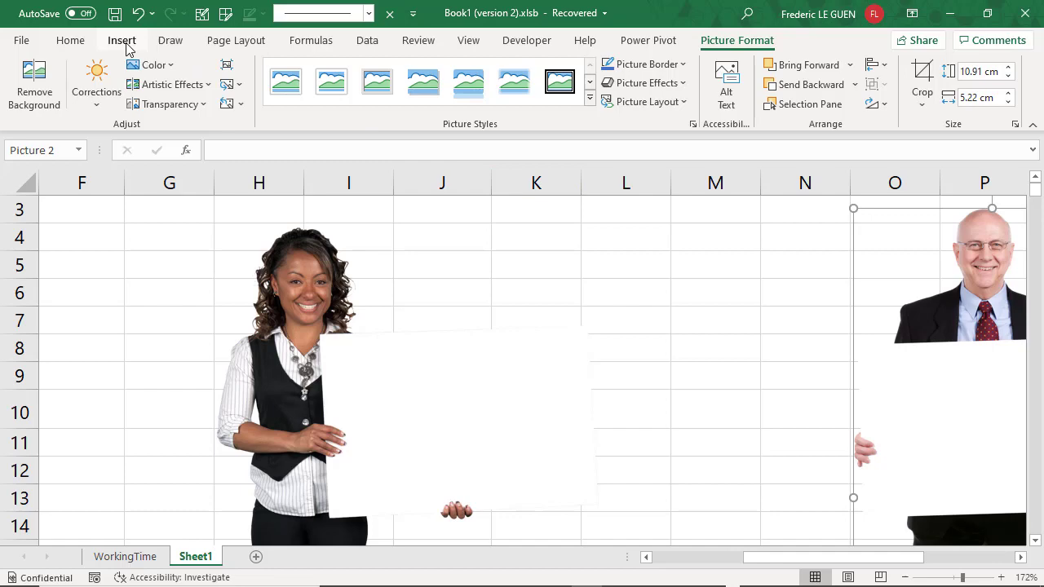
click(120, 39)
click(197, 89)
click(227, 167)
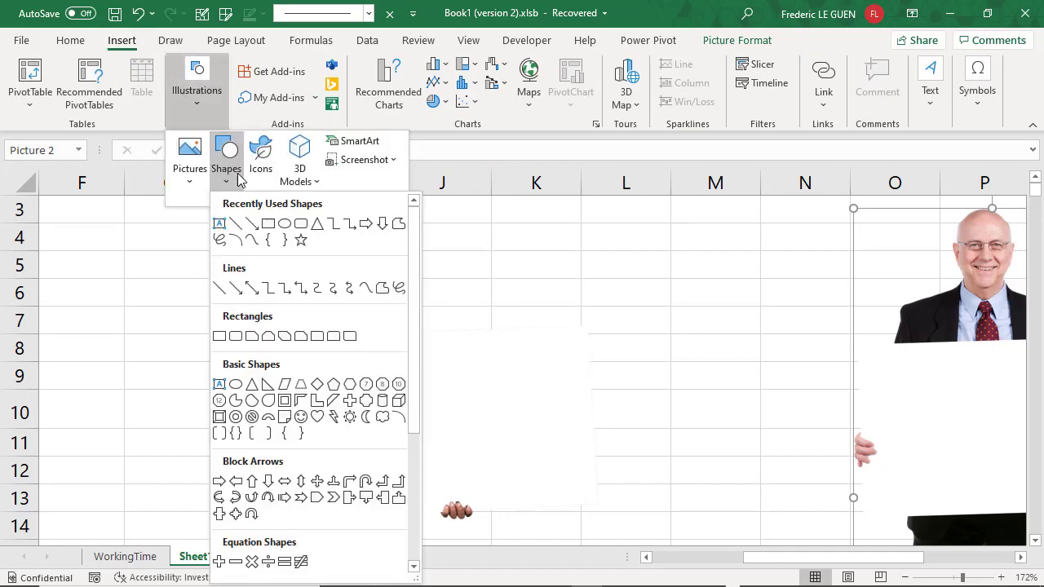
click(267, 223)
drag(326, 337, 600, 513)
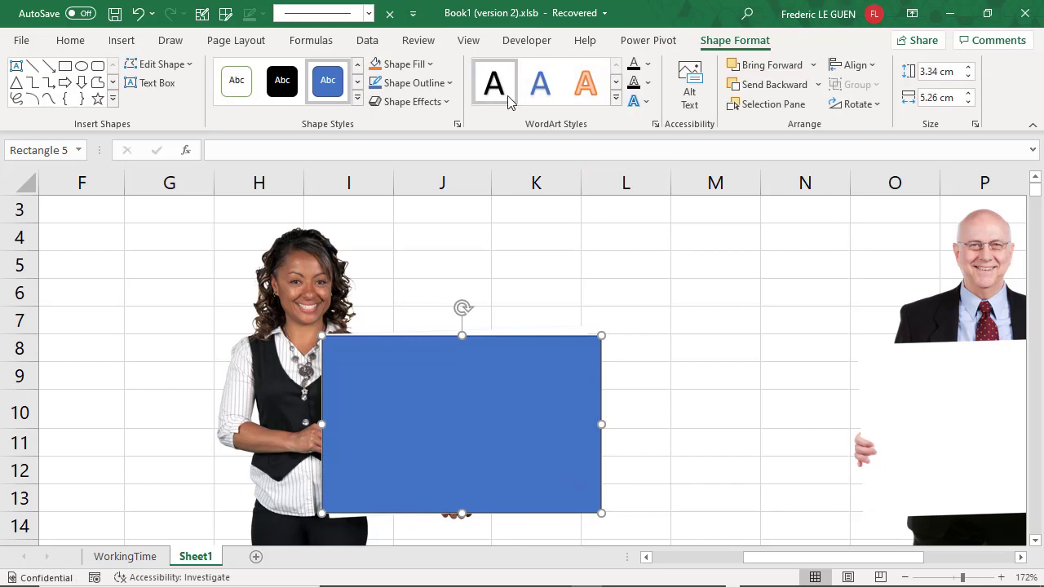
Step: Remove the rectangle's fill and give it a thick black outline
click(401, 64)
click(387, 268)
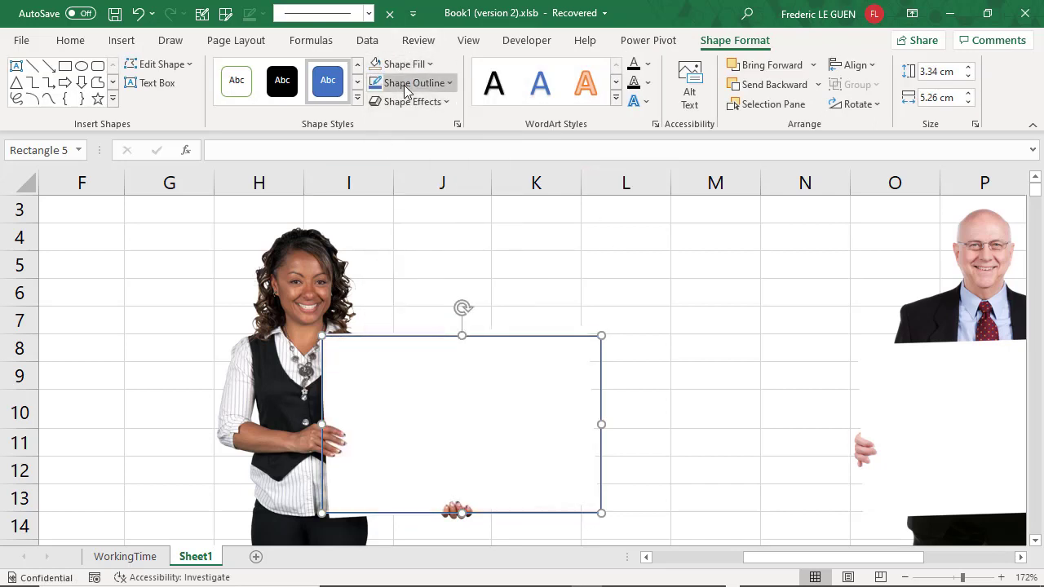
click(408, 83)
click(391, 150)
click(408, 83)
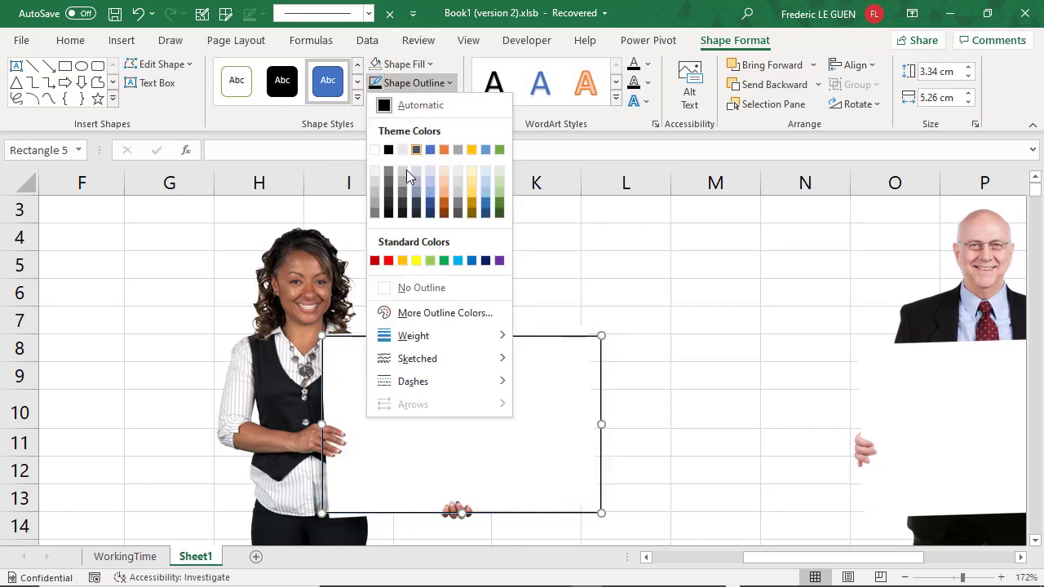
mouse_move(409, 336)
click(569, 443)
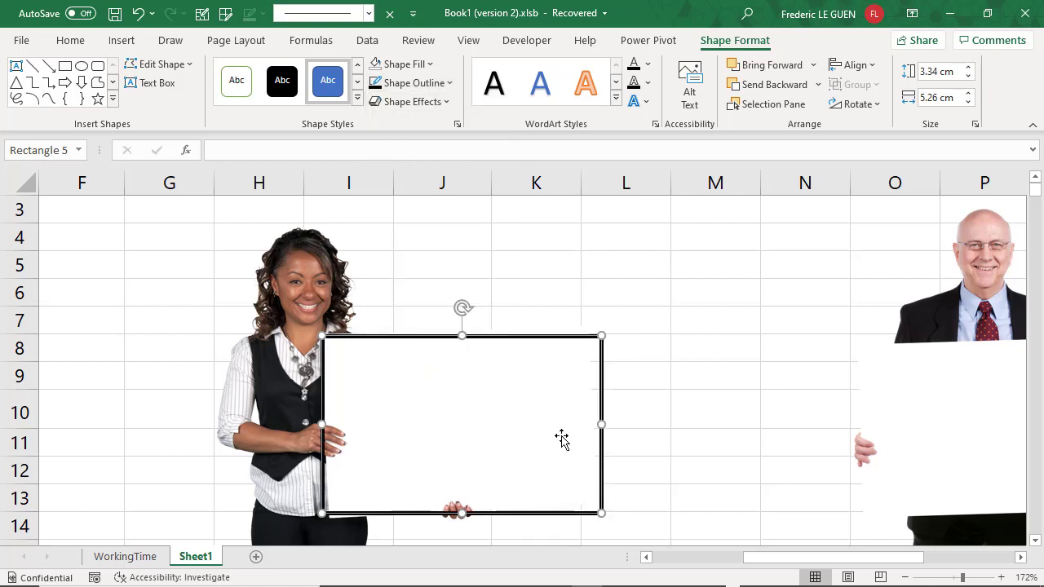
Step: Rotate and resize the frame to about 3.27 by 4.92 cm to fit the tilted sign, and send it behind the woman's picture
drag(600, 512, 589, 504)
drag(962, 577, 974, 577)
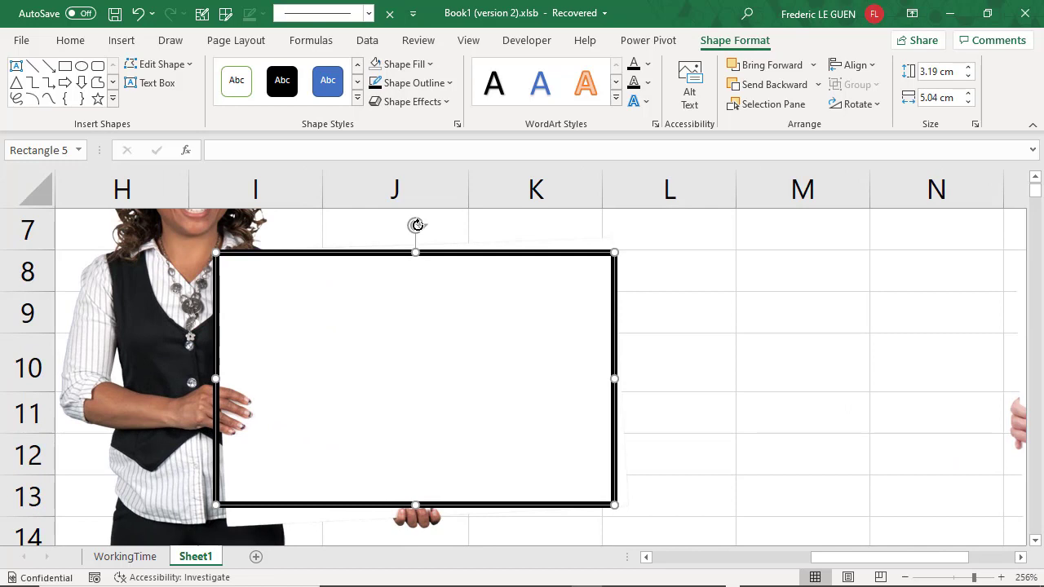
drag(414, 225, 383, 252)
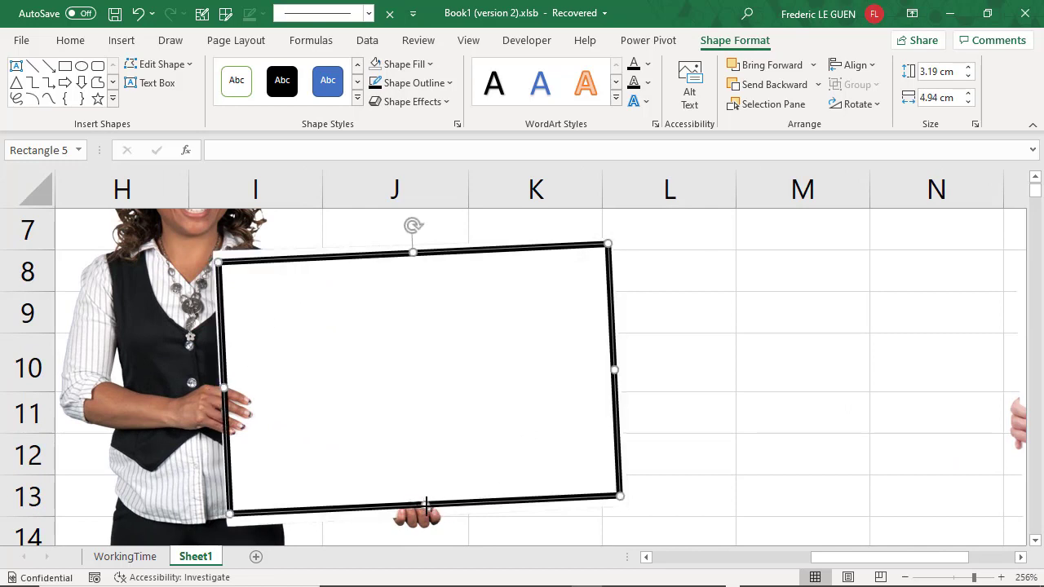
drag(426, 506, 424, 511)
mouse_move(614, 371)
mouse_down()
mouse_move(603, 372)
mouse_move(612, 376)
mouse_up()
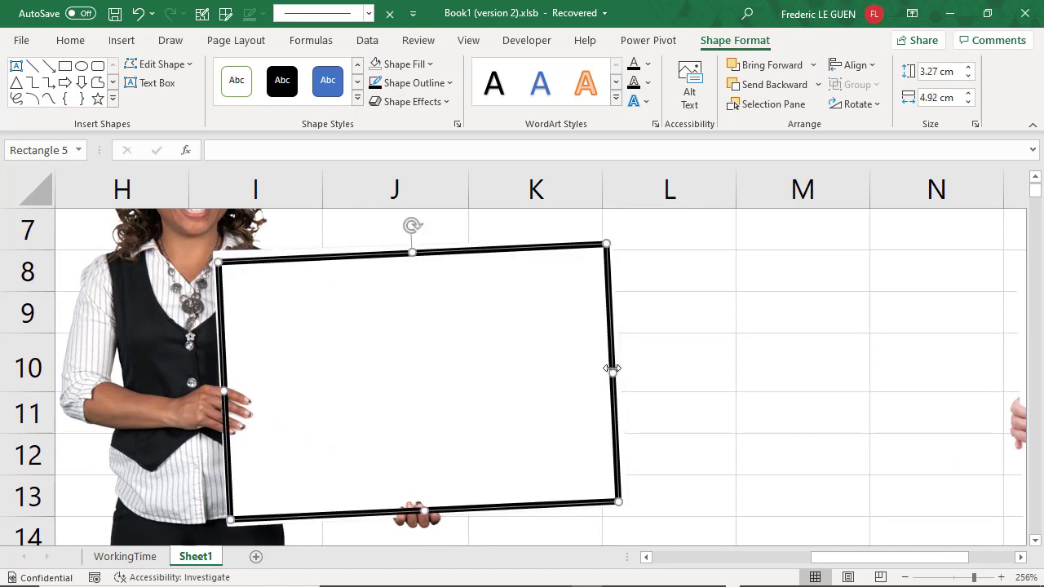
click(750, 85)
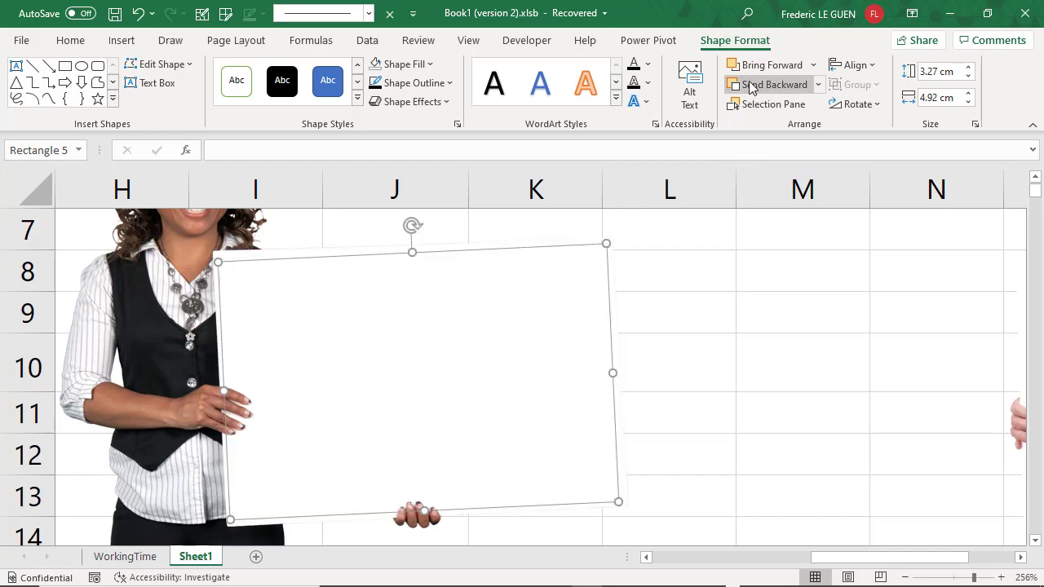
Step: Make the white of the sign in the woman's picture transparent
click(180, 286)
scroll(668, 371, down, 9)
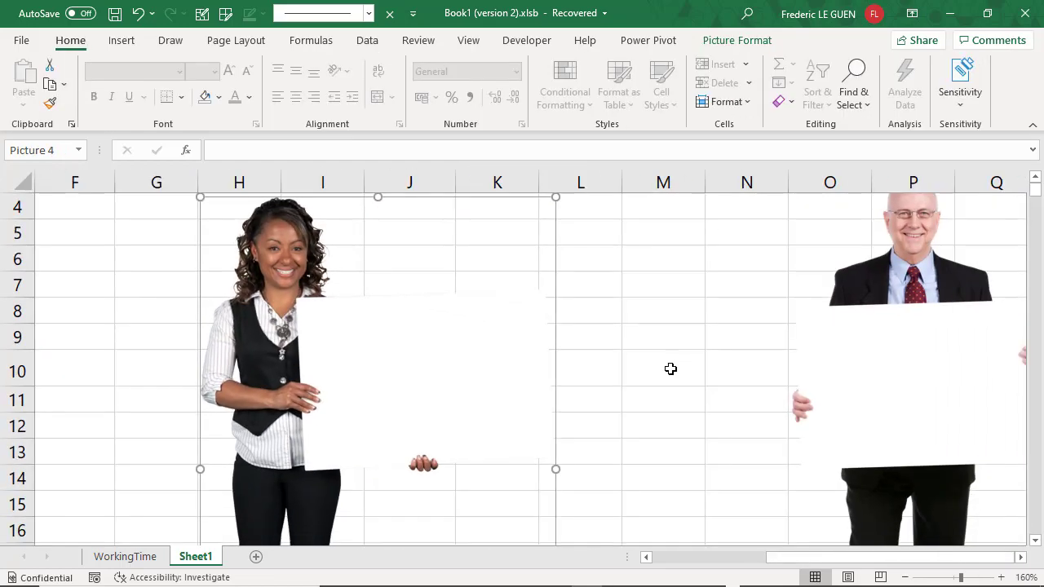
scroll(670, 369, down, 1)
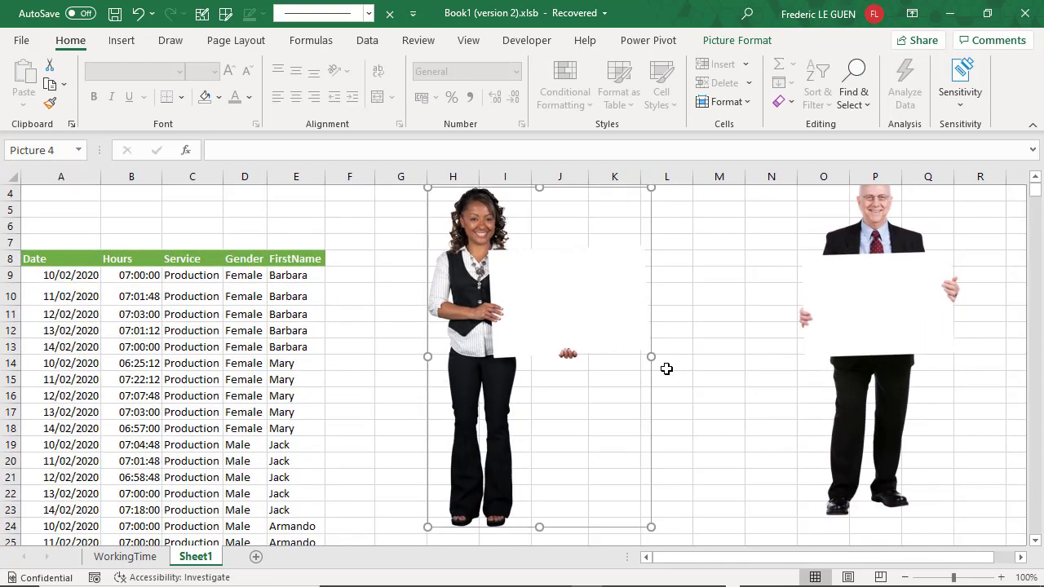
click(737, 41)
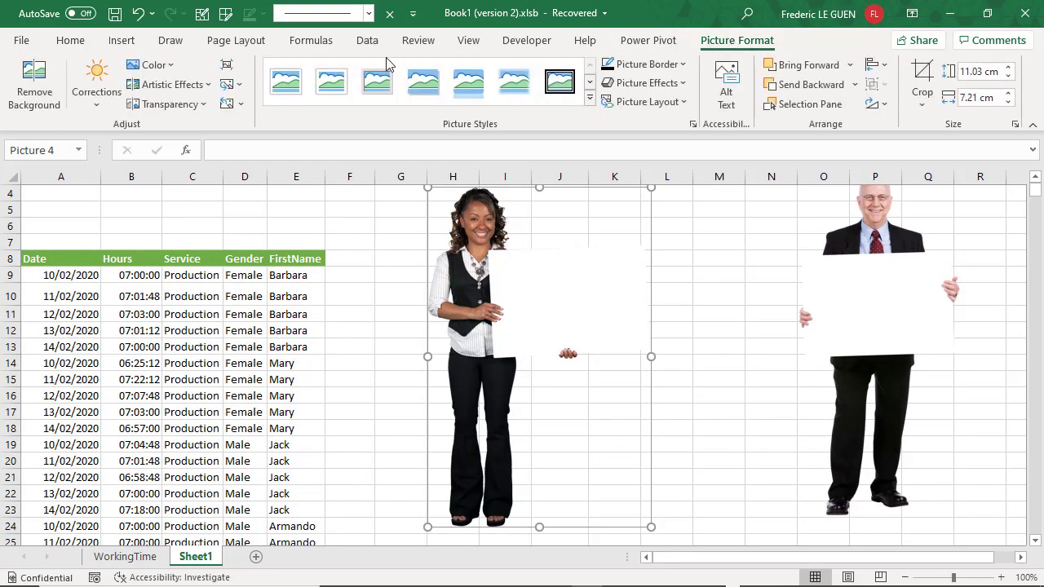
click(150, 65)
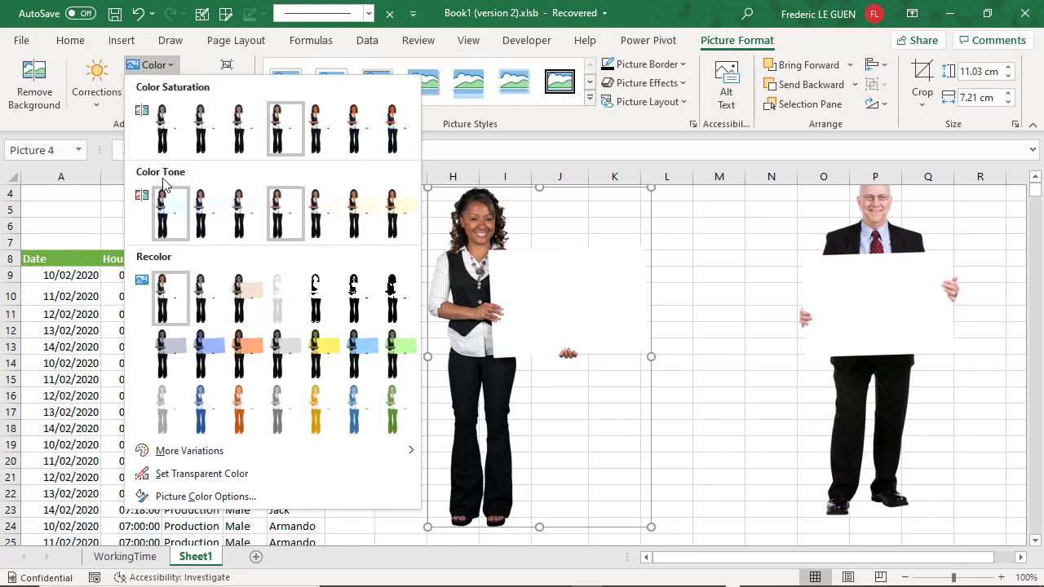
click(190, 475)
click(551, 306)
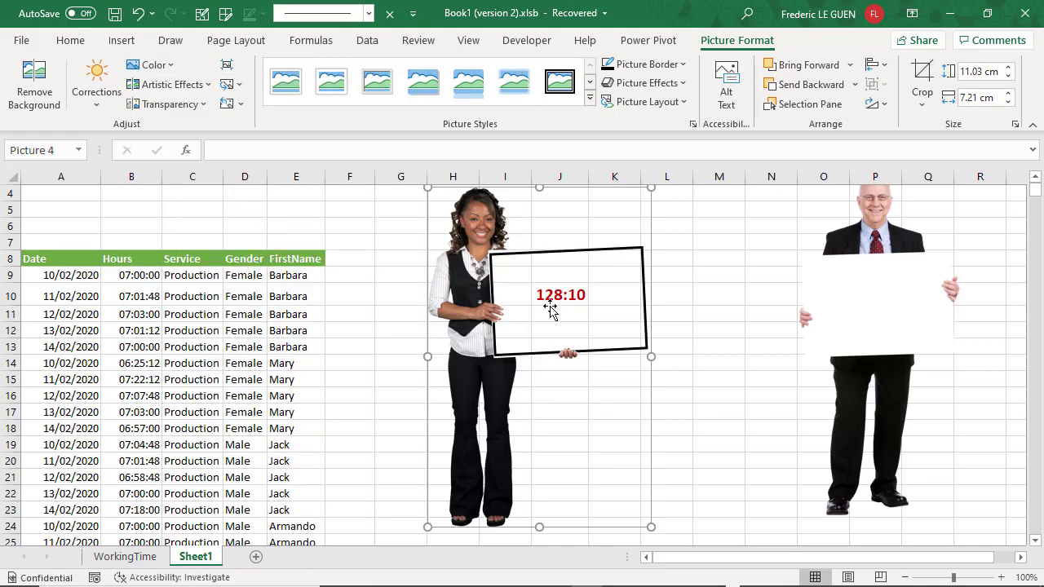
Step: Group the woman's picture with the frame rectangle around her sign
click(692, 287)
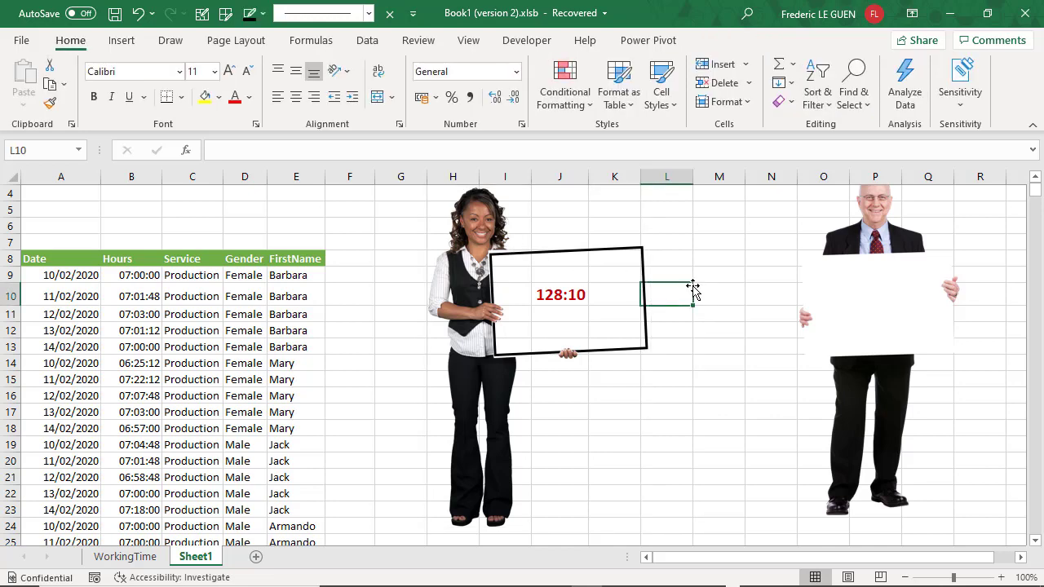
click(853, 91)
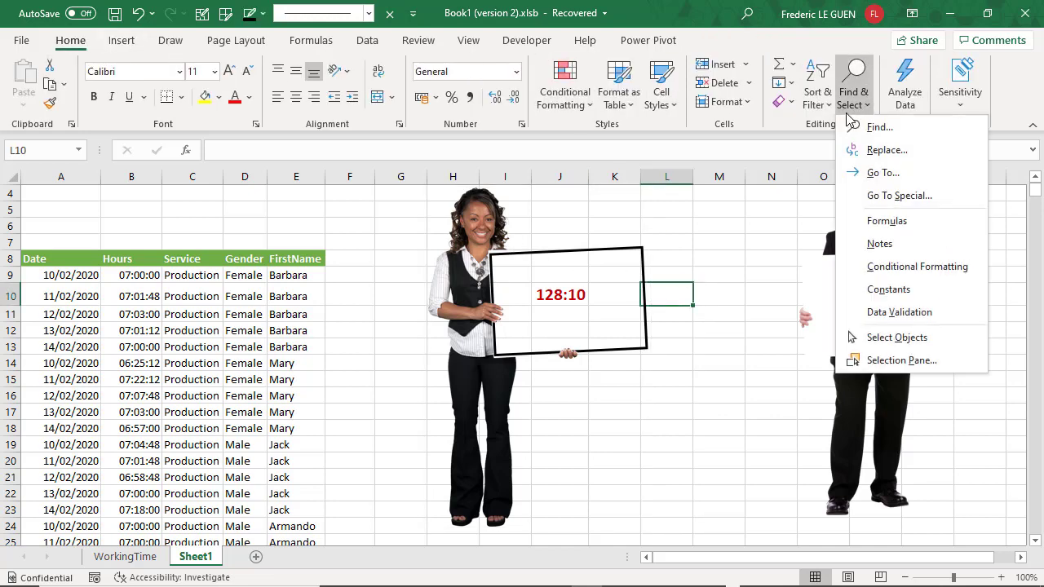
click(884, 358)
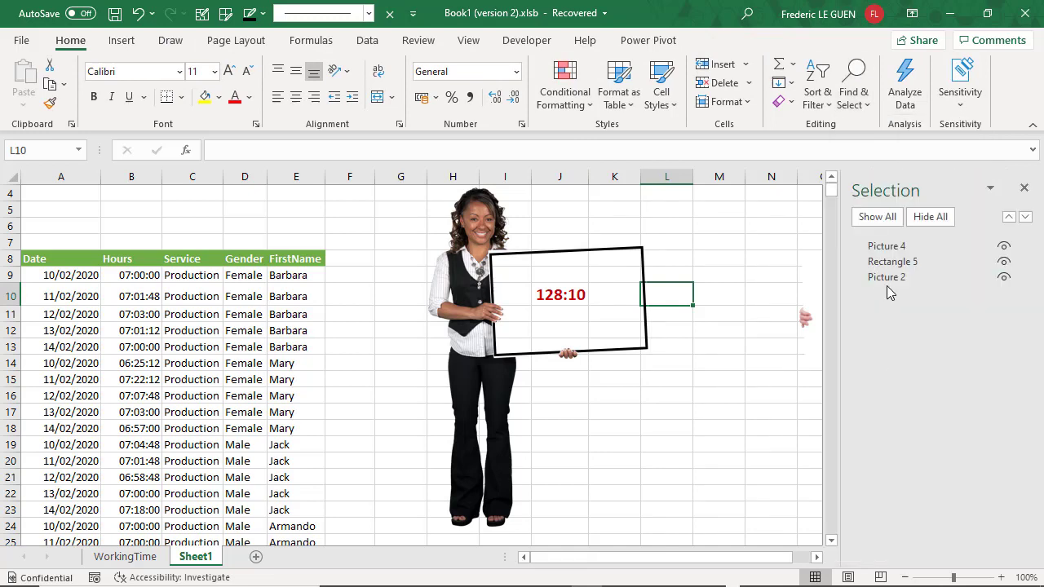
click(886, 247)
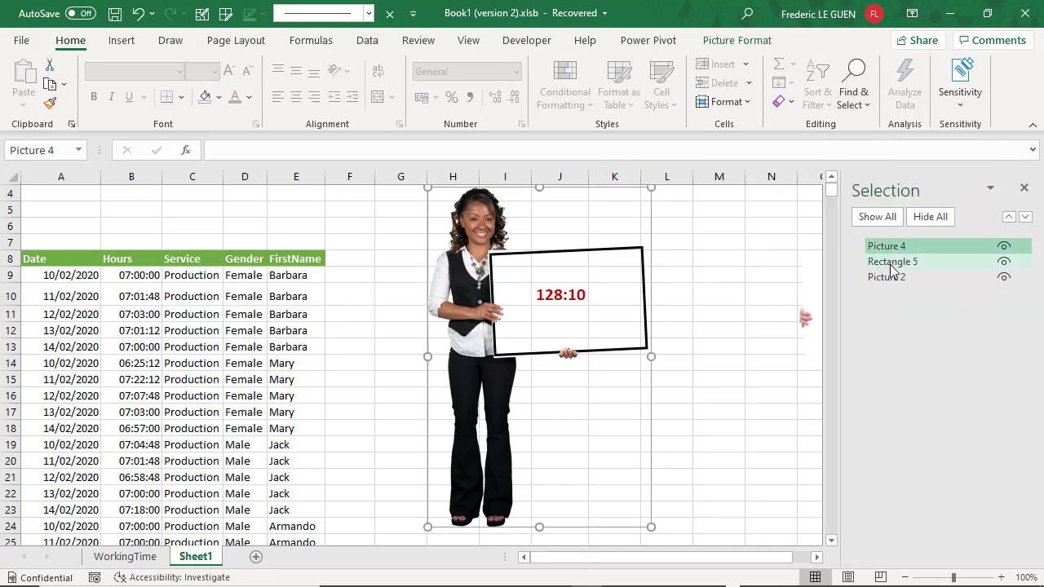
ctrl+click(892, 263)
click(827, 40)
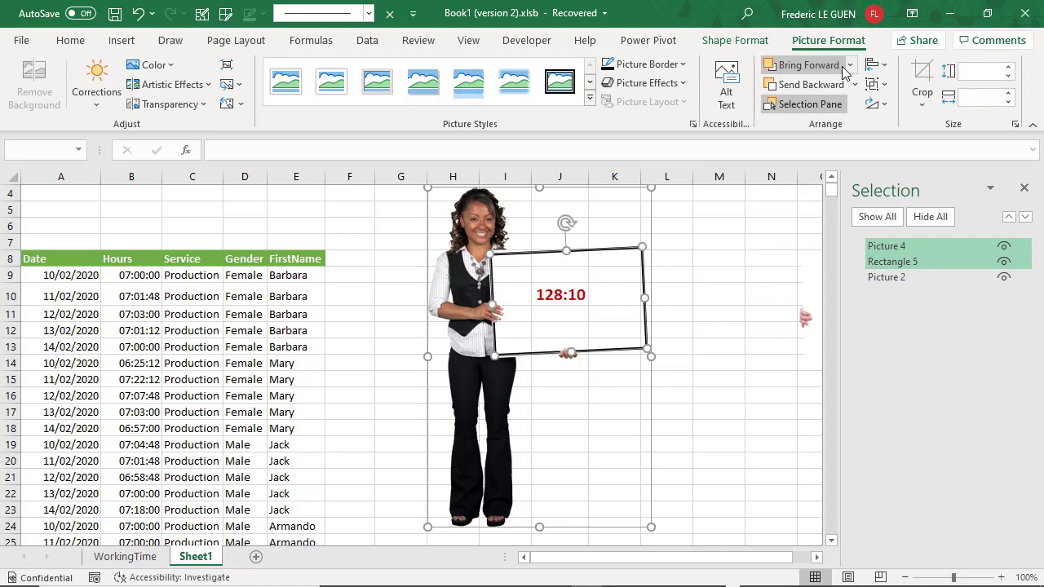
click(873, 84)
click(902, 104)
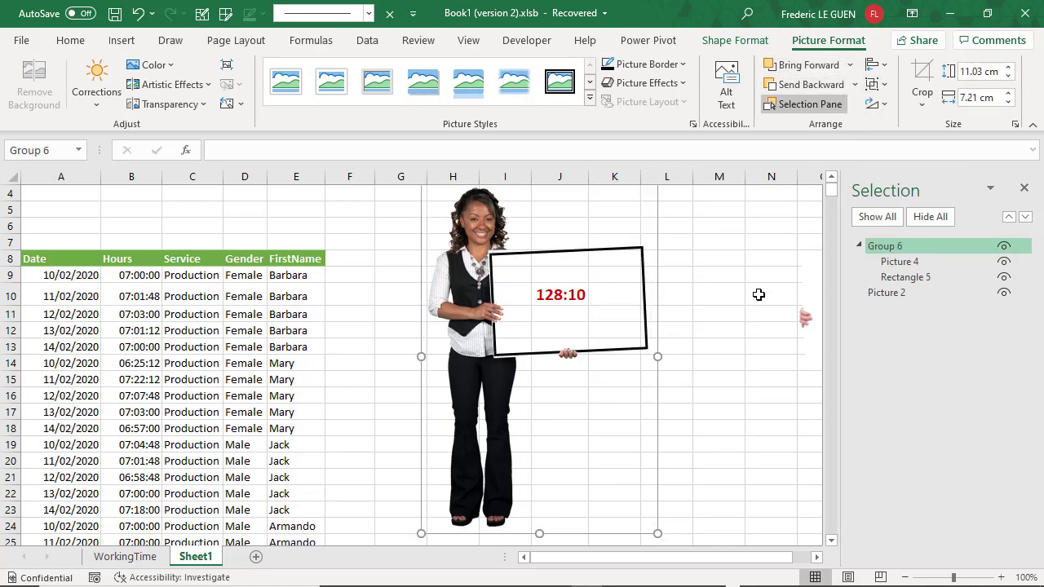
click(755, 499)
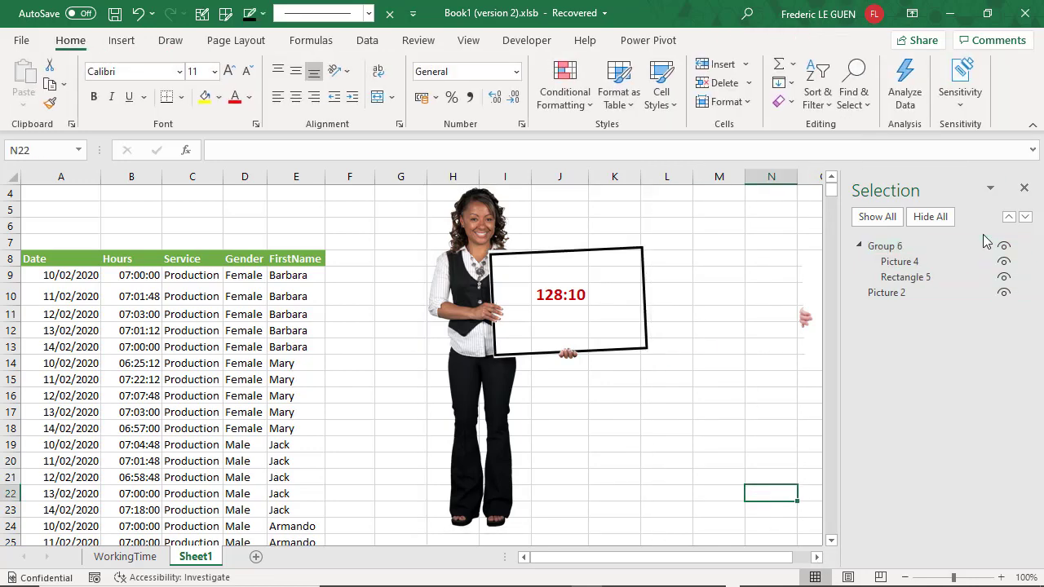
click(1024, 187)
Step: Scale down the woman's group proportionally and reposition it so her sign frames the female total
scroll(680, 377, down, 3)
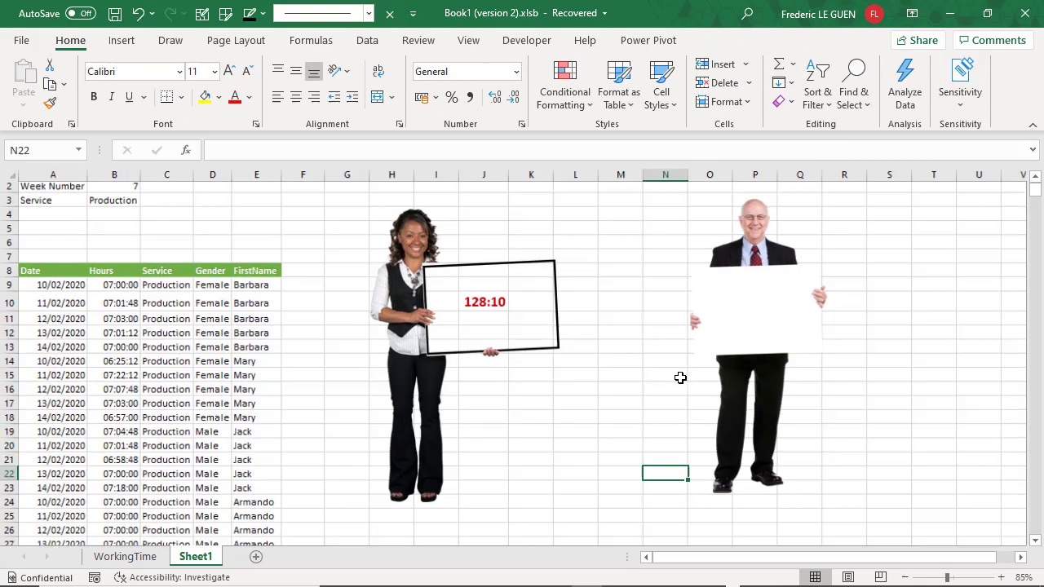
click(363, 357)
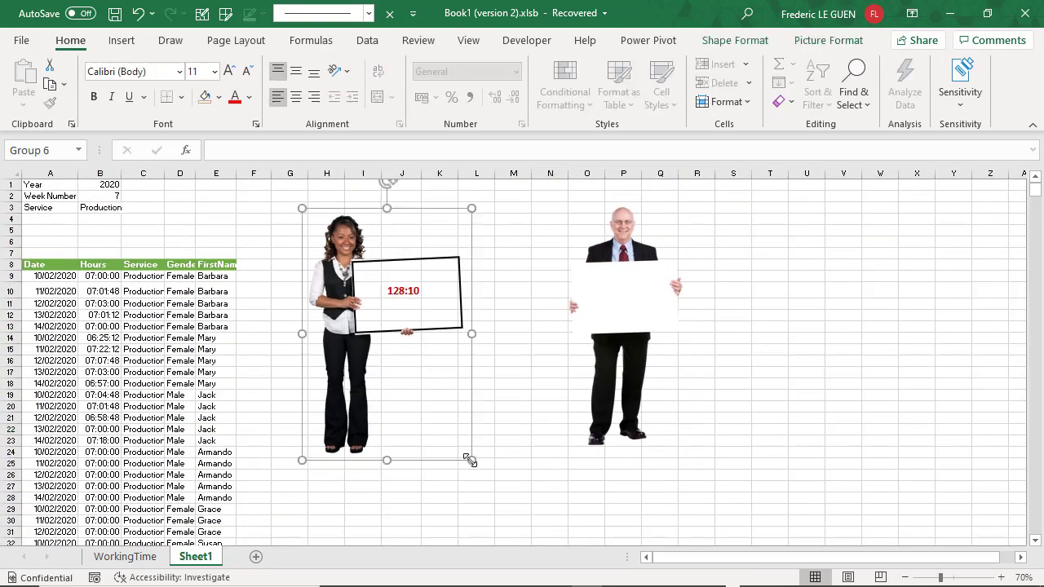
drag(462, 450, 416, 385)
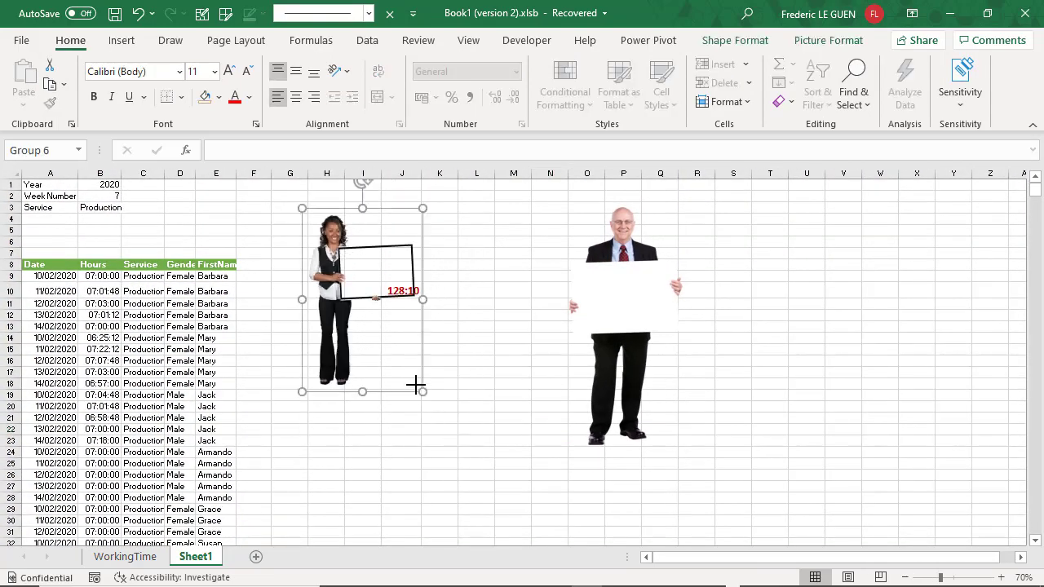
drag(347, 289, 370, 301)
Step: Draw a rectangle about 3.18 cm high and 5.07 cm wide over the man's blank sign
click(596, 305)
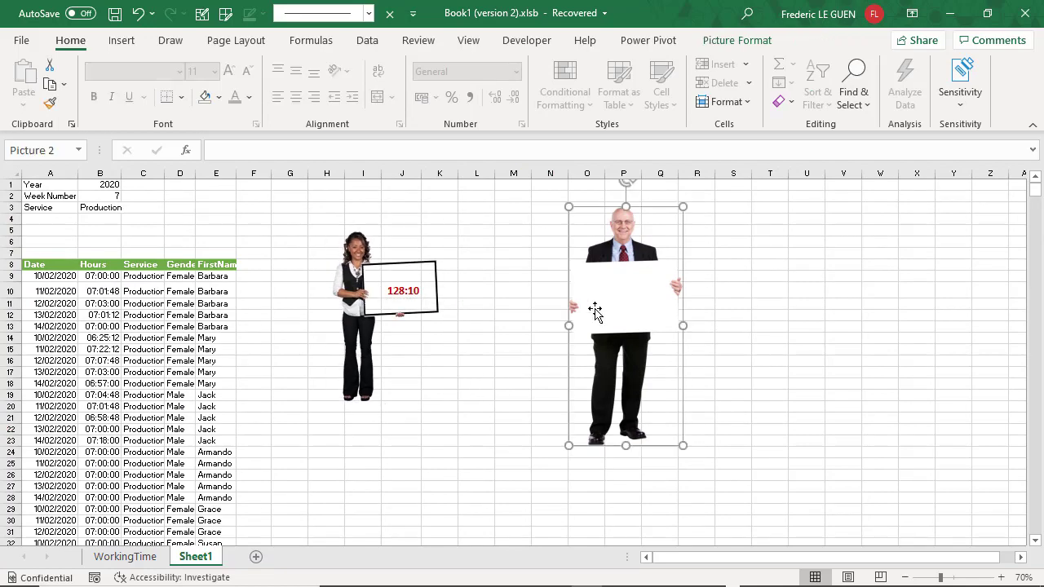
click(121, 39)
click(196, 81)
click(229, 166)
click(234, 326)
drag(573, 264, 681, 332)
Step: Remove the fill of the rectangle on the man's sign and give it a black 2¼ pt outline
click(400, 64)
click(376, 96)
click(414, 83)
click(414, 82)
mouse_move(415, 333)
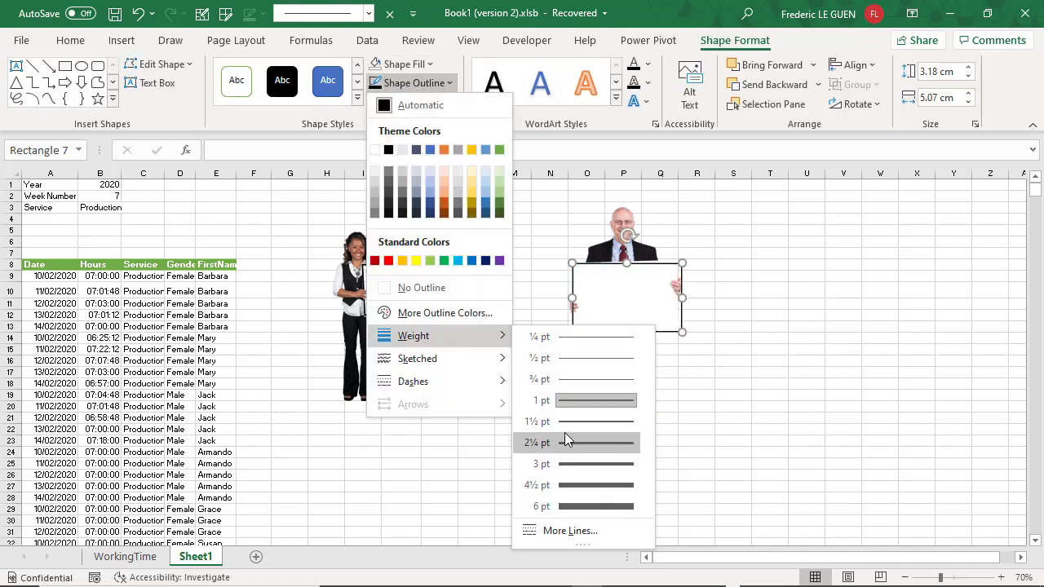
click(541, 437)
Step: Rotate and resize the frame to about 3.12 by 4.82 cm to fit the man's tilted sign, and send it behind his picture
scroll(707, 350, up, 7)
drag(702, 557, 897, 559)
click(1033, 180)
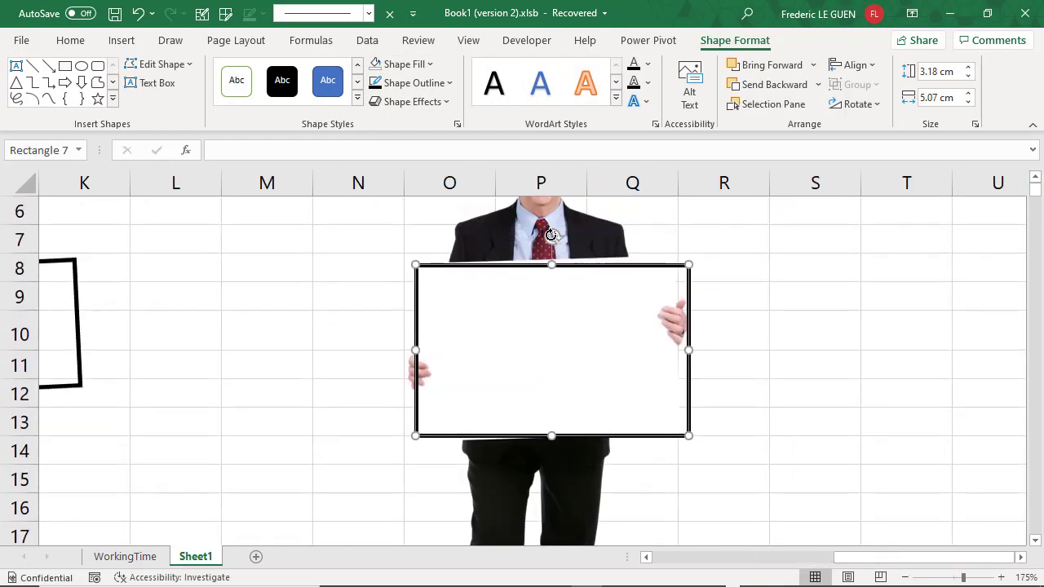
drag(553, 231, 540, 236)
click(739, 85)
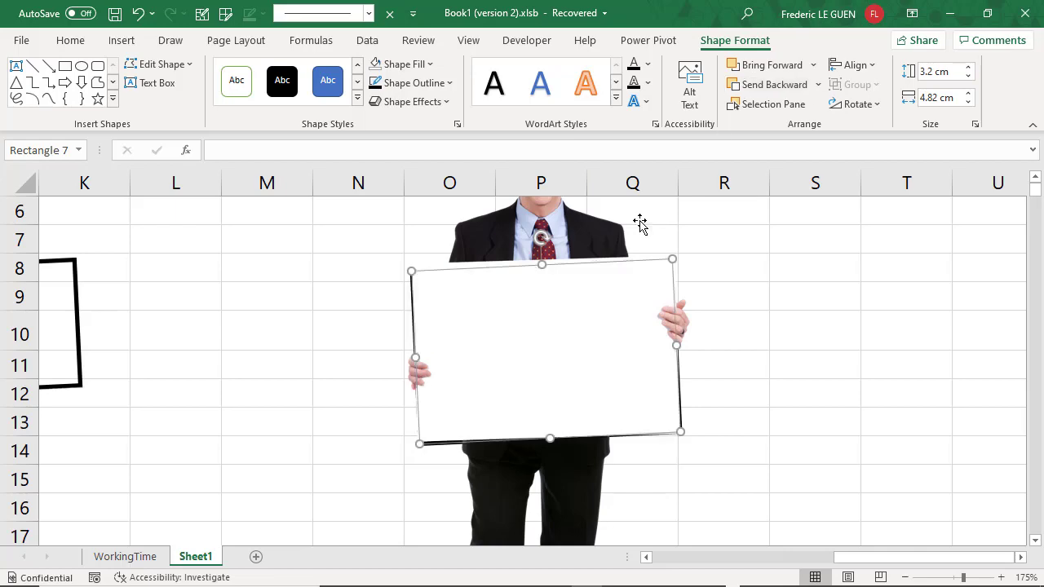
drag(550, 438, 546, 433)
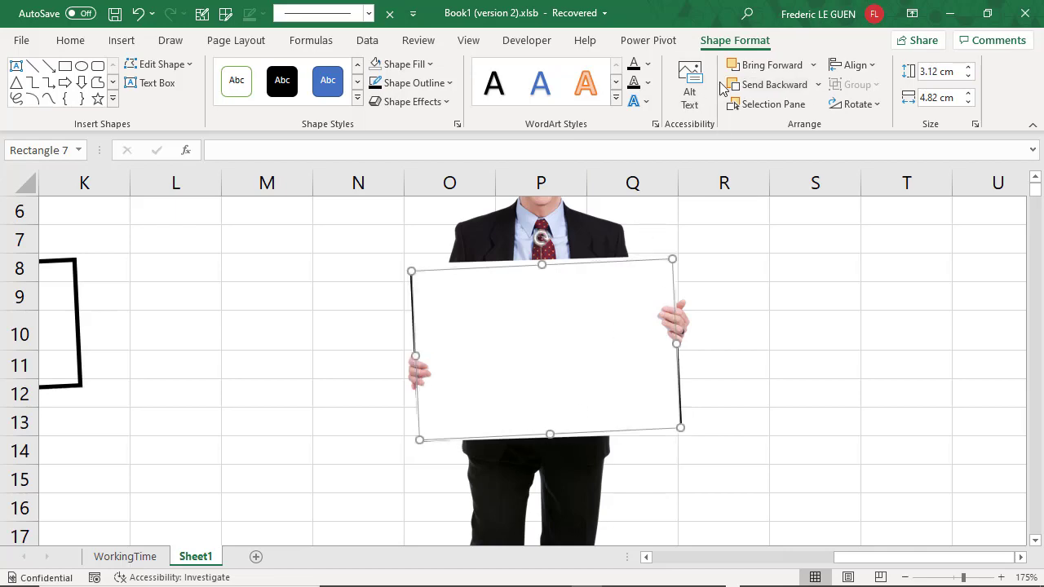
Step: Make the white of the sign in the man's picture transparent
click(570, 326)
click(153, 65)
click(210, 475)
click(541, 366)
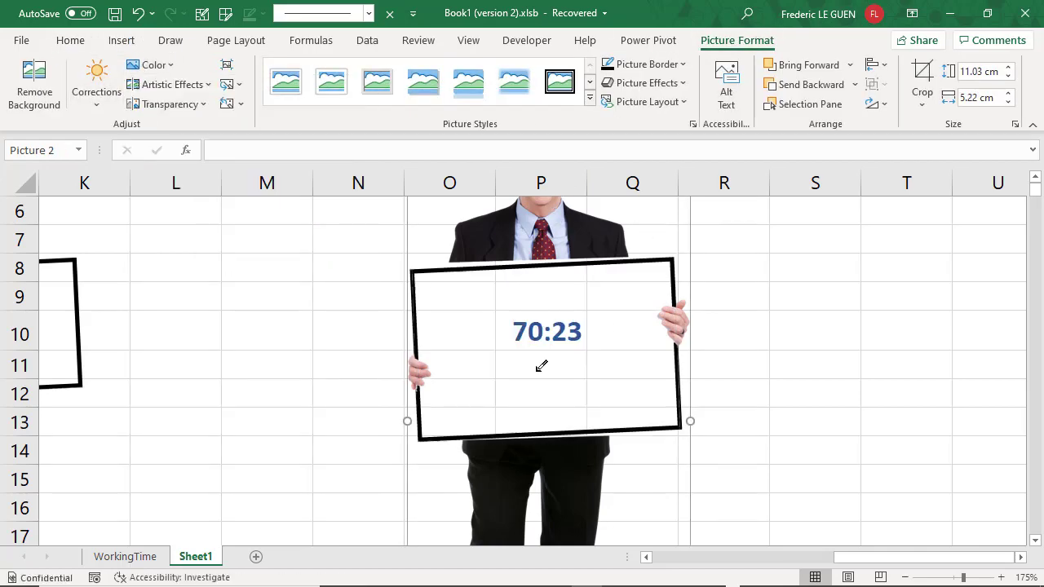
Step: Group the man's picture with the frame rectangle around his sign
scroll(811, 85, up, 11)
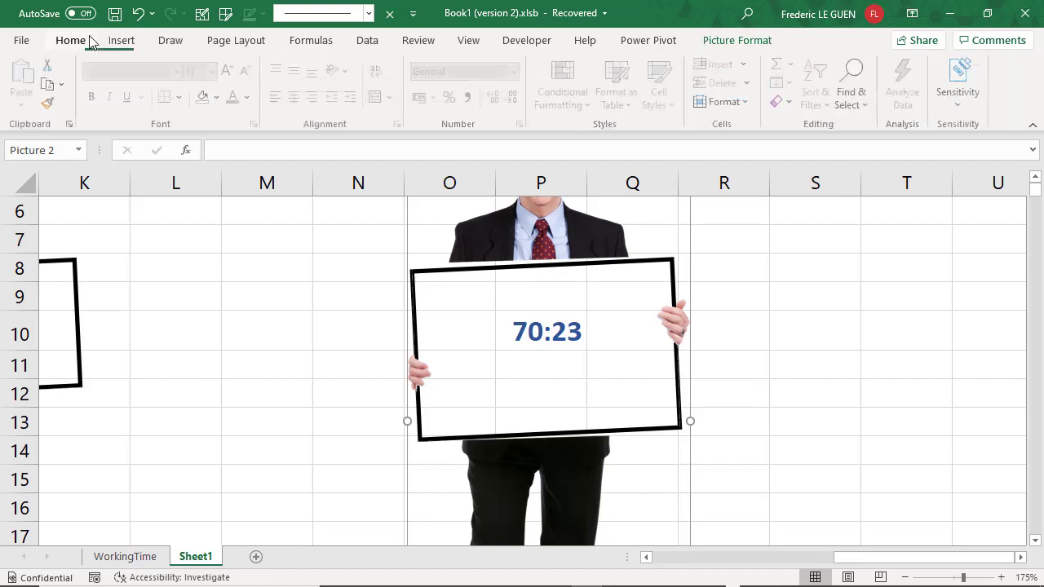
click(736, 42)
click(835, 106)
ctrl+click(900, 306)
click(828, 40)
click(874, 85)
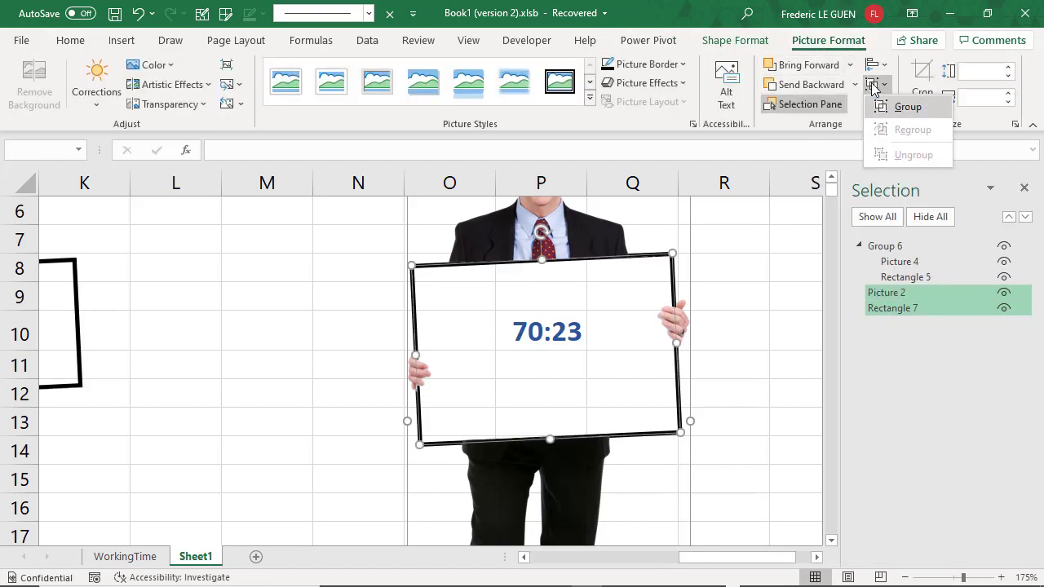
click(901, 104)
click(1024, 190)
Step: Shrink the man's group to about 8.66 by 4.12 cm and move it beside the woman, over columns L to N
scroll(736, 269, down, 7)
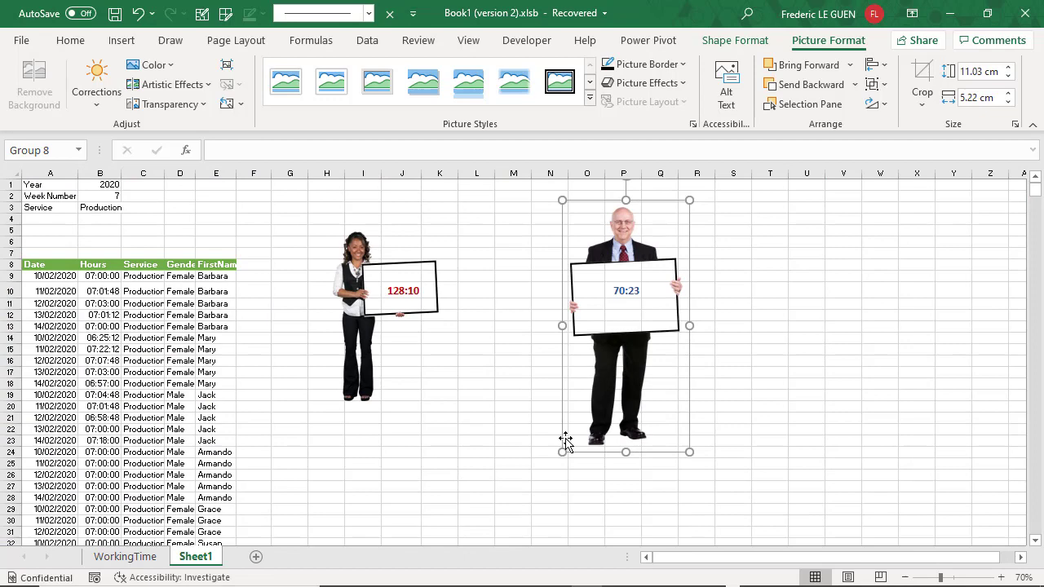
drag(565, 441, 591, 400)
drag(623, 344, 503, 355)
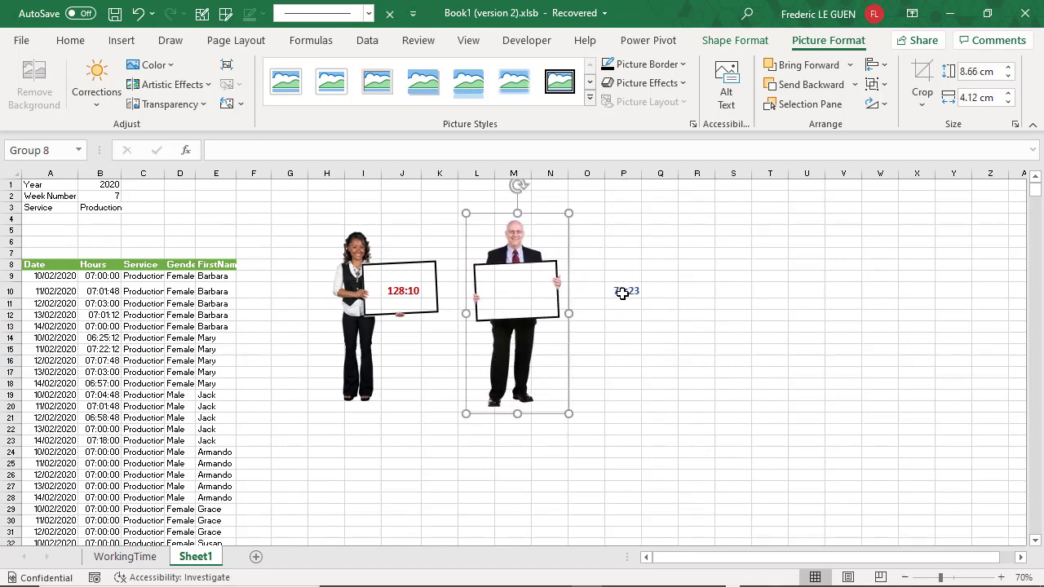
Step: Move the male total's cell to M10, inside the frame of the man's sign
click(622, 293)
drag(613, 297, 503, 298)
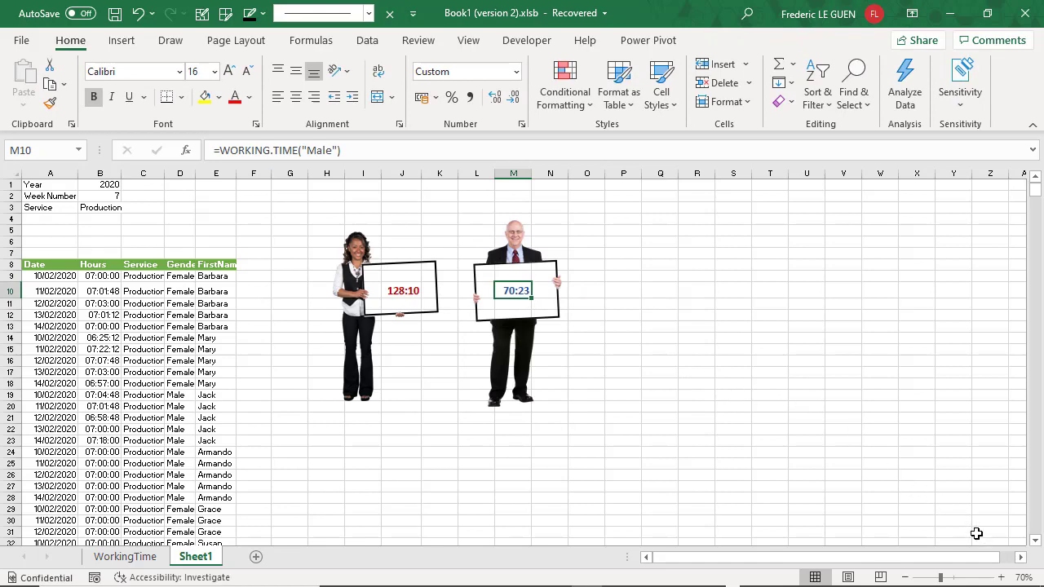
click(952, 579)
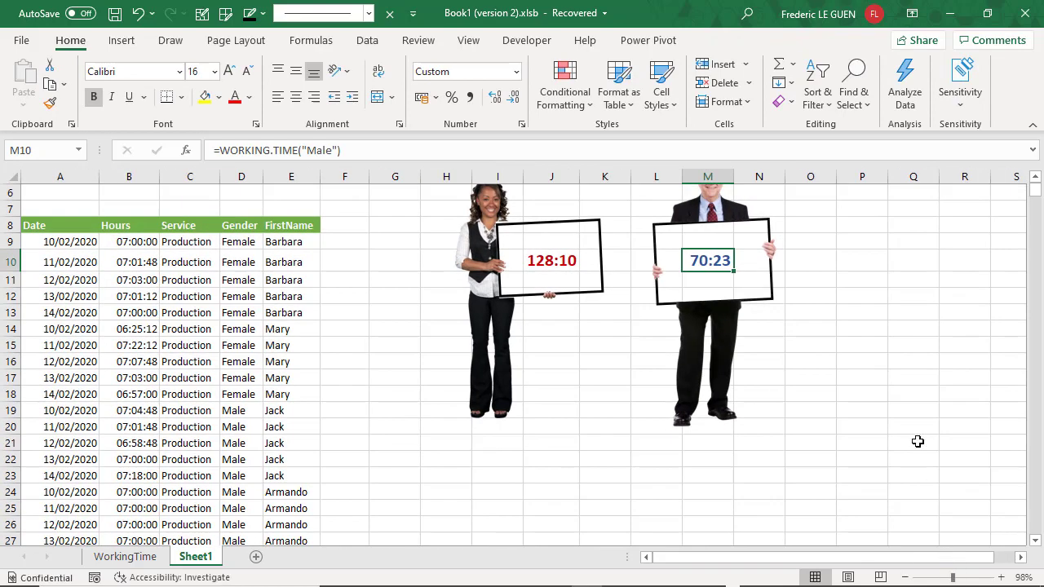
Step: Set the report's year to 2019 and its week number to 8
scroll(918, 437, down, 1)
scroll(917, 440, up, 1)
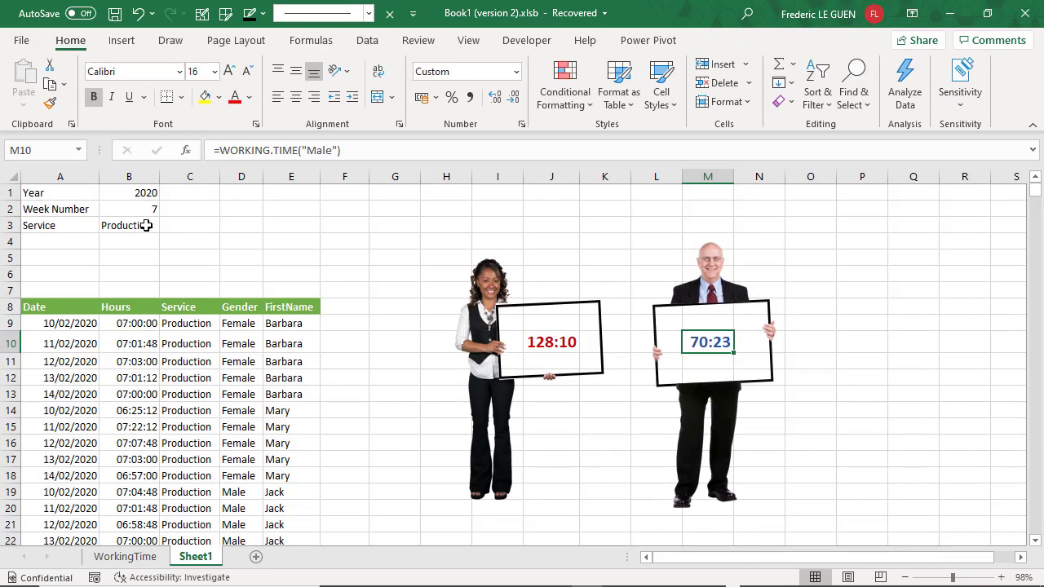
click(146, 196)
click(167, 193)
click(152, 212)
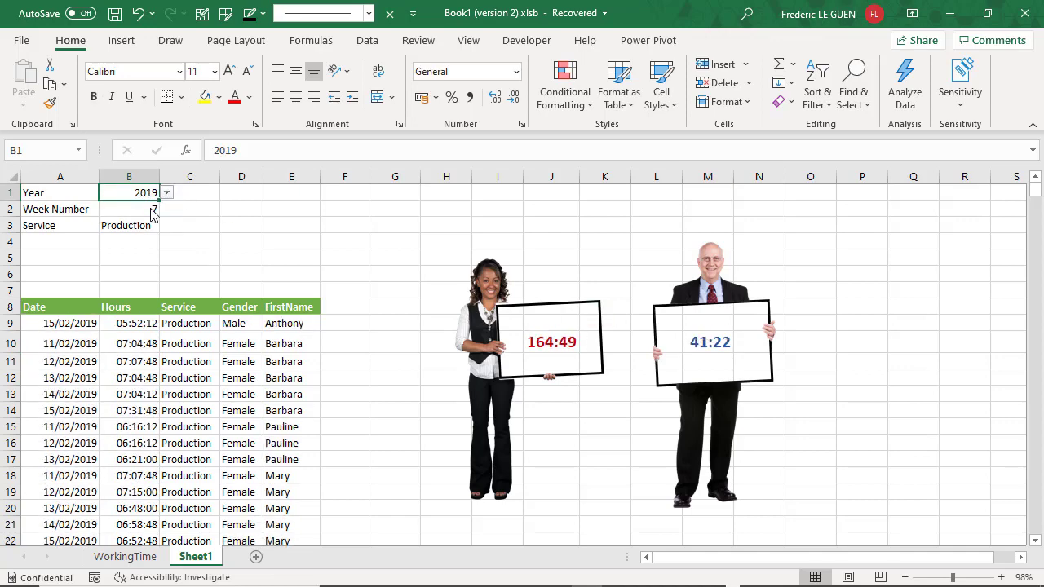
click(153, 209)
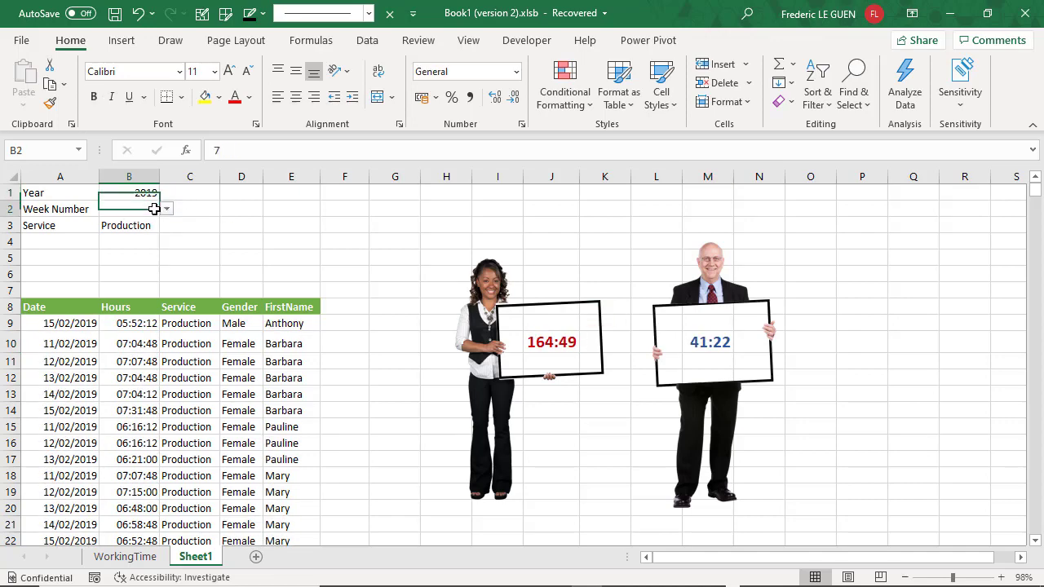
click(166, 208)
click(142, 236)
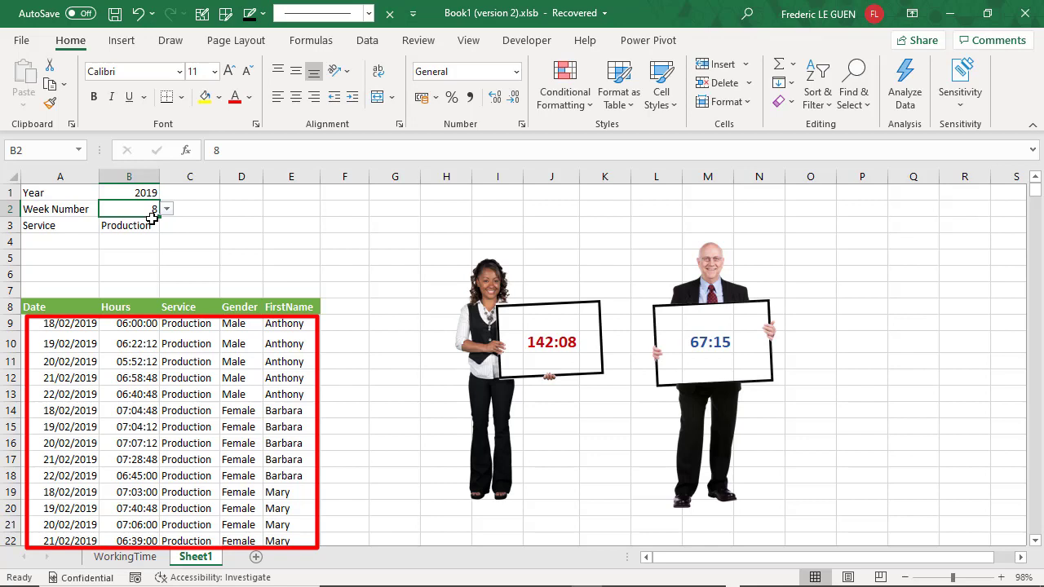
Step: Enter 0 in cell F8, beside the FirstName header
click(340, 307)
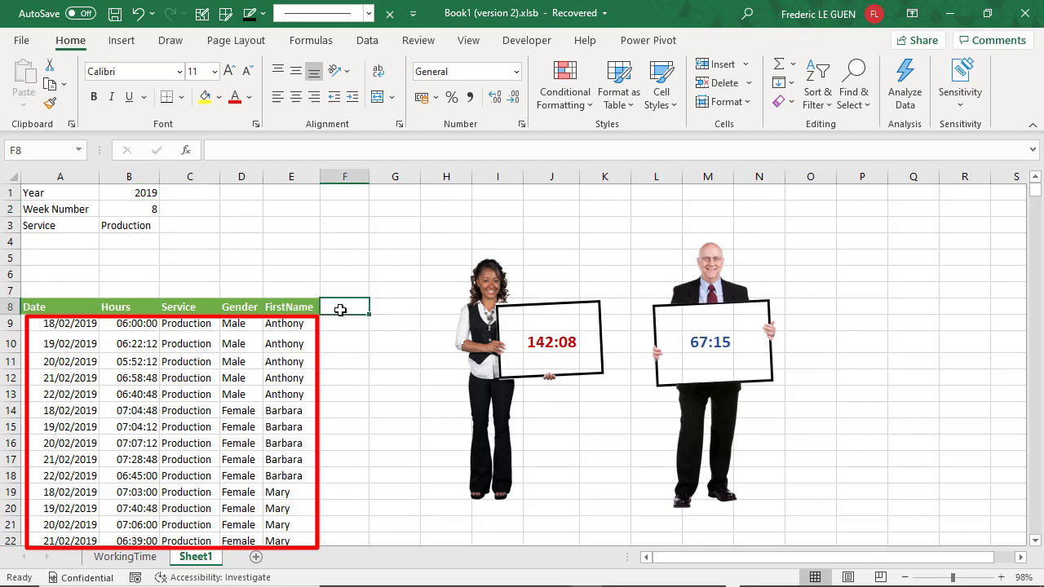
text(0)
key(Return)
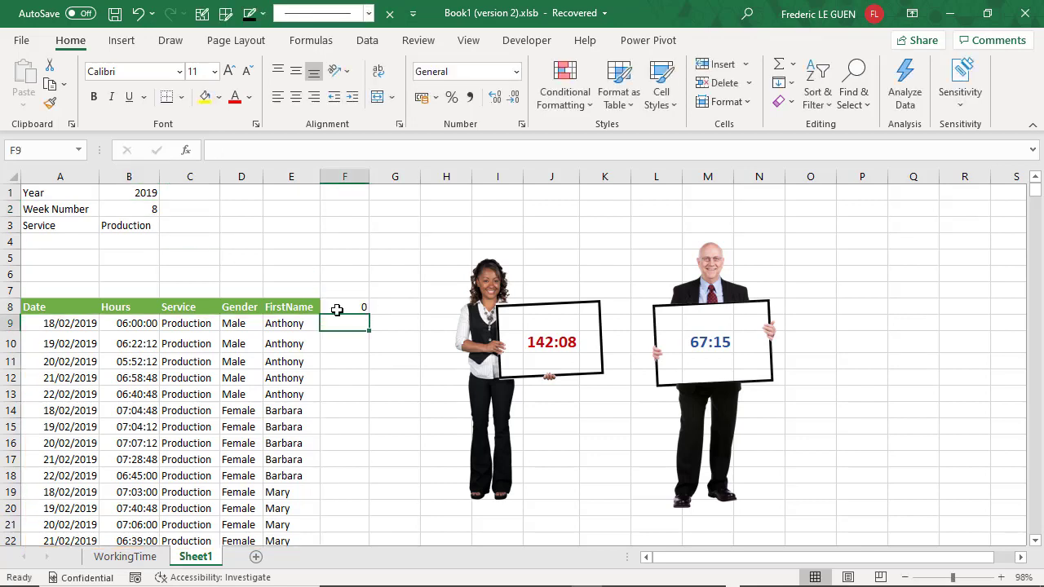
Step: Enter the group-numbering formula =IFS(E9="","",D9<>D8,F8+1,TRUE,F8) in cell F9
text(=ifs()
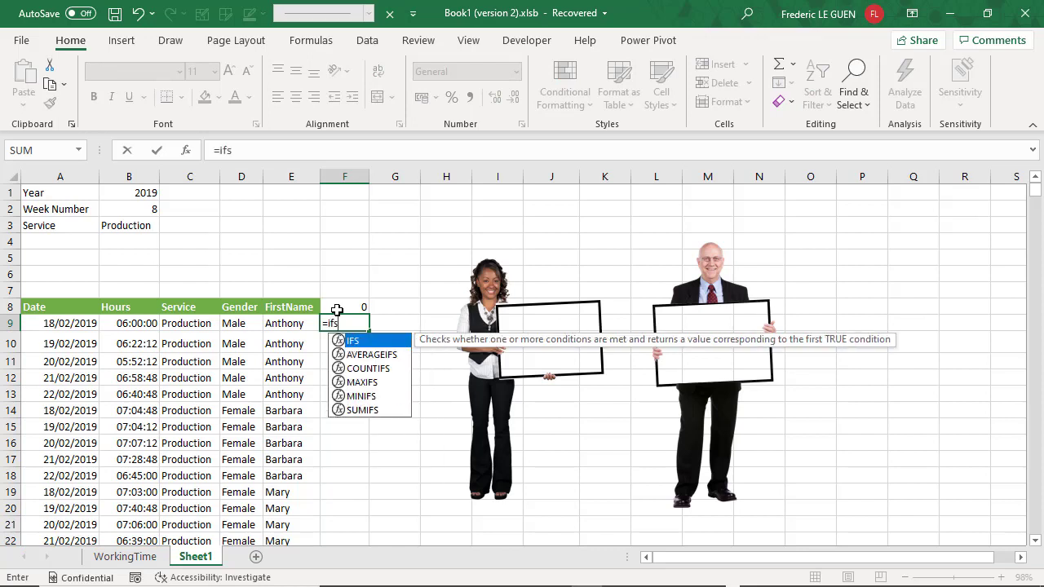
click(279, 324)
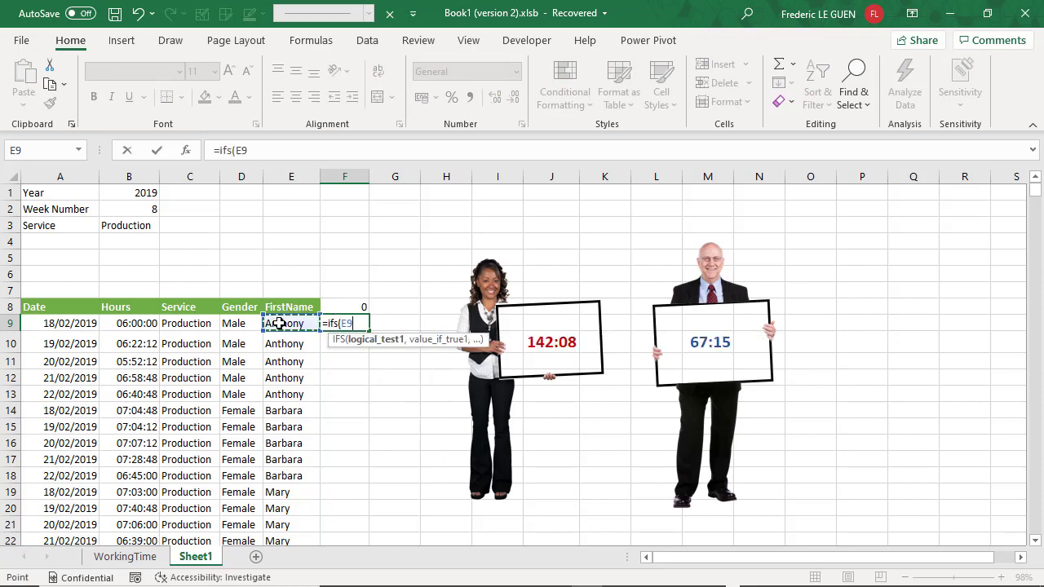
text(="",)
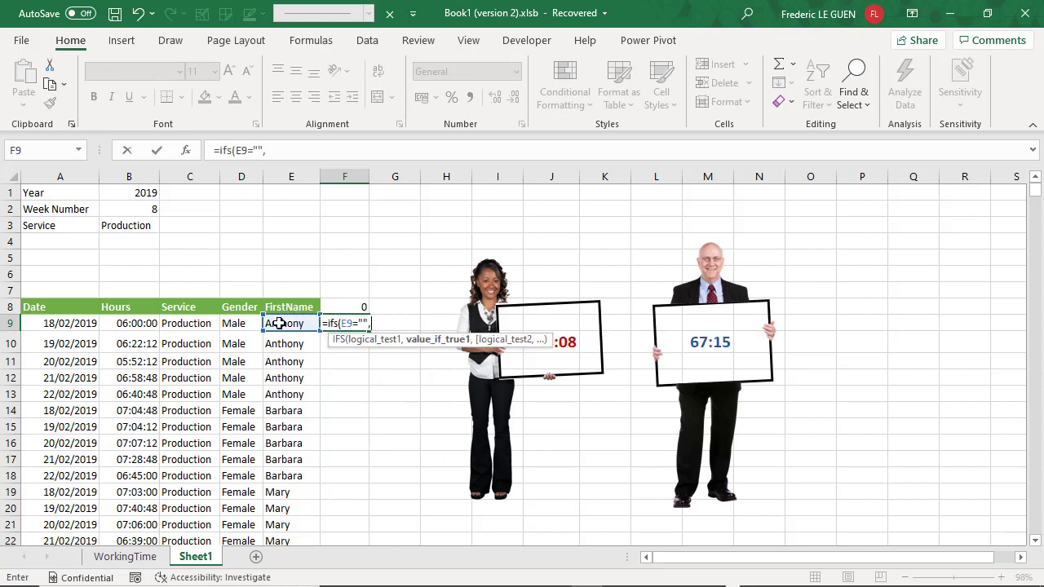
text("",)
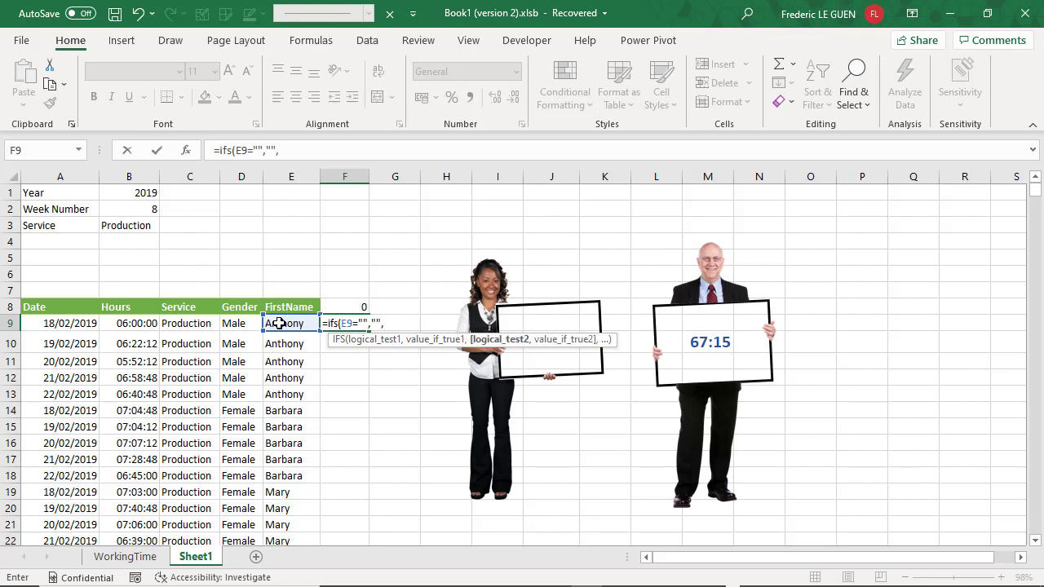
click(239, 323)
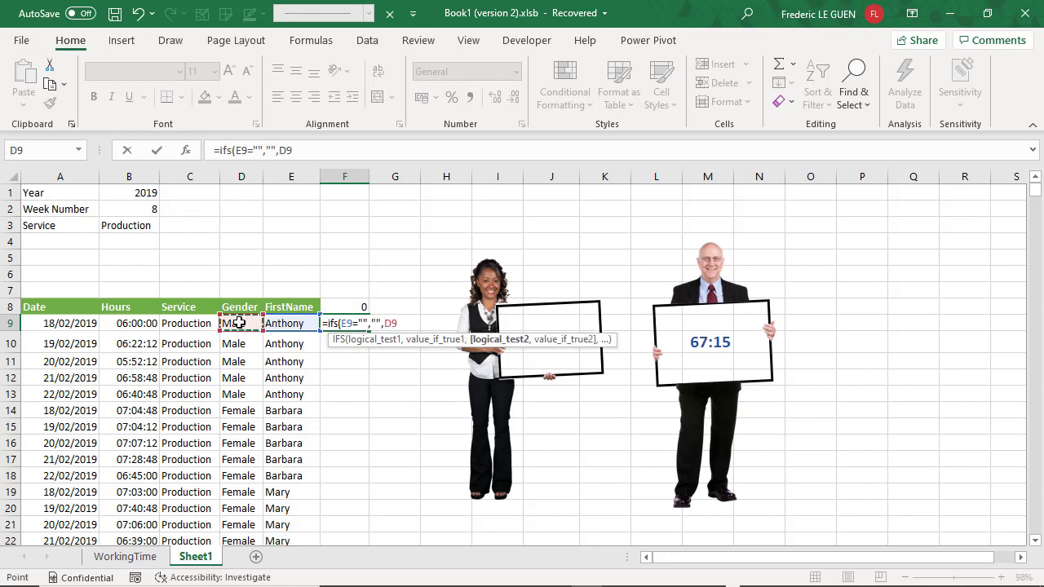
text(<>)
click(239, 307)
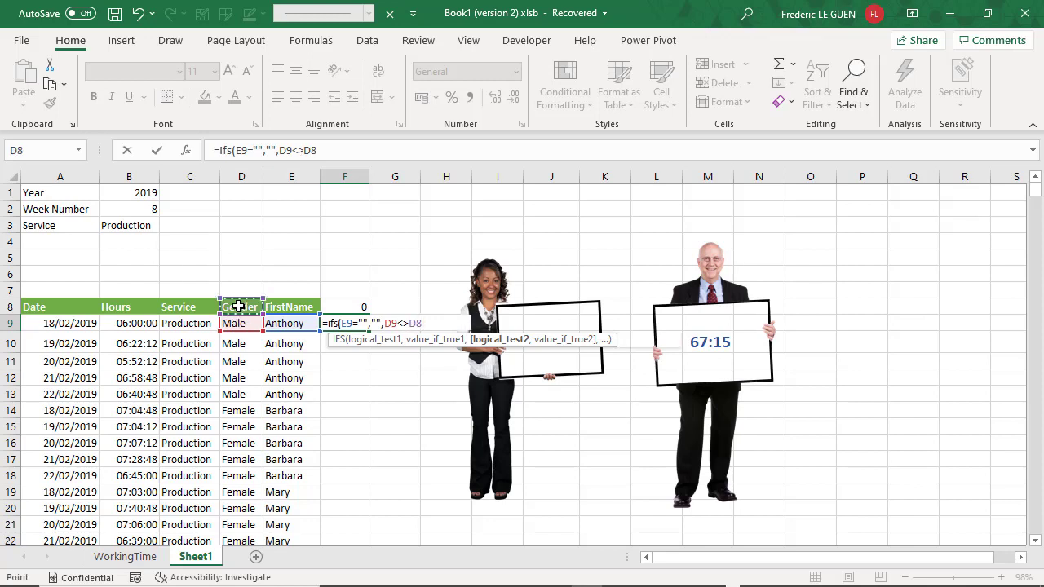
text(,)
click(352, 306)
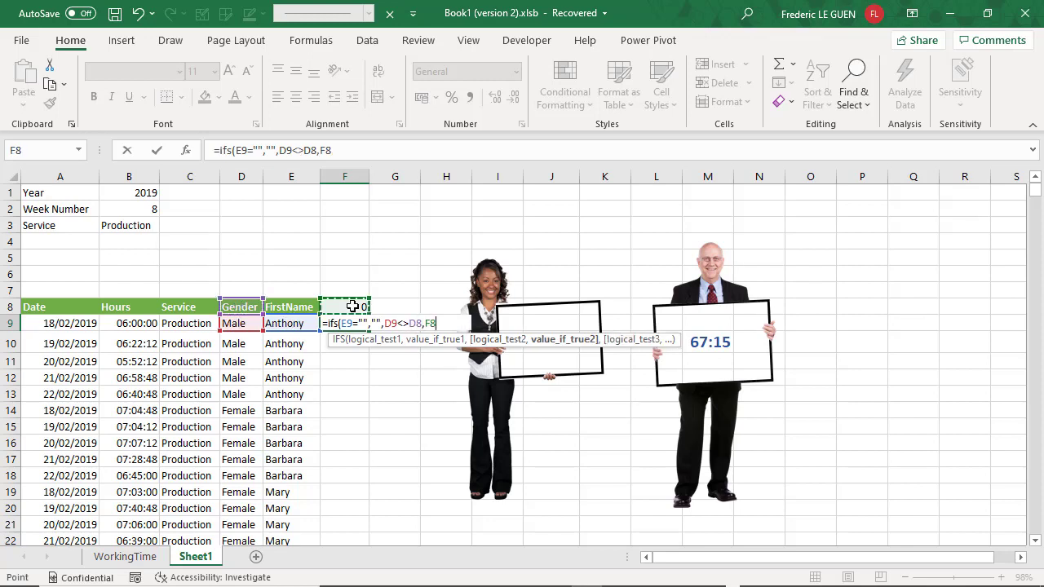
text(+1,TRUE)
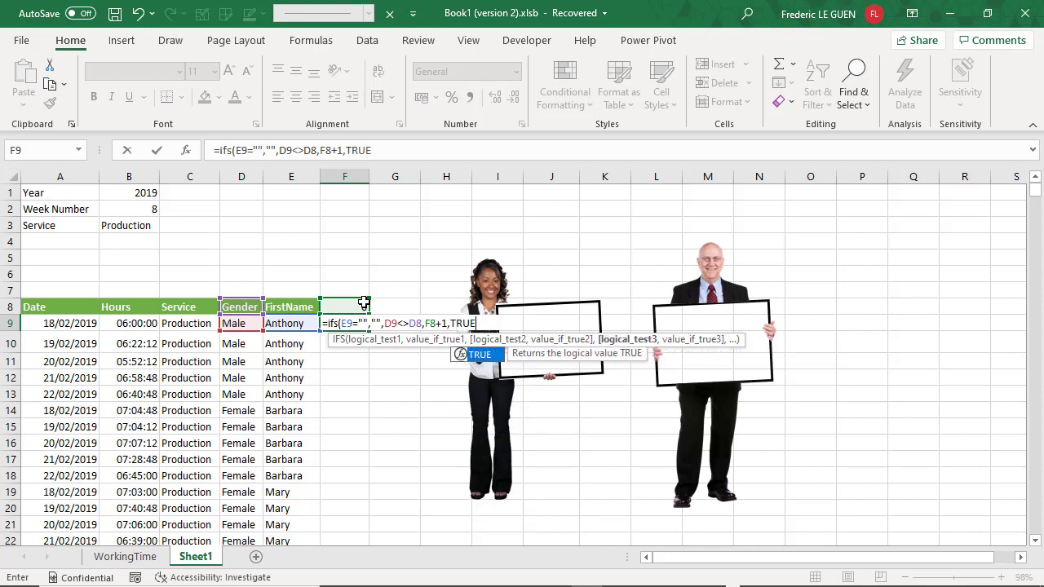
text(,)
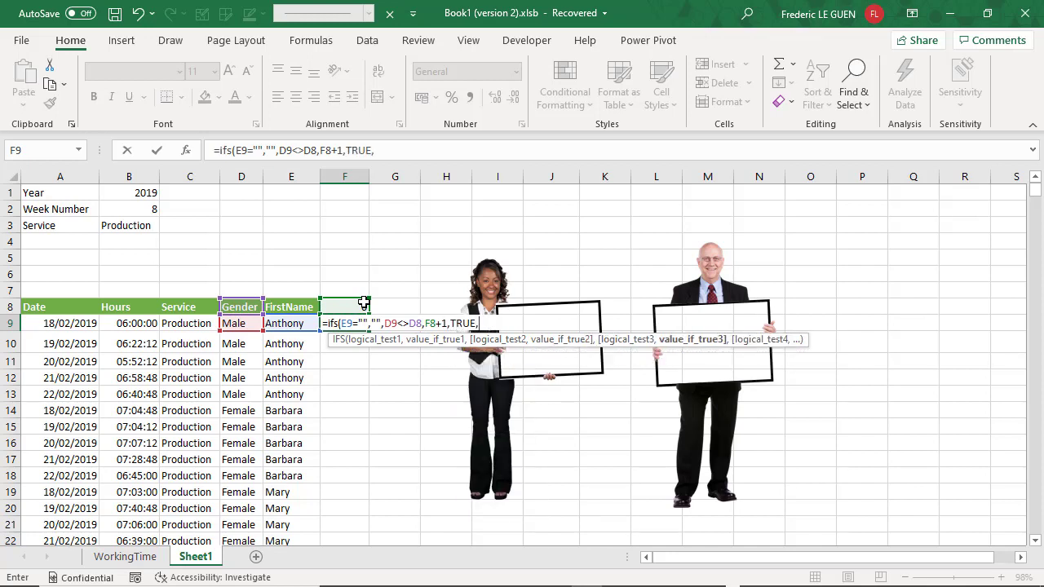
click(349, 306)
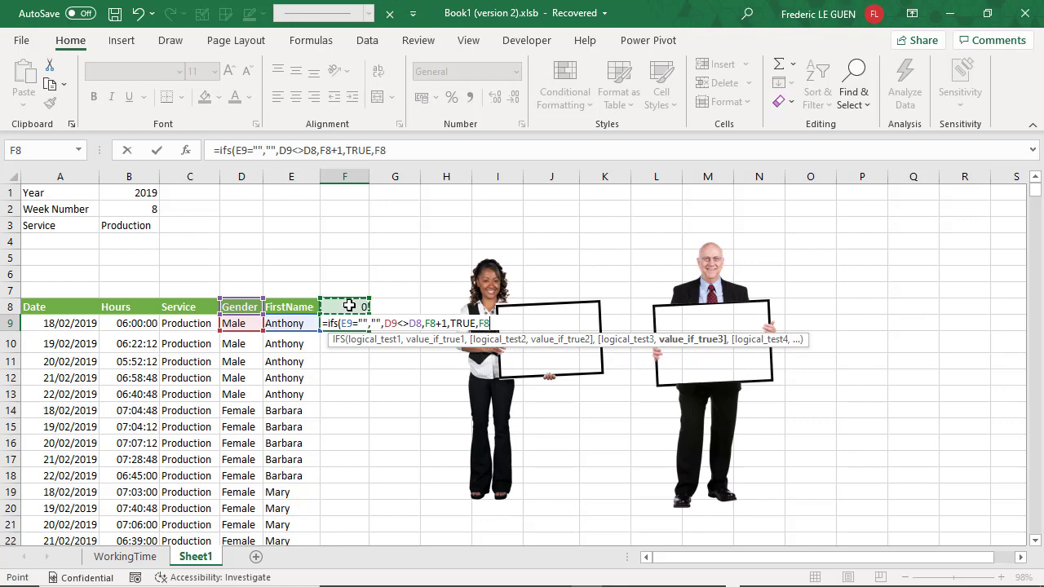
text())
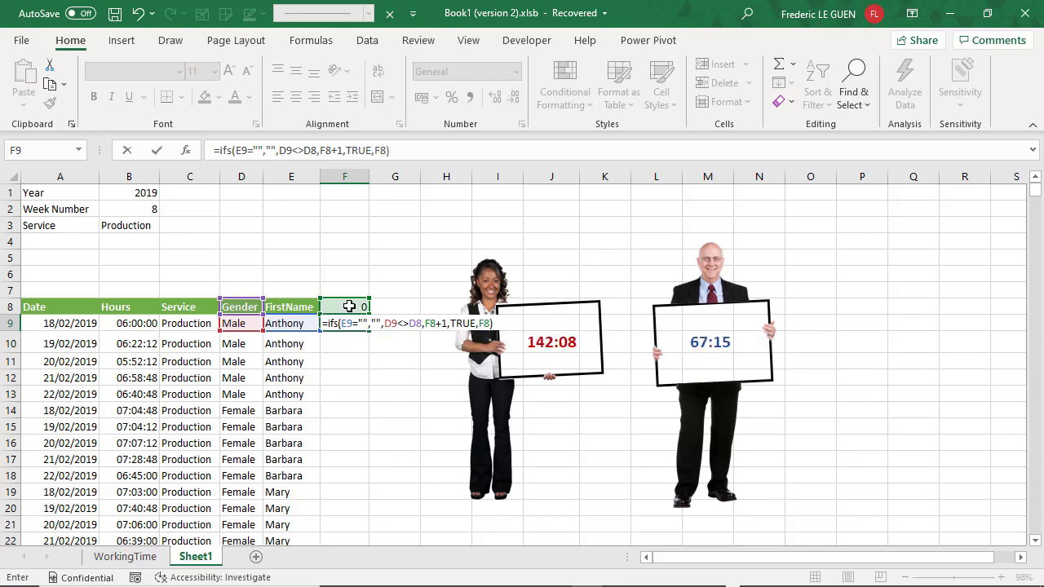
key(Return)
Step: Fill the IFS formula from F9 down column F, well past the last row of the report
click(351, 323)
drag(369, 332, 373, 578)
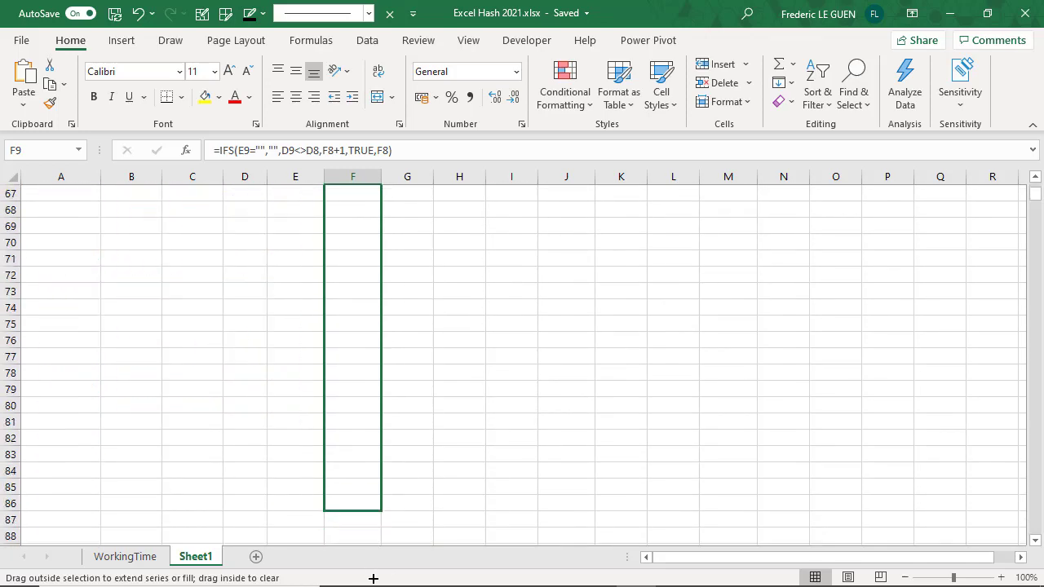
drag(1033, 245, 1034, 206)
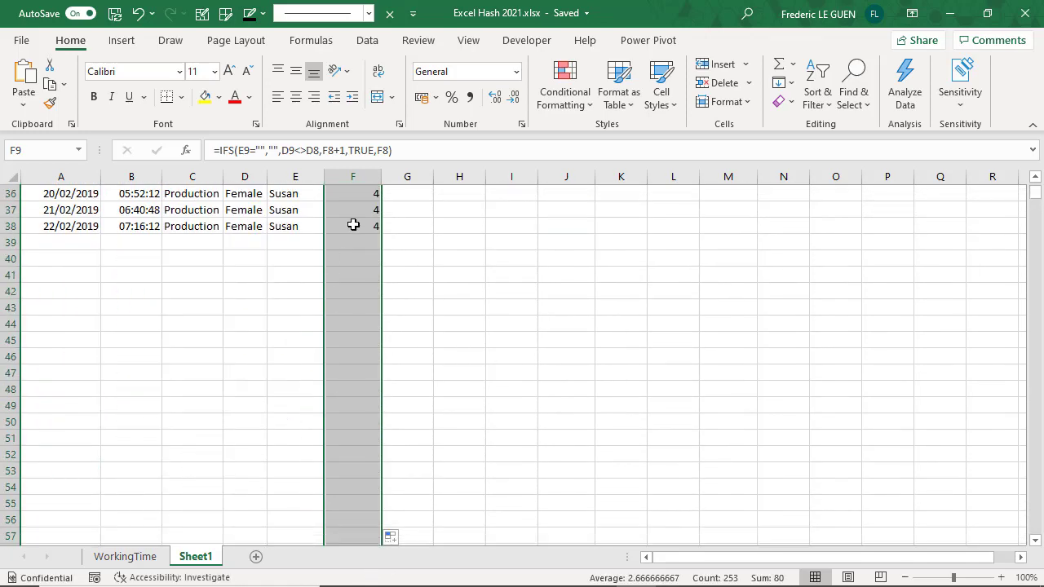
scroll(355, 228, up, 12)
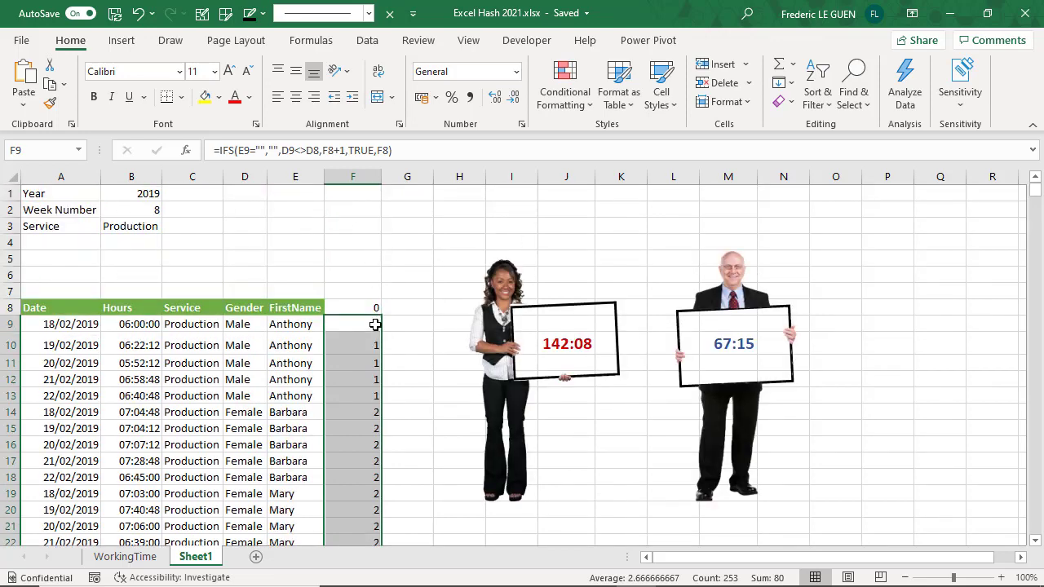
Step: Start a new formula-based conditional formatting rule on cell F9 with the condition =$F9=EVEN($F9)
click(367, 325)
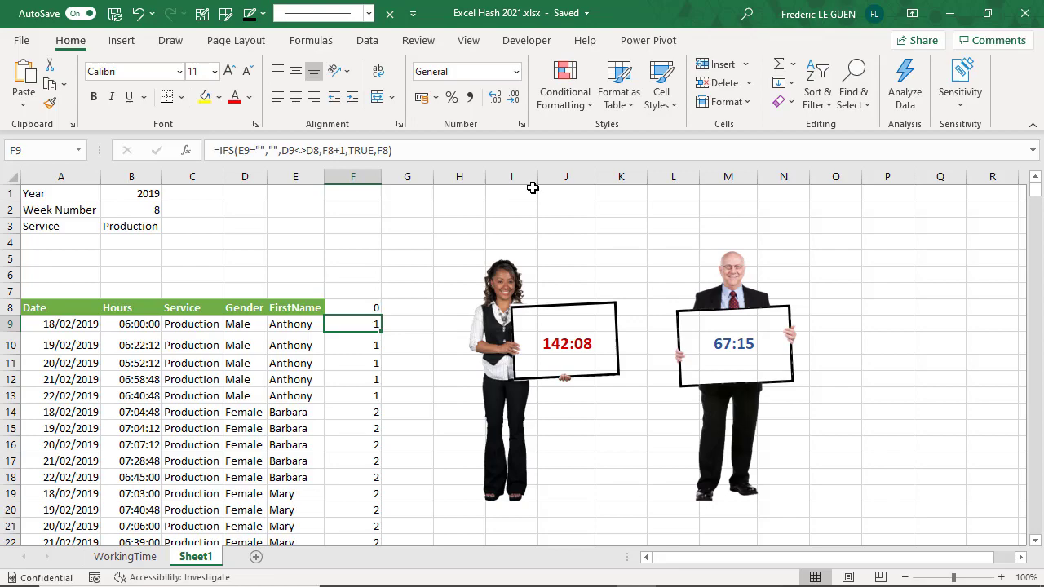
click(579, 113)
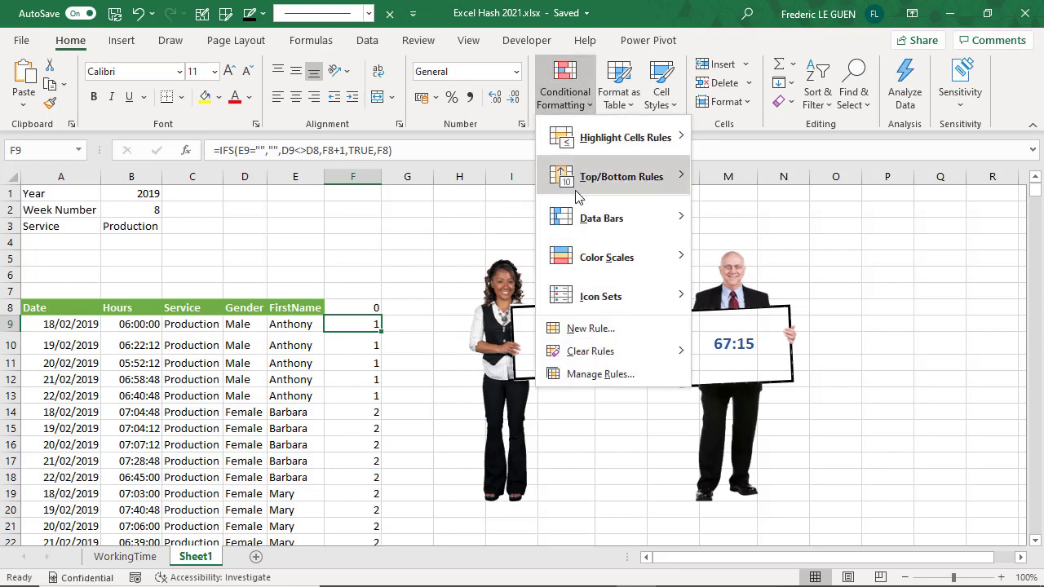
click(571, 334)
click(648, 358)
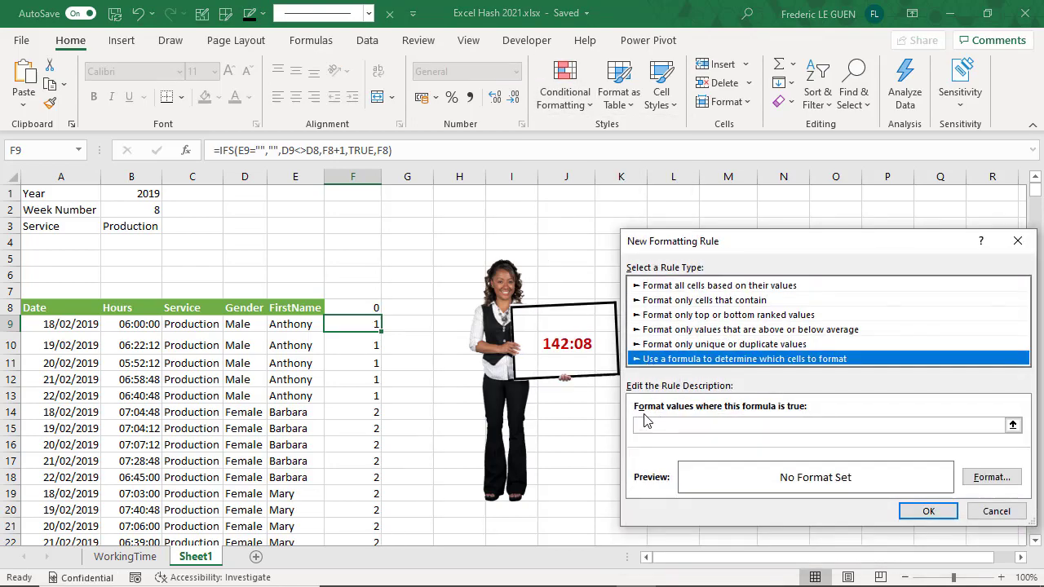
click(644, 423)
text(=)
click(359, 324)
key(F4)
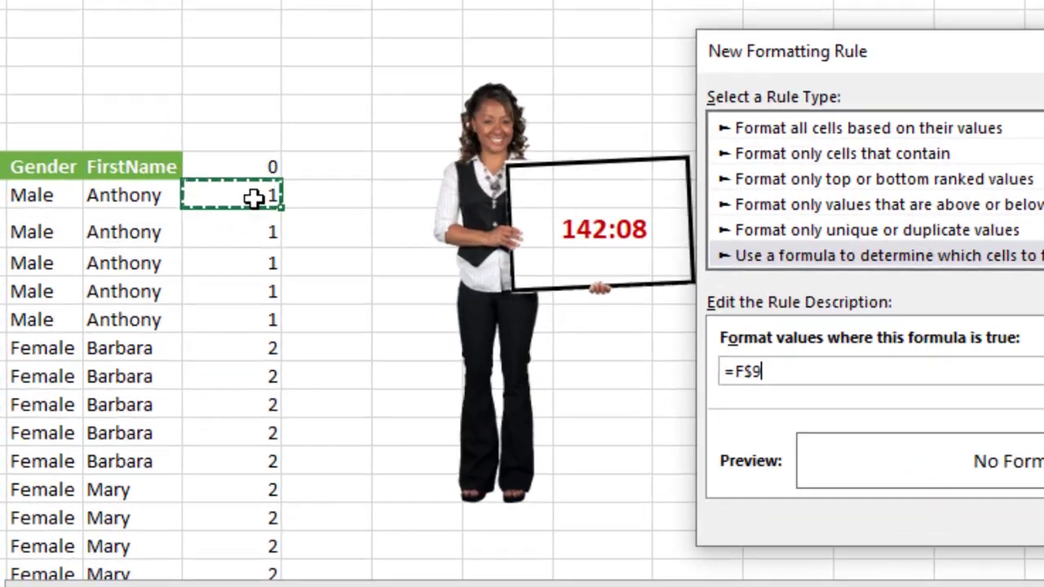
key(F4)
text(=EVEN)
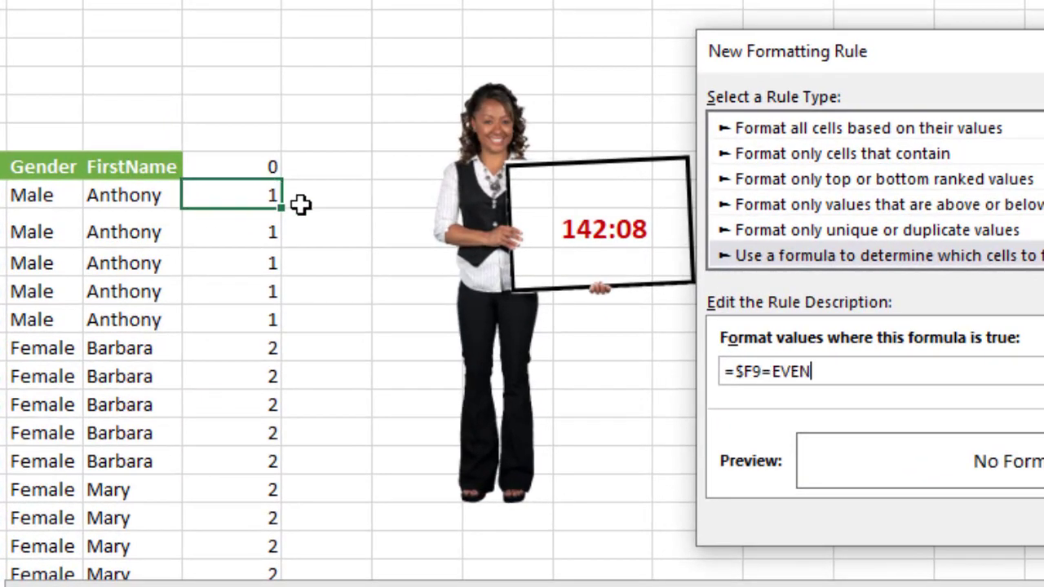
text(()
click(250, 197)
key(F4)
key(F4)
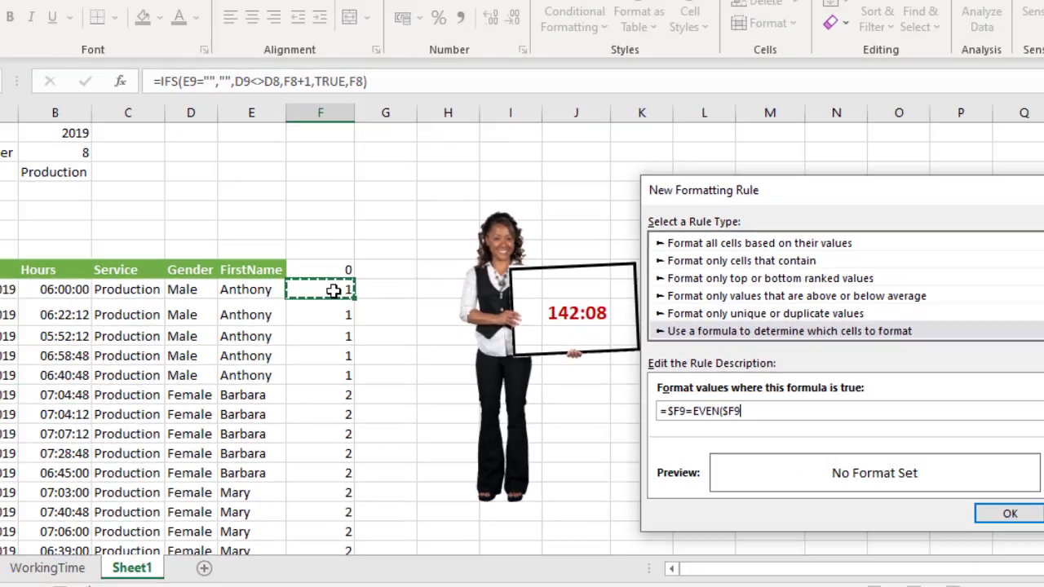
text())
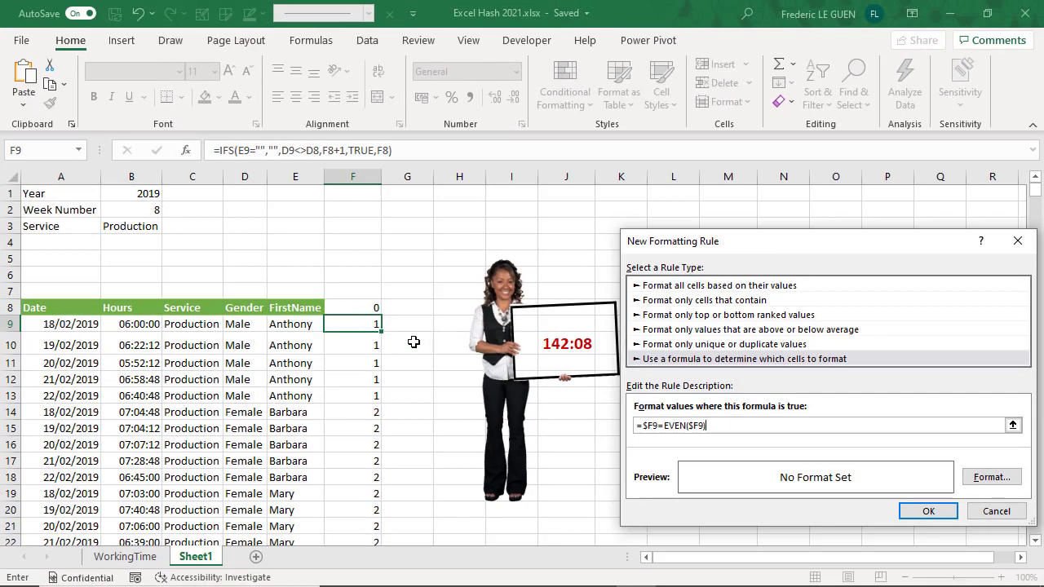
Step: Give the conditional formatting rule a light green background fill and save the rule
click(978, 481)
click(766, 197)
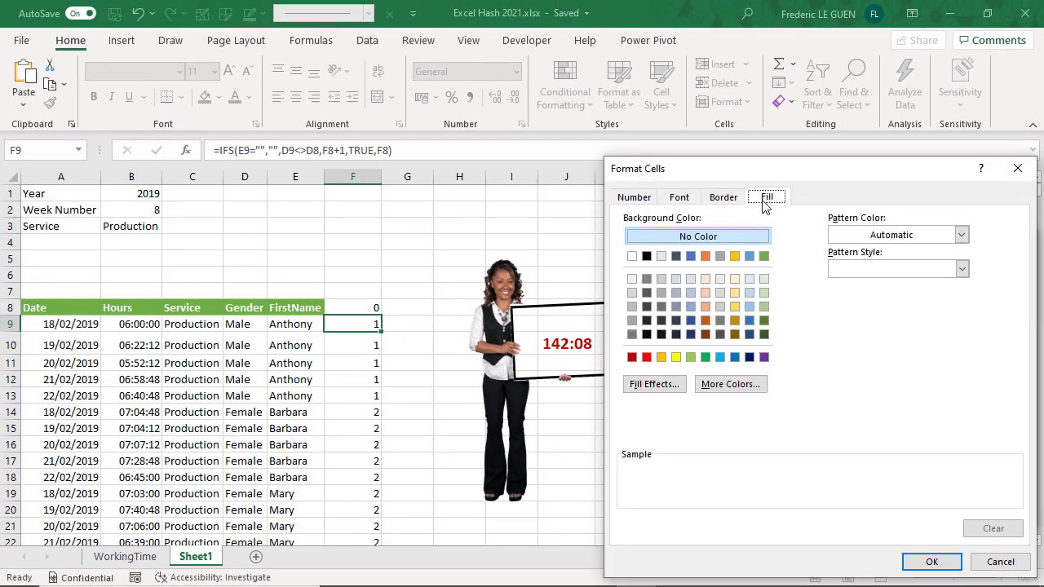
click(763, 293)
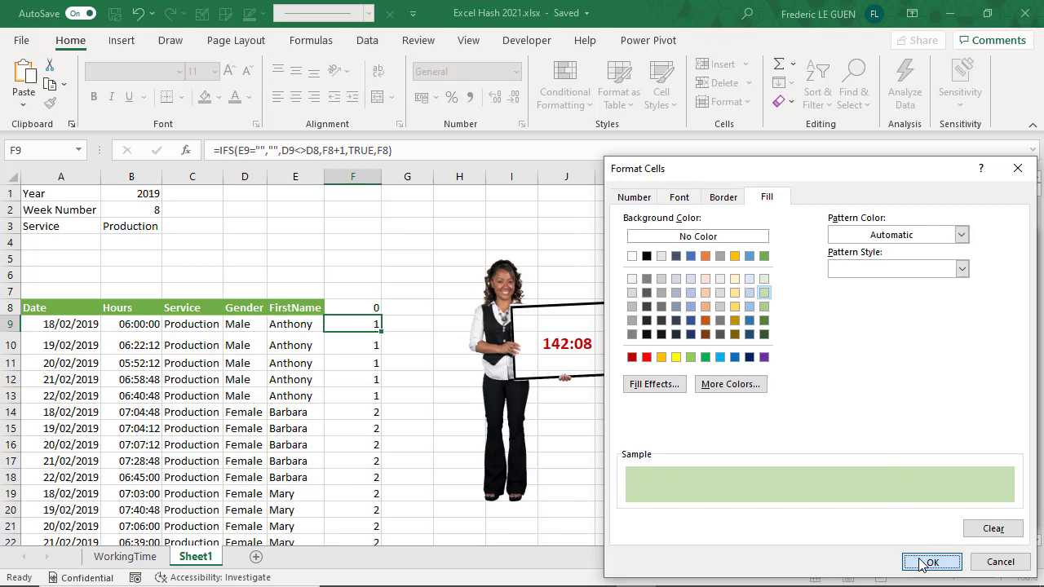
click(923, 562)
click(928, 511)
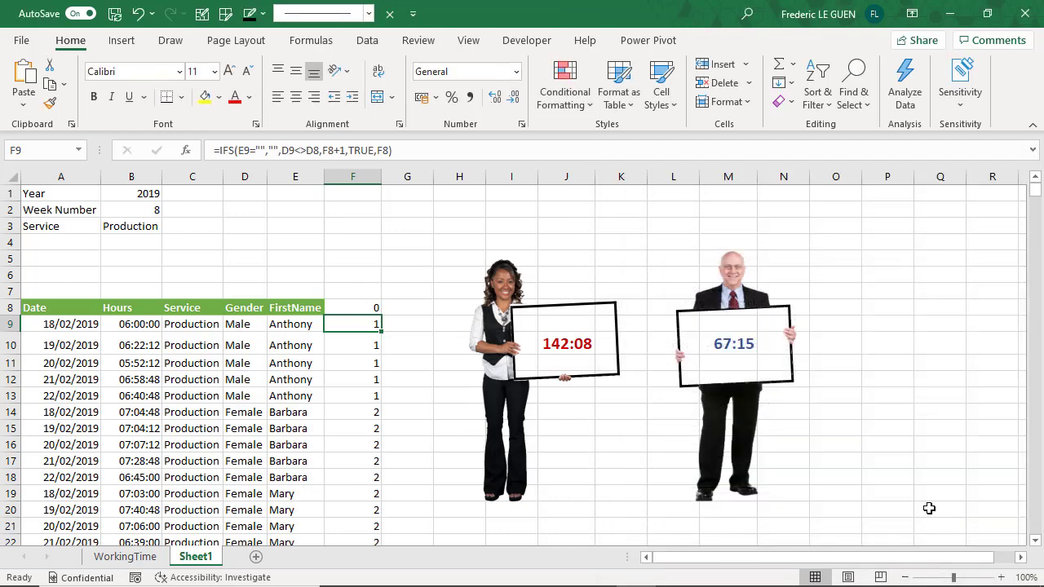
Step: Extend the even-number formatting rule's range to =$A$9:$F$250, apply it, and check the banding down the report
click(582, 104)
click(579, 375)
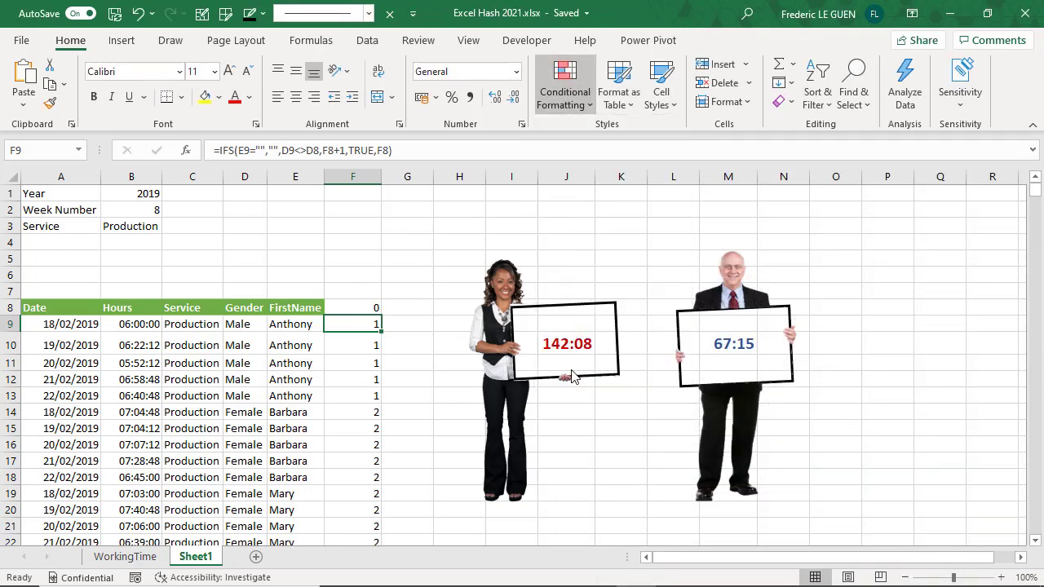
click(942, 361)
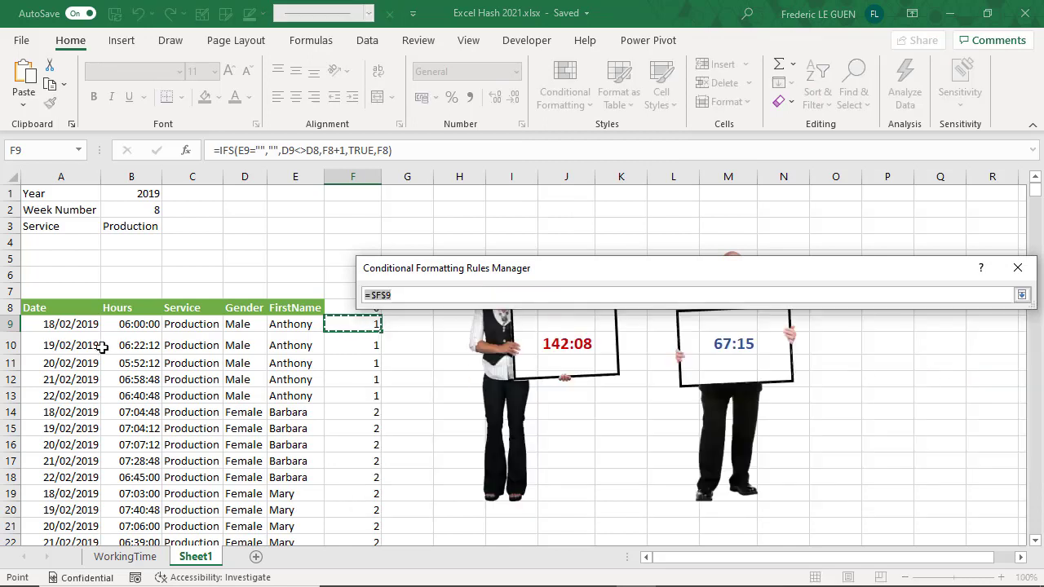
drag(55, 326, 382, 319)
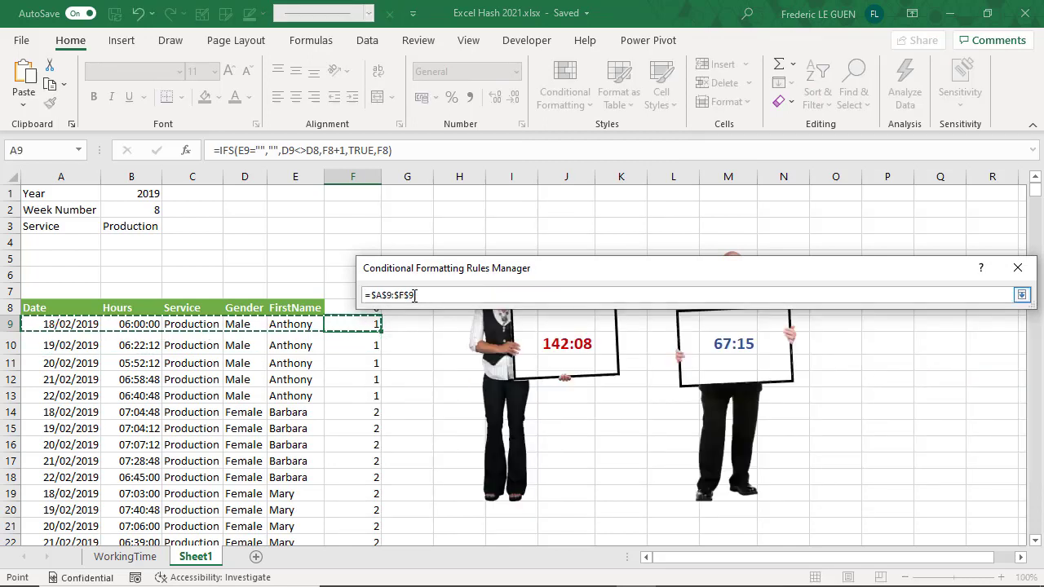
key(BackSpace)
text(350)
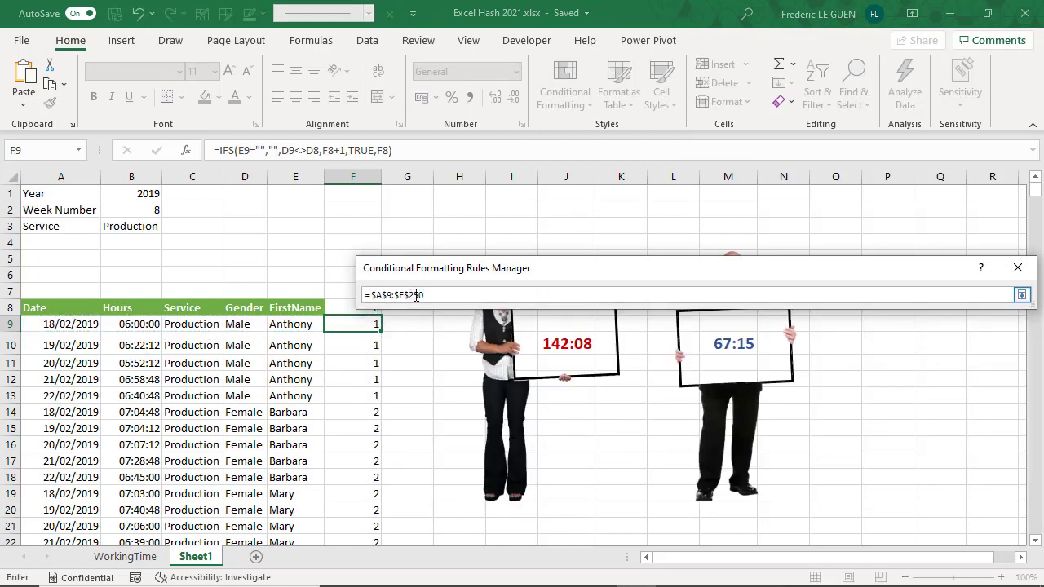
click(1021, 294)
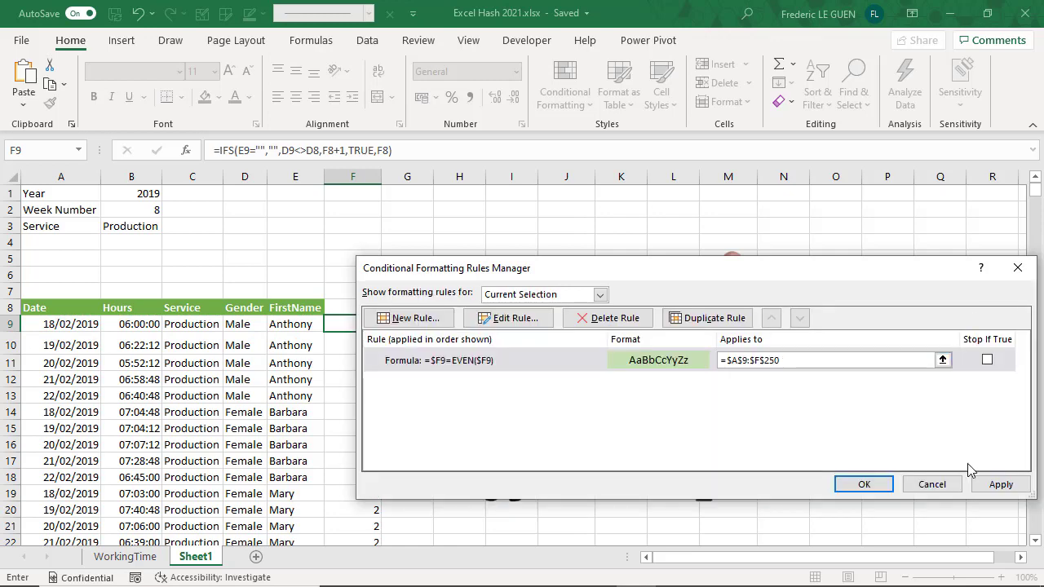
click(999, 484)
click(864, 484)
scroll(407, 392, down, 2)
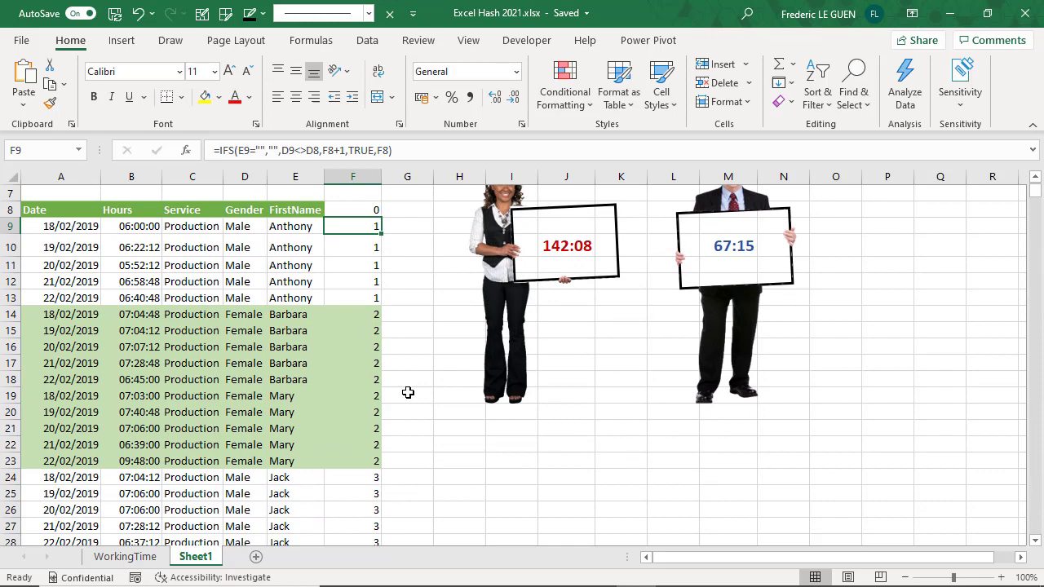
scroll(408, 392, down, 6)
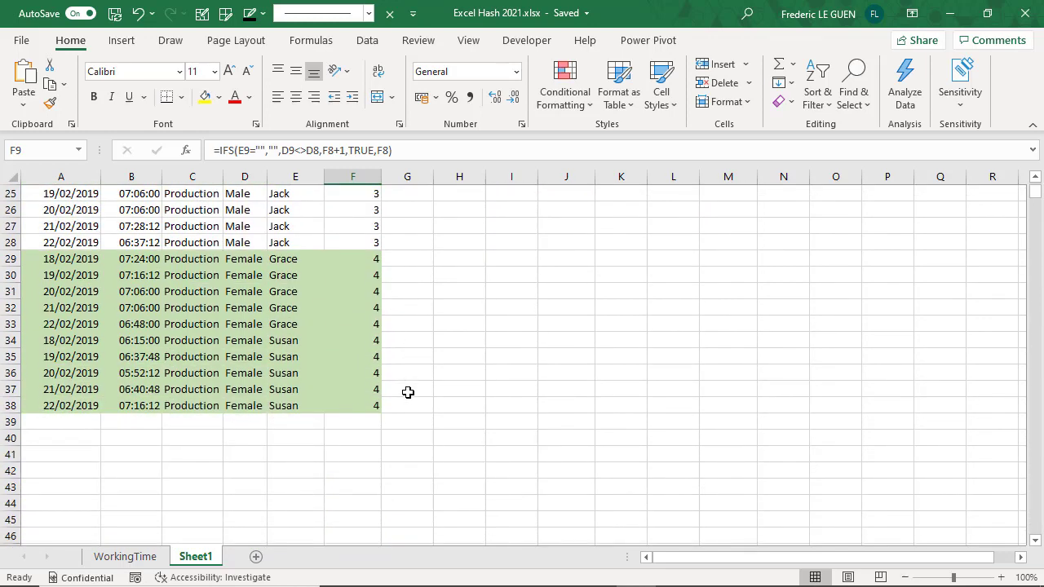
scroll(408, 392, up, 8)
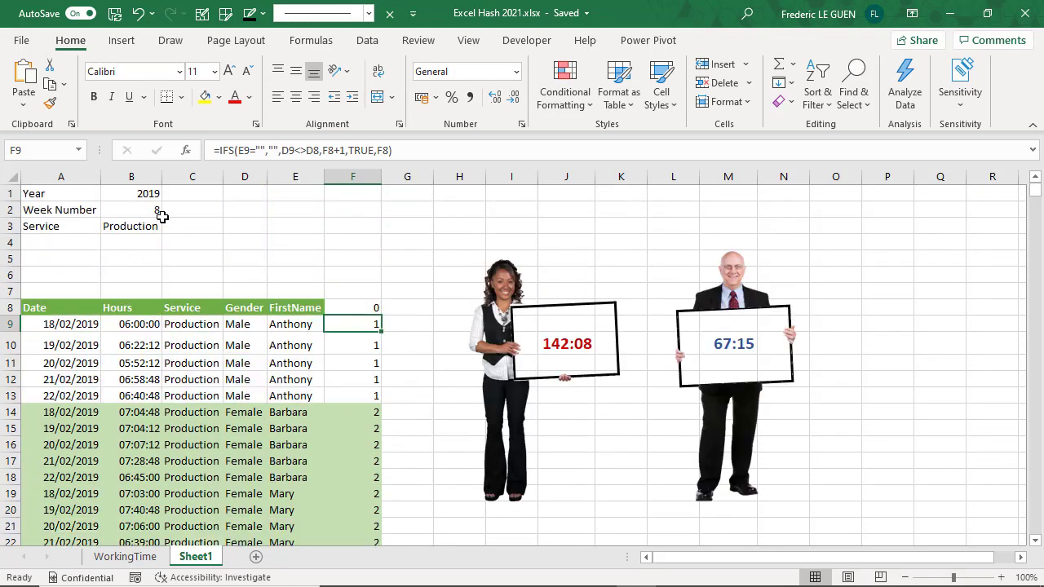
Step: Switch the report's service in cell B3 to Packaging and check the row banding
click(159, 228)
click(168, 229)
click(131, 270)
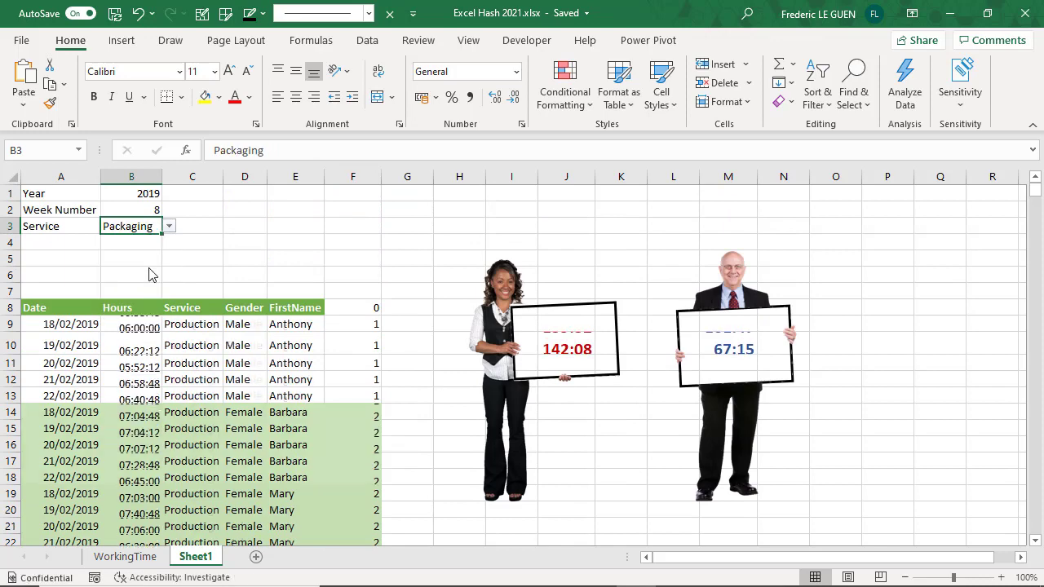
scroll(422, 350, down, 3)
scroll(424, 351, up, 3)
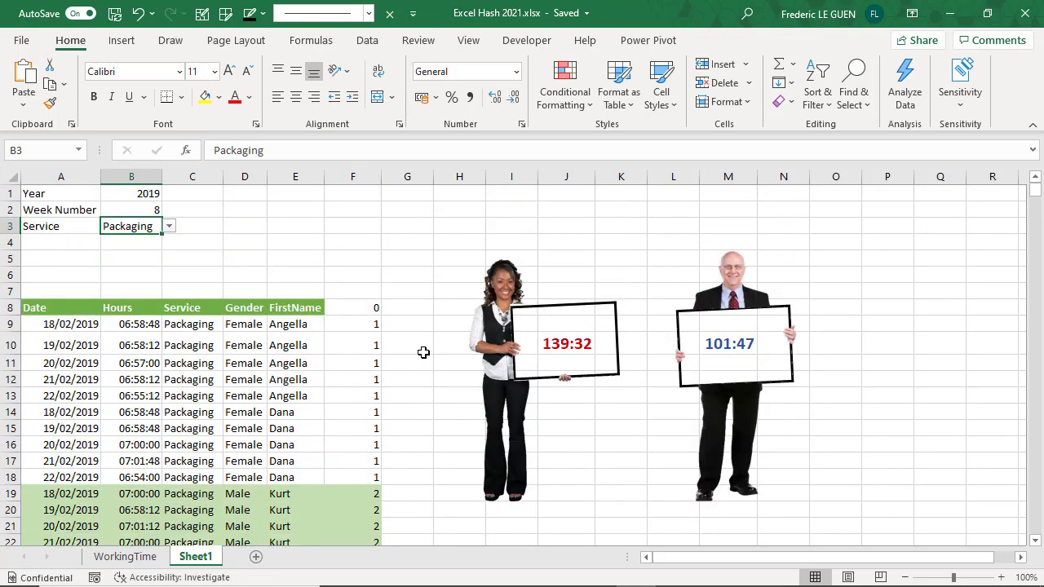
Step: Hide the gridlines on the report sheet
click(468, 40)
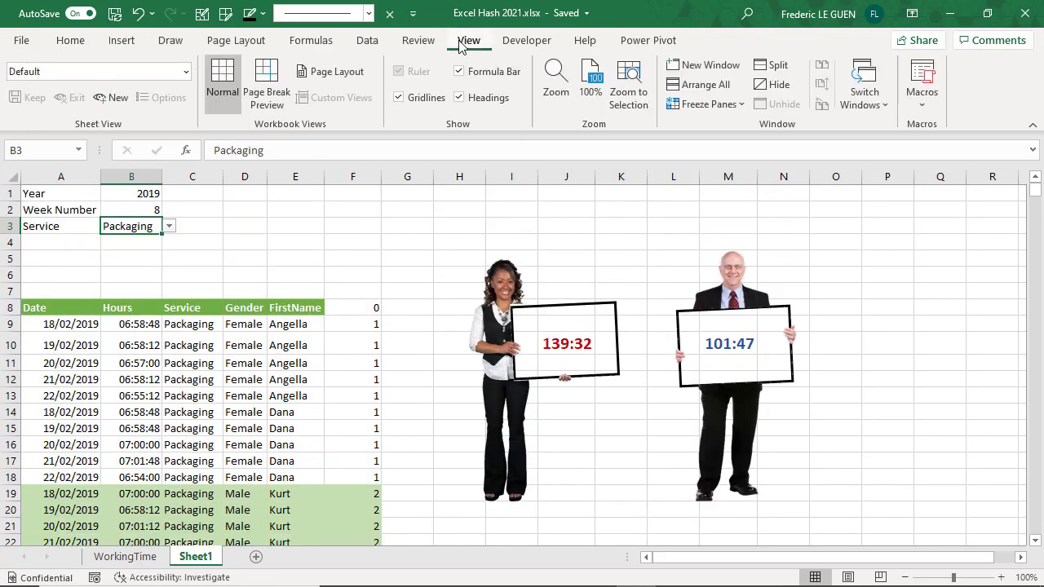
click(416, 99)
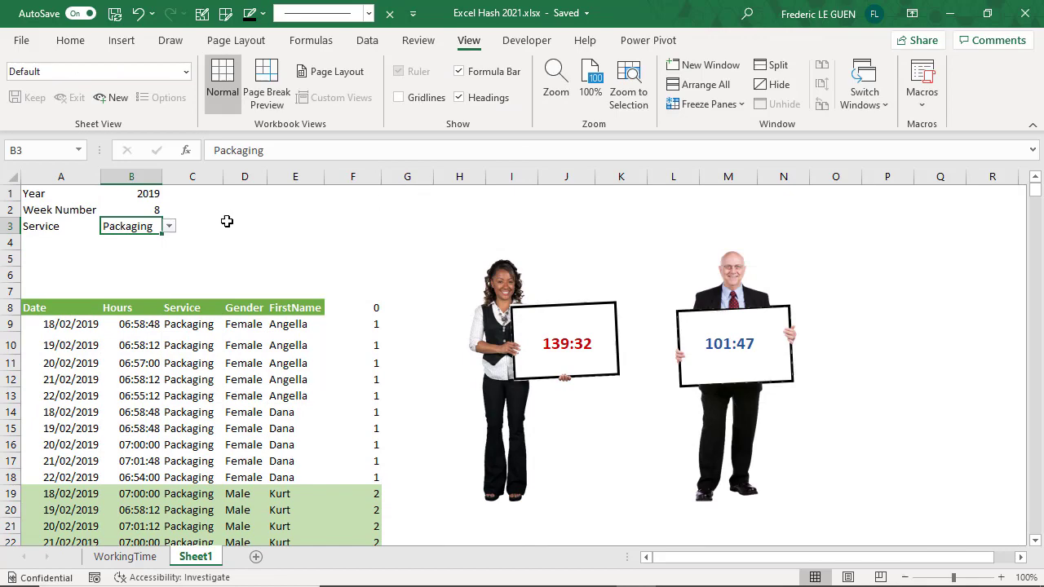